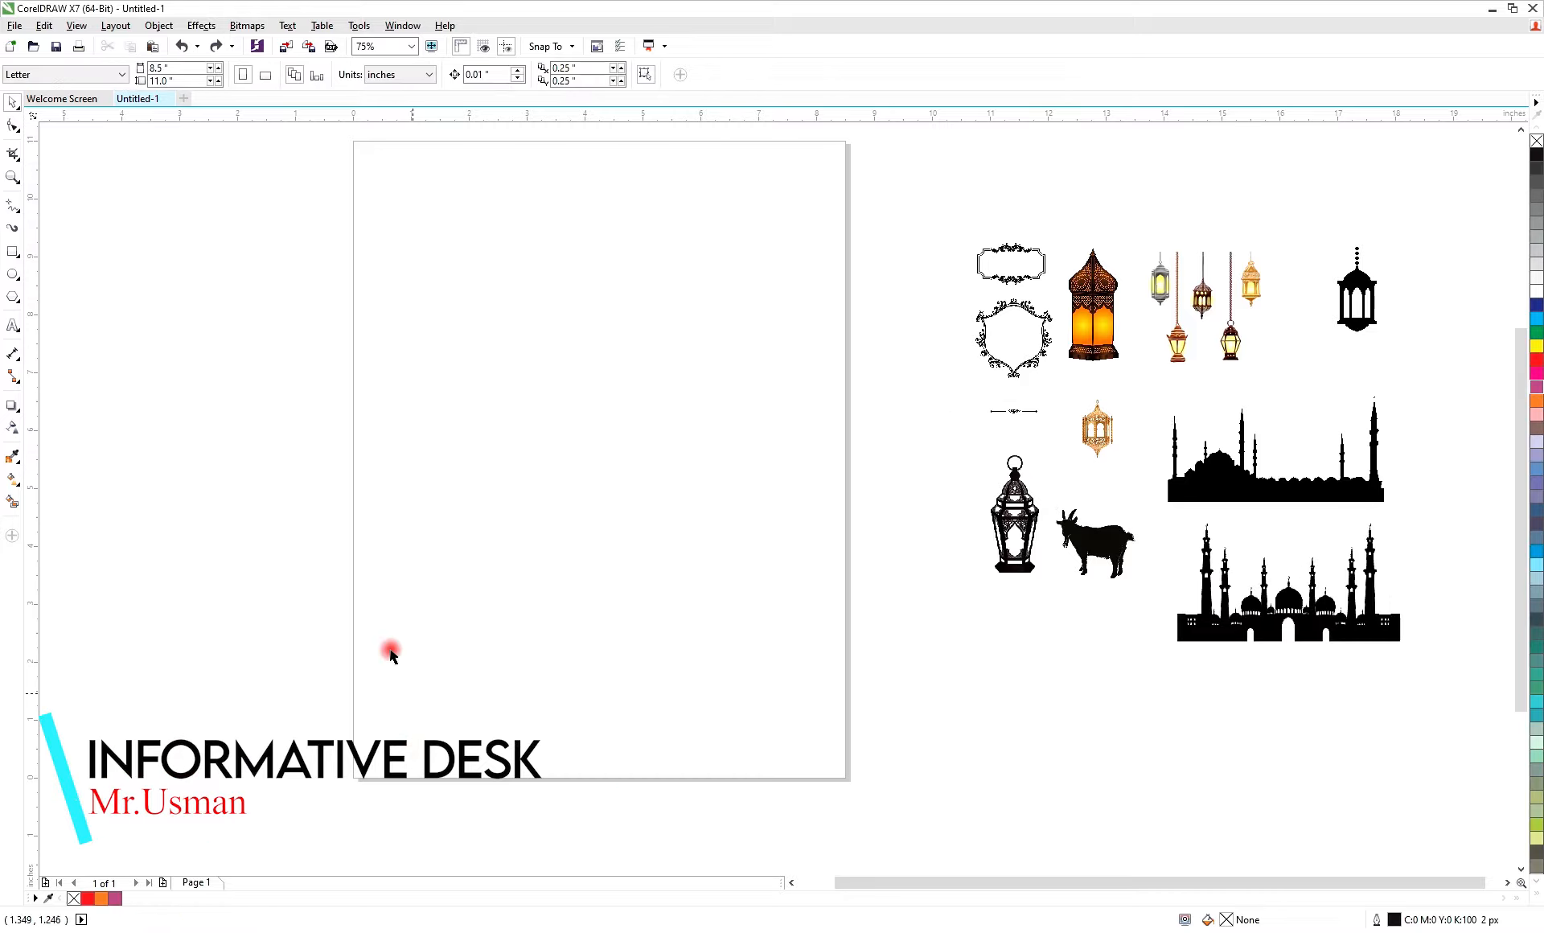
Draw a rectangle on the page, set its width and height to 7.033 inches, and center it on the page
left_click(14, 252)
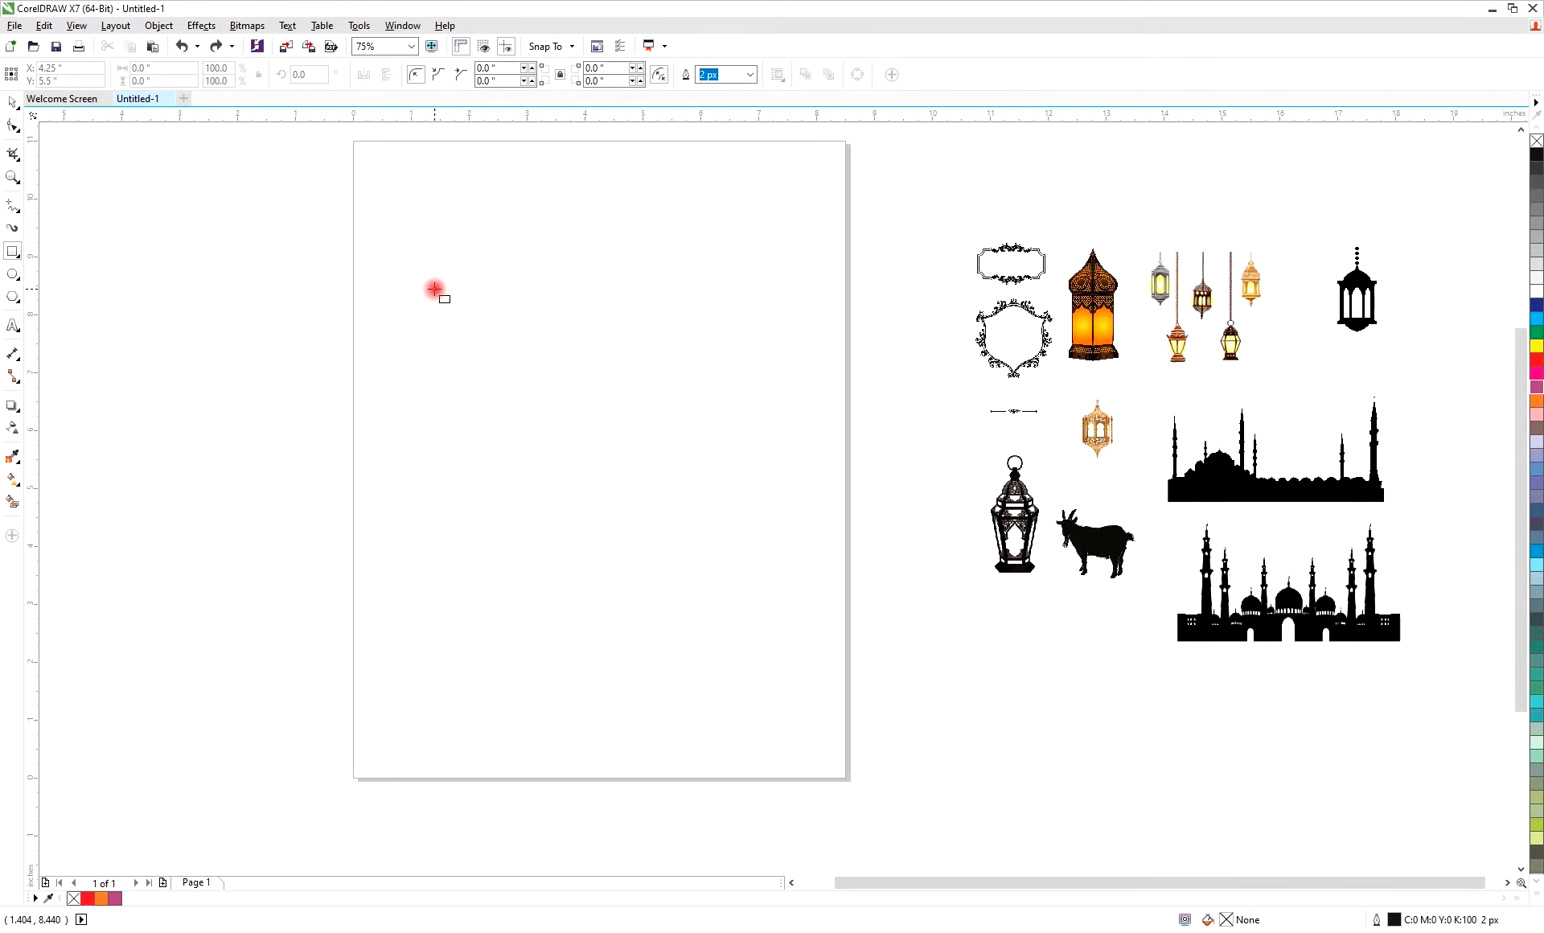
left_click_drag(475, 312, 672, 481)
left_click_drag(558, 404, 564, 404)
left_click_drag(161, 68, 93, 61)
type("6.033")
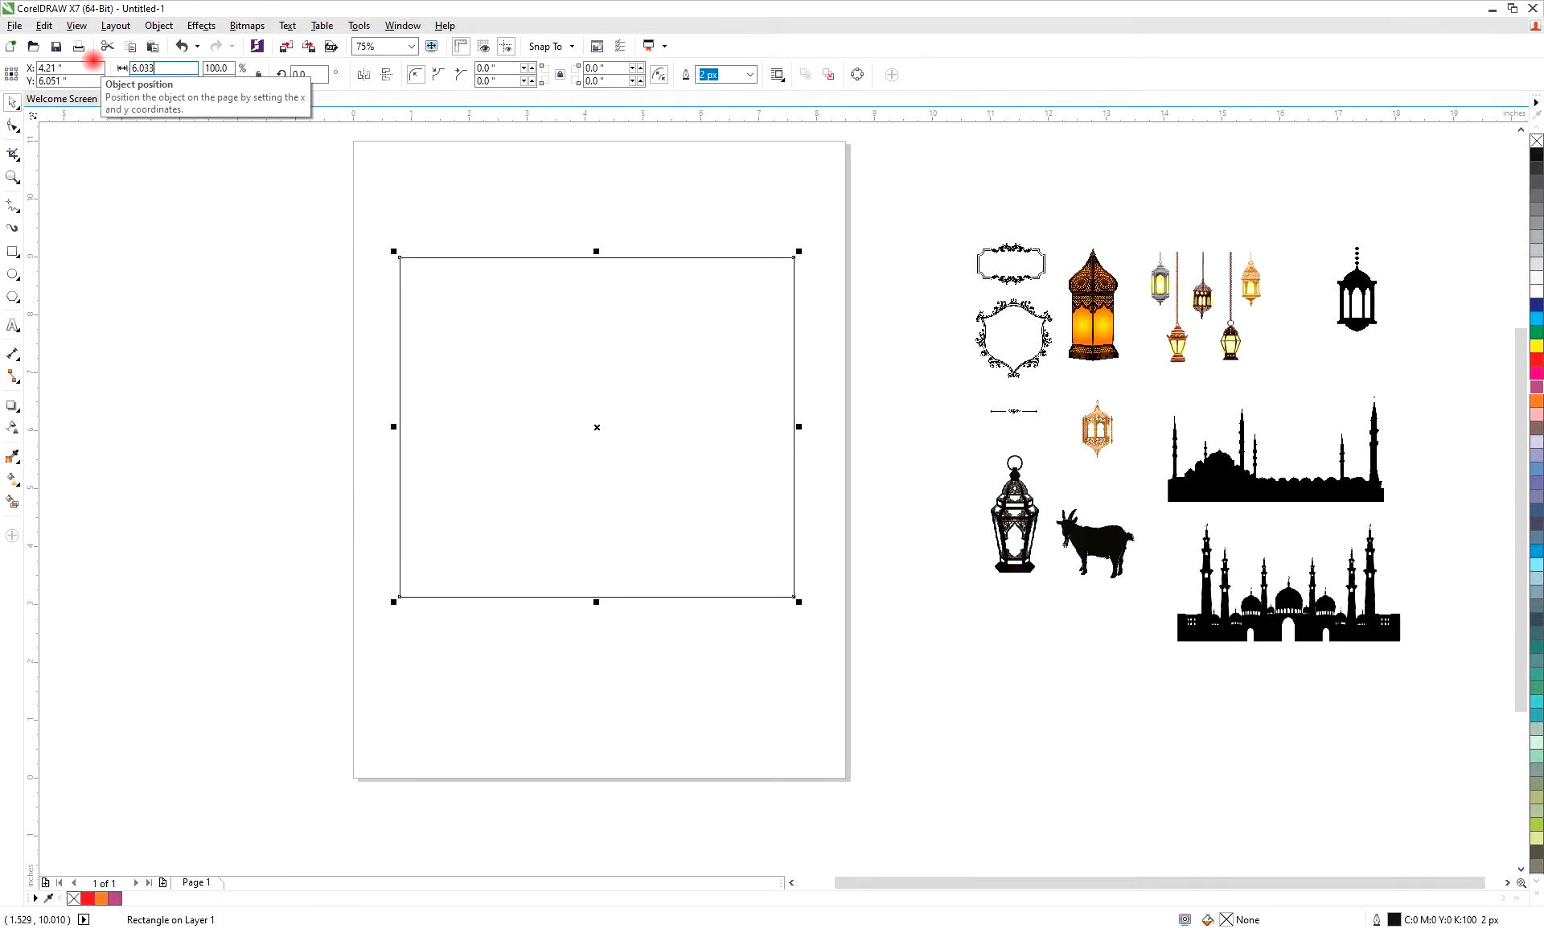
key("Return")
type("7.033")
key("Return")
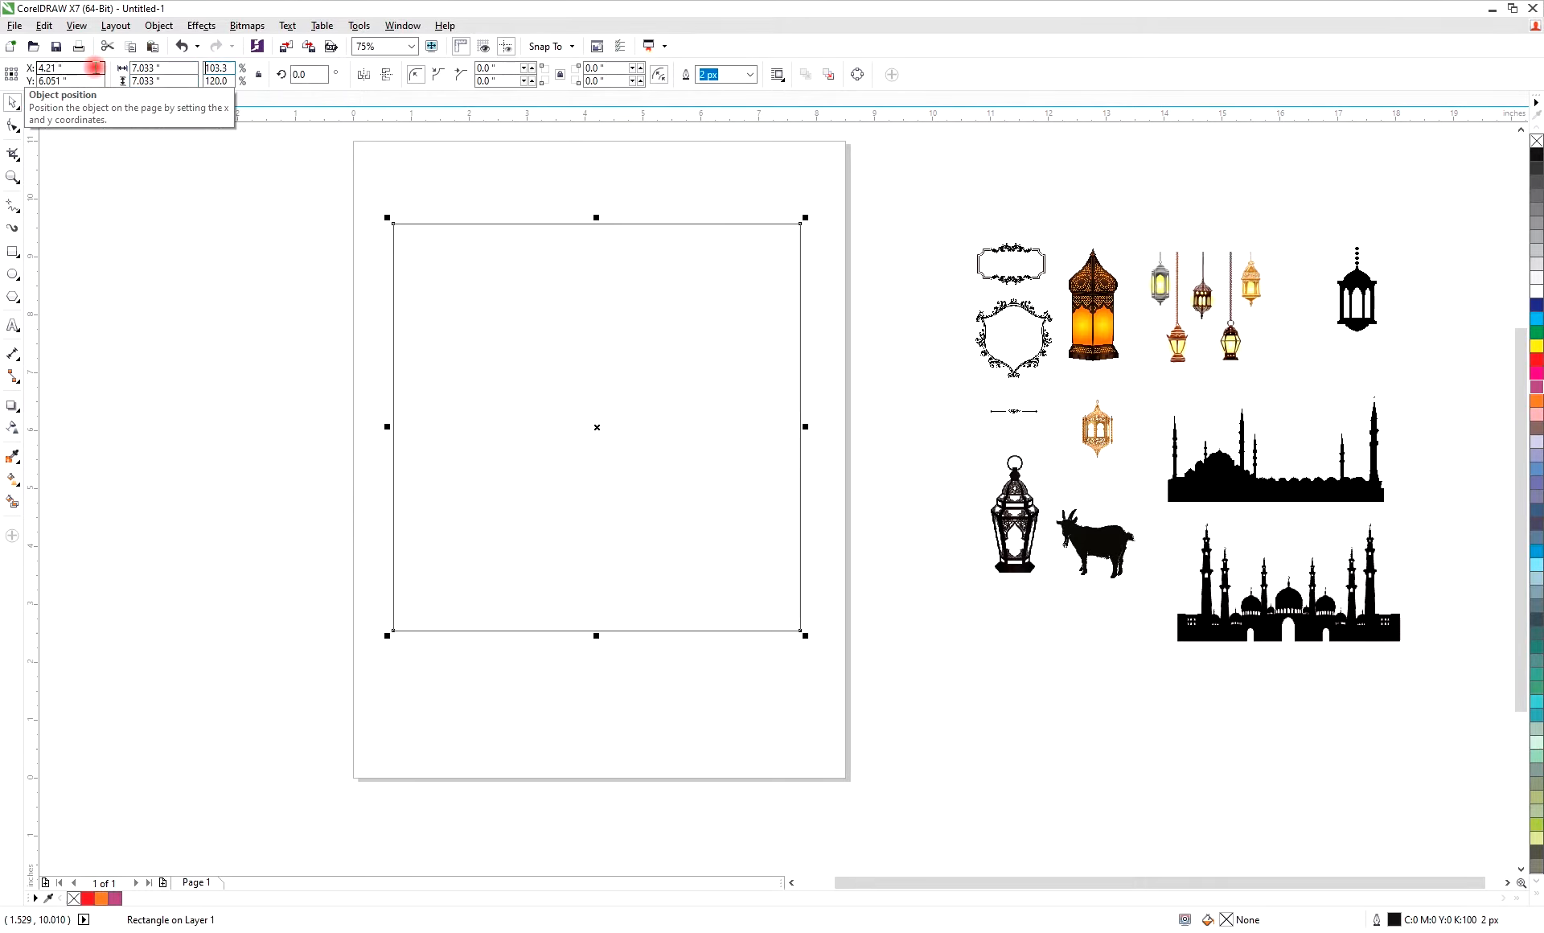
left_click_drag(544, 369, 573, 402)
Move the mosque image with the tall twin minarets into the square and enlarge it to about 6.55 by 3.47 inches
left_click(1206, 621)
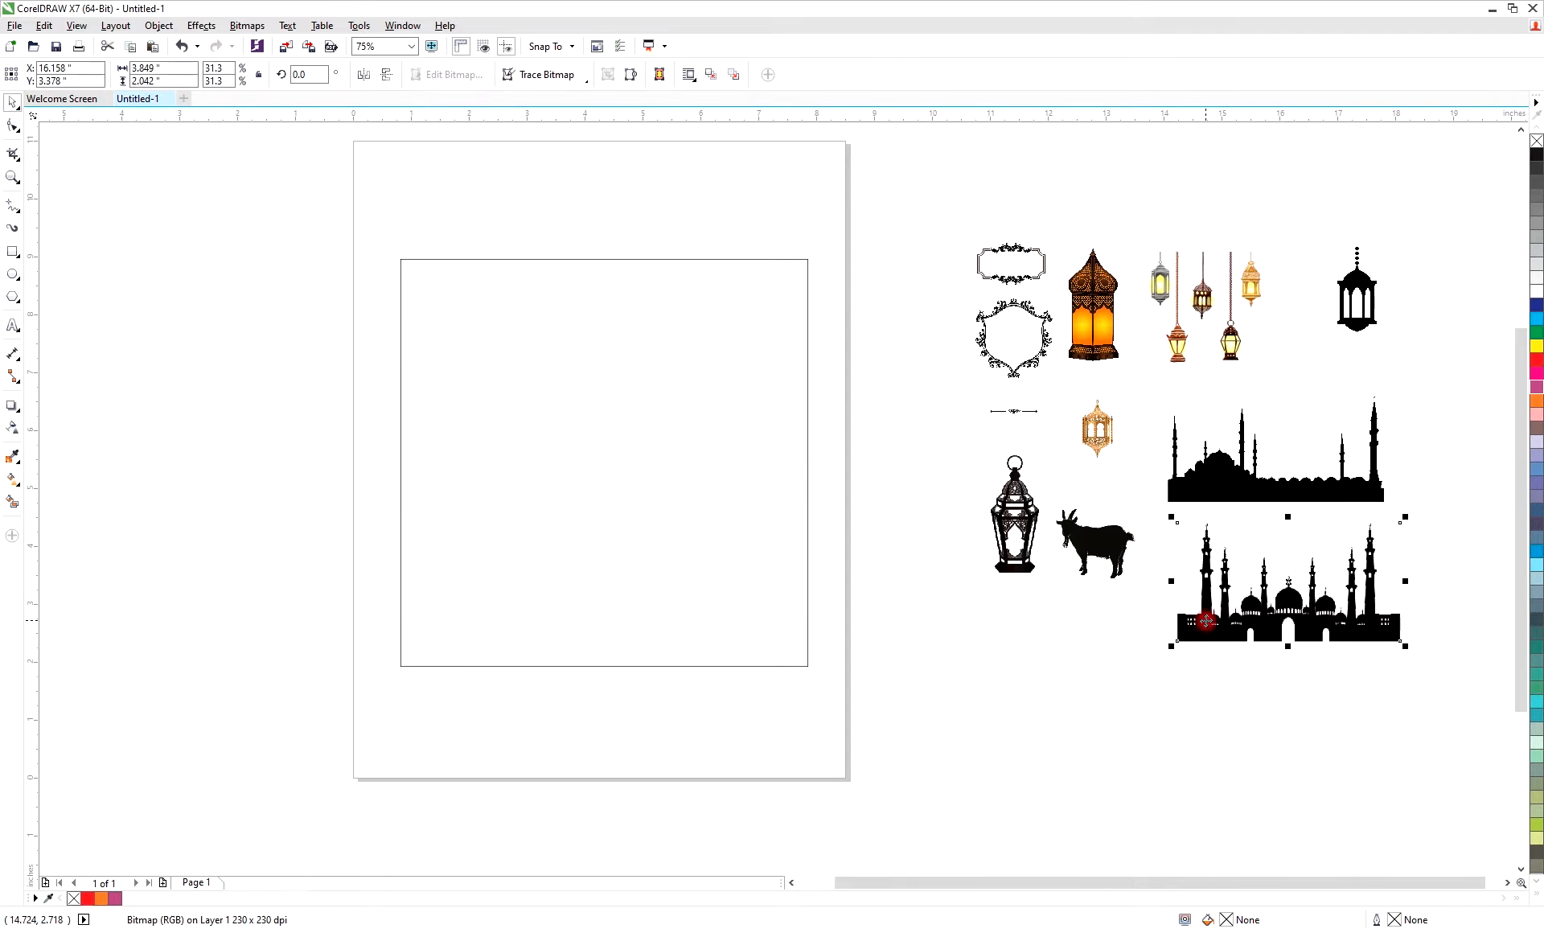
left_click_drag(1292, 611, 608, 417)
left_click_drag(718, 452, 798, 494)
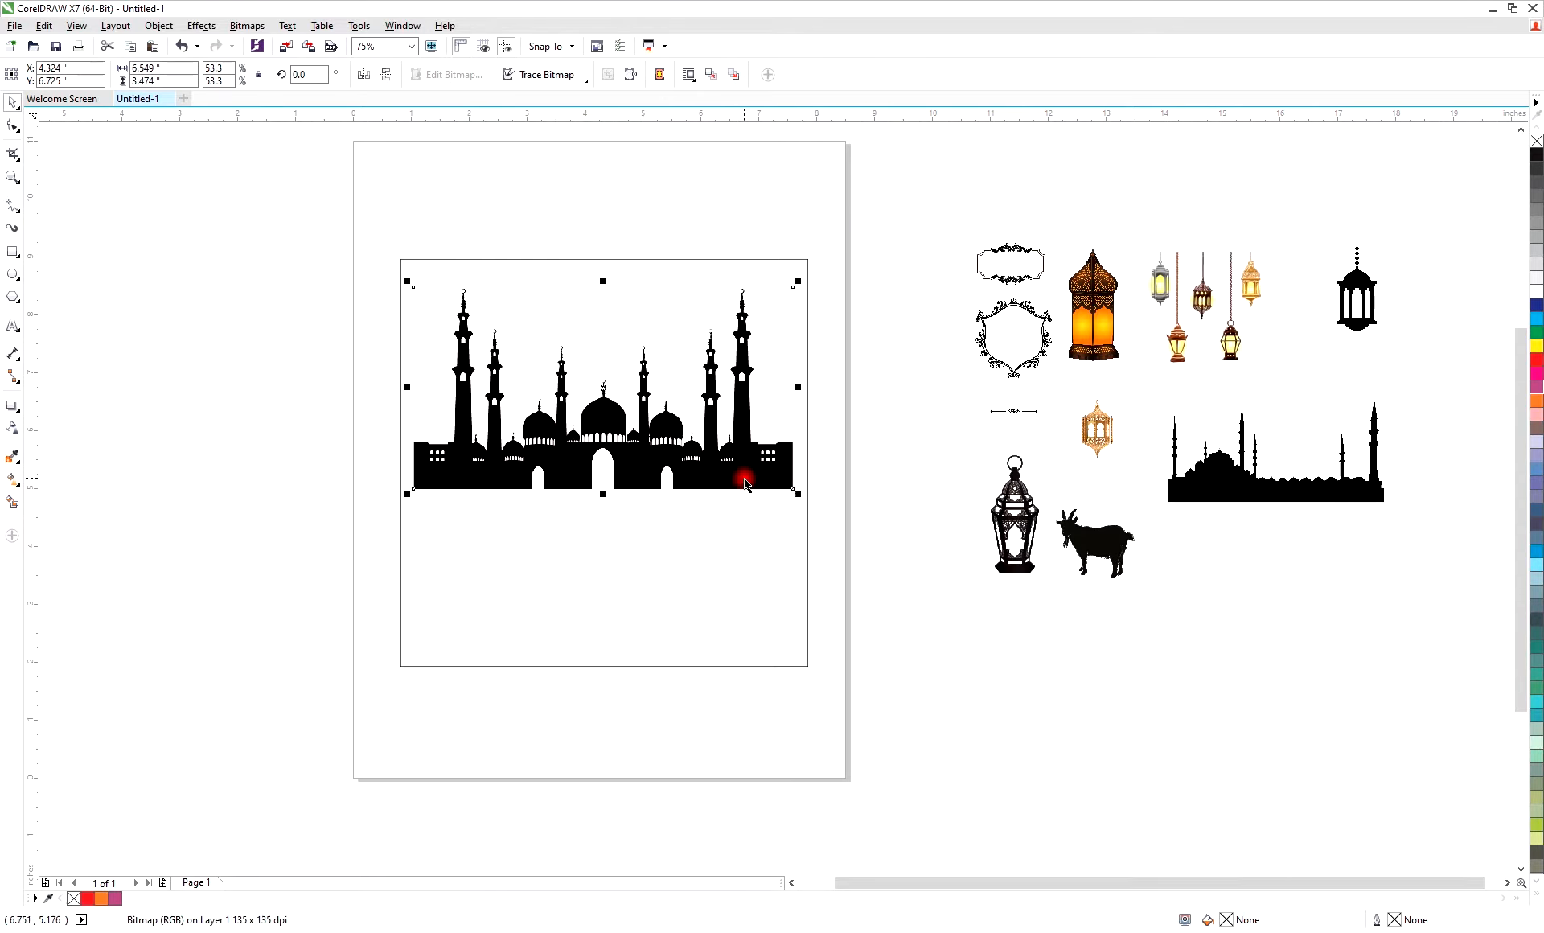
left_click_drag(625, 454, 624, 494)
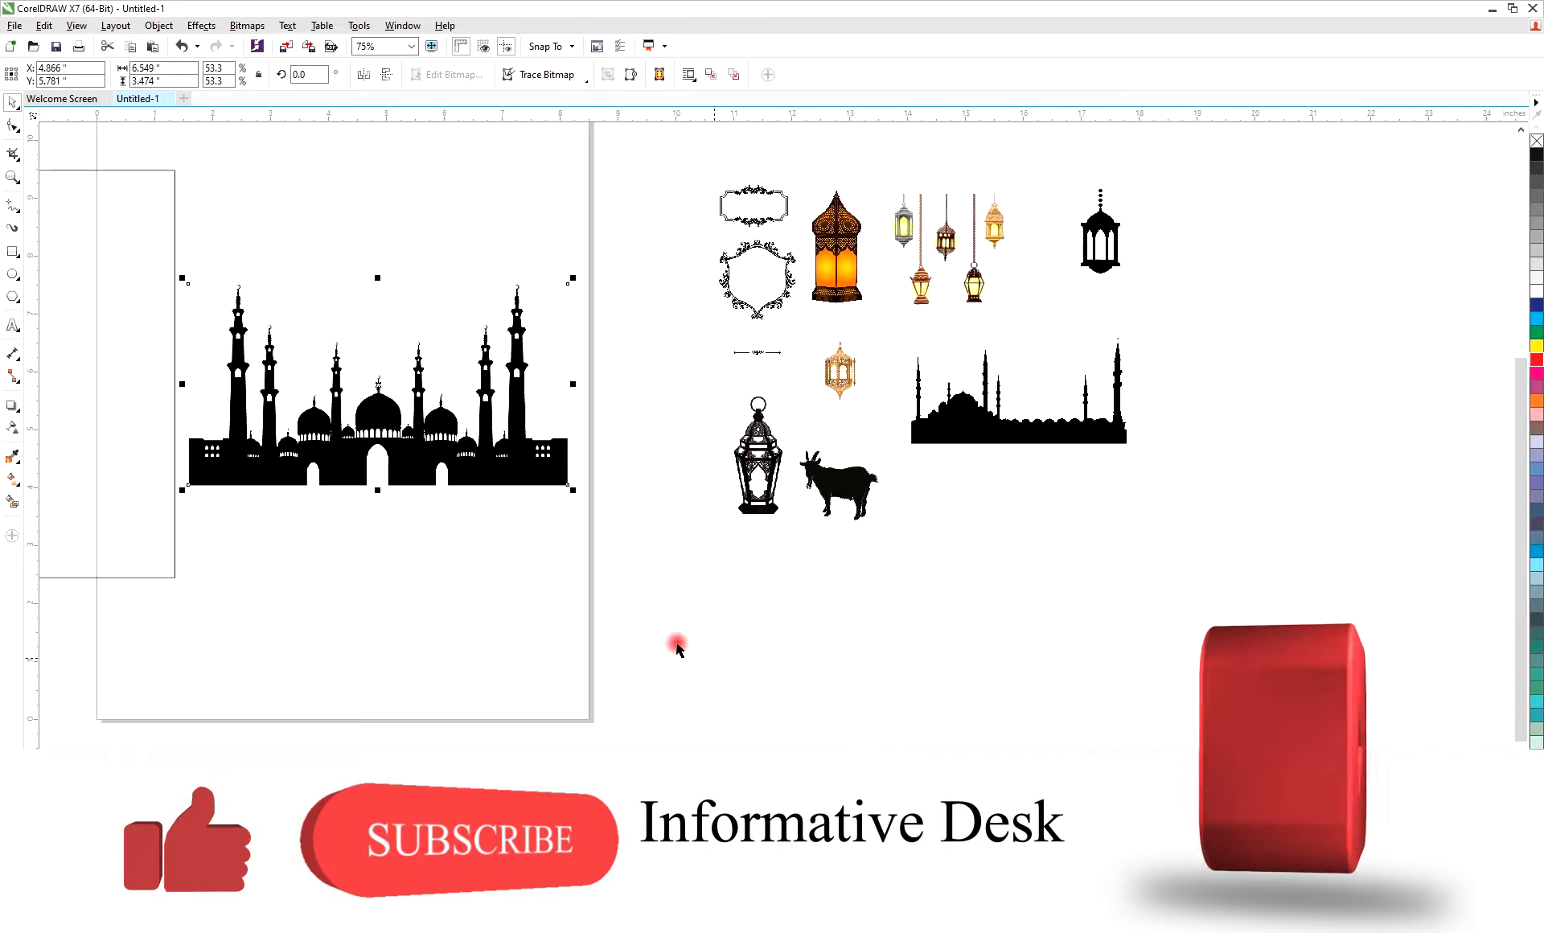
Open a Clipart Outline Trace for the mosque bitmap
left_click(377, 449)
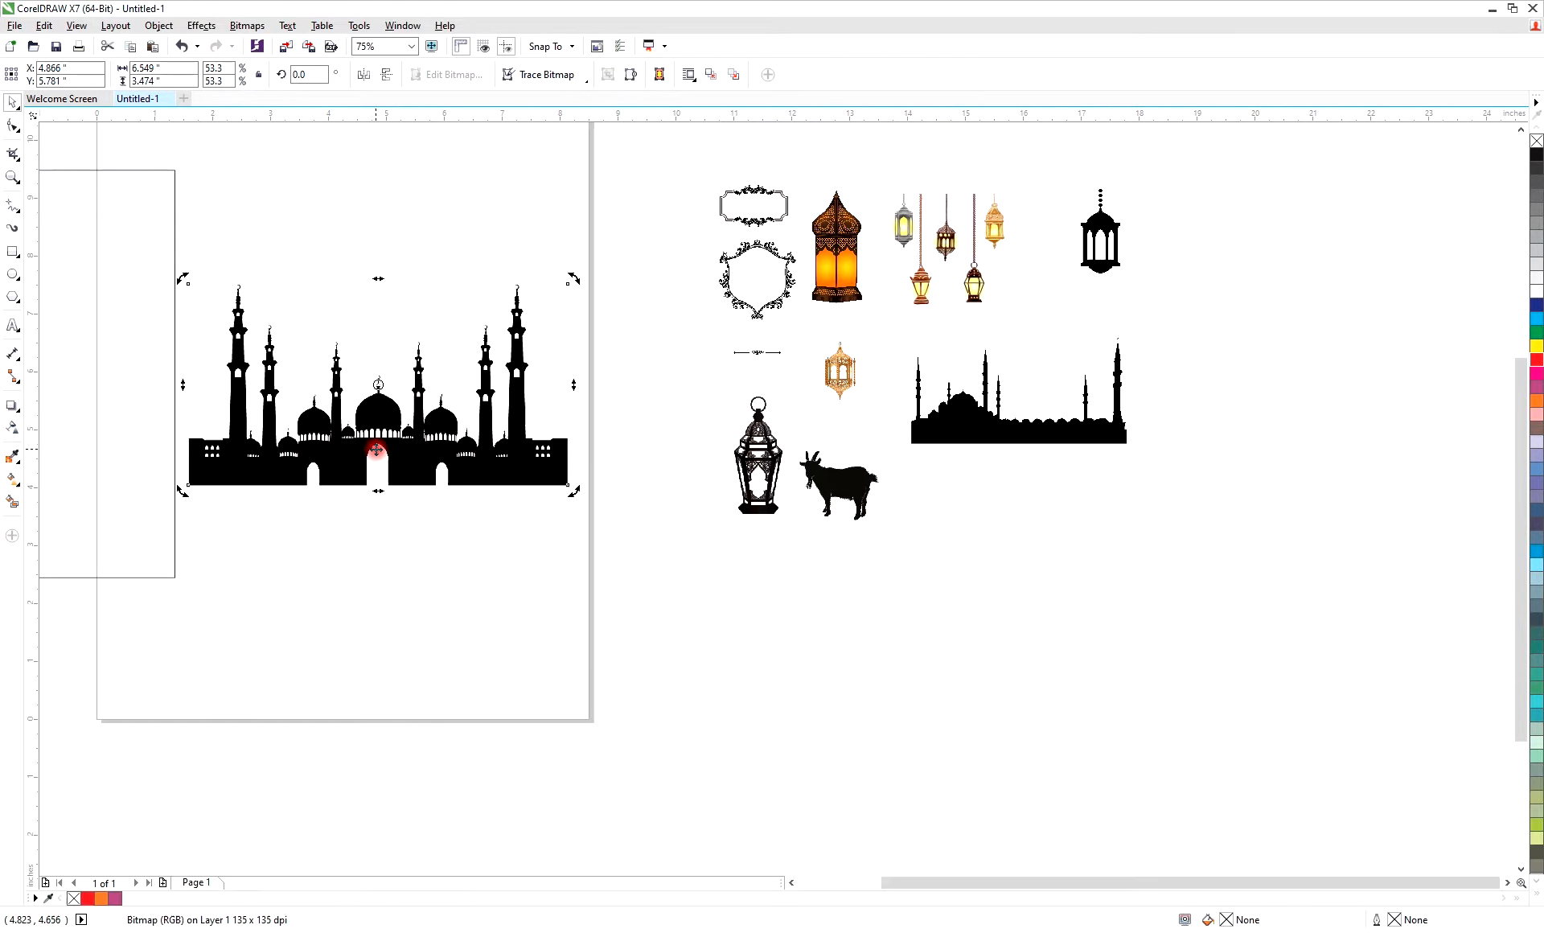
left_click(414, 708)
left_click(372, 423)
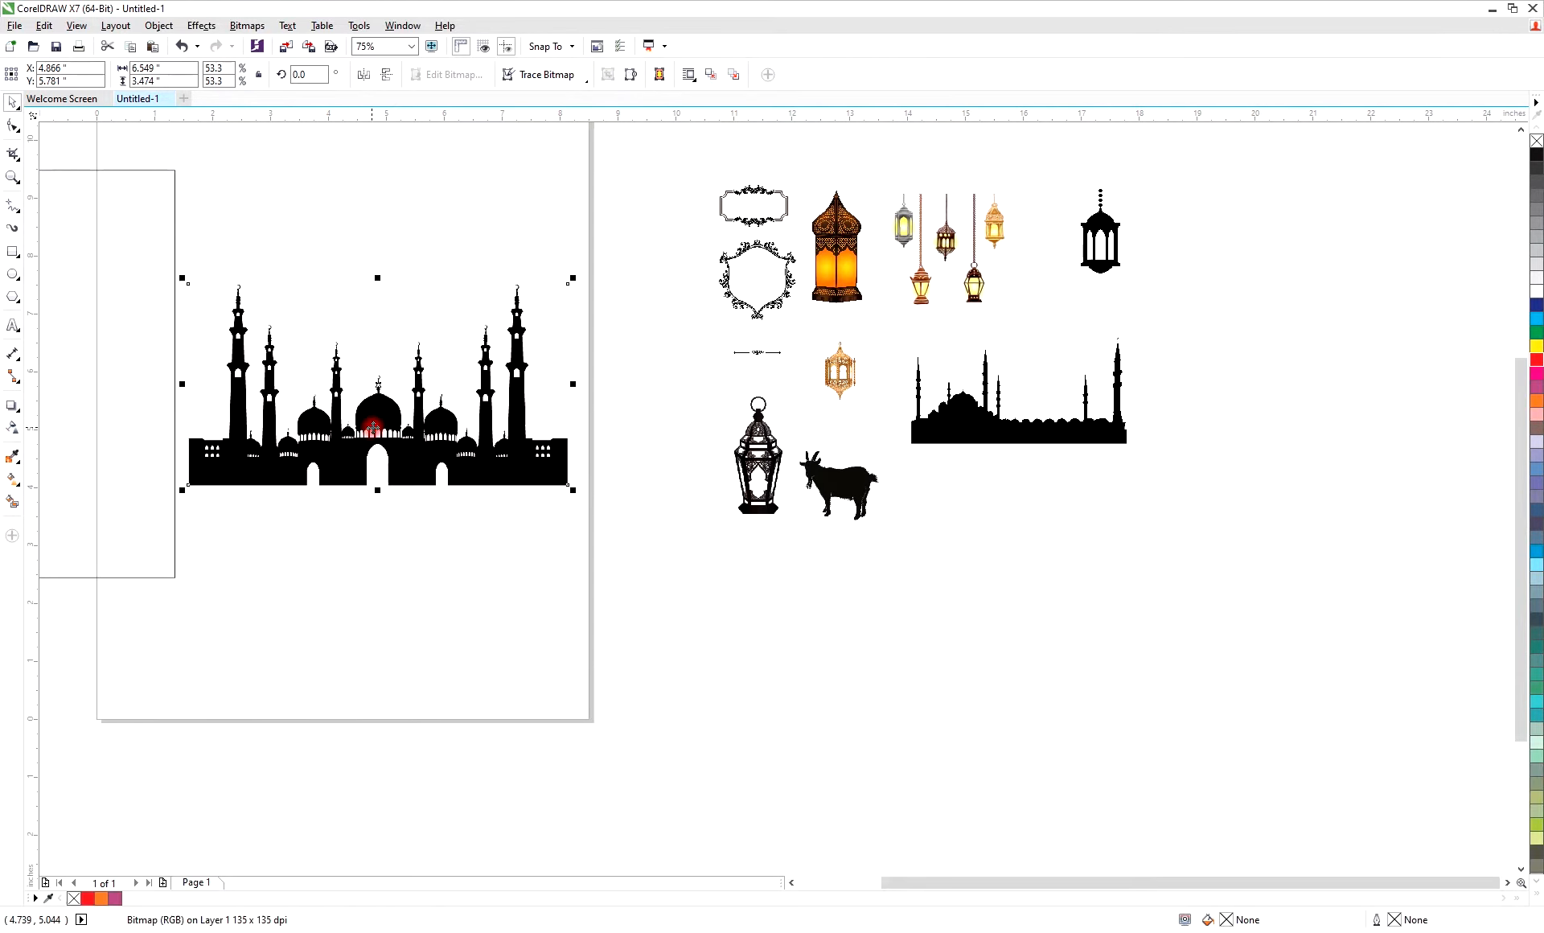
left_click(547, 74)
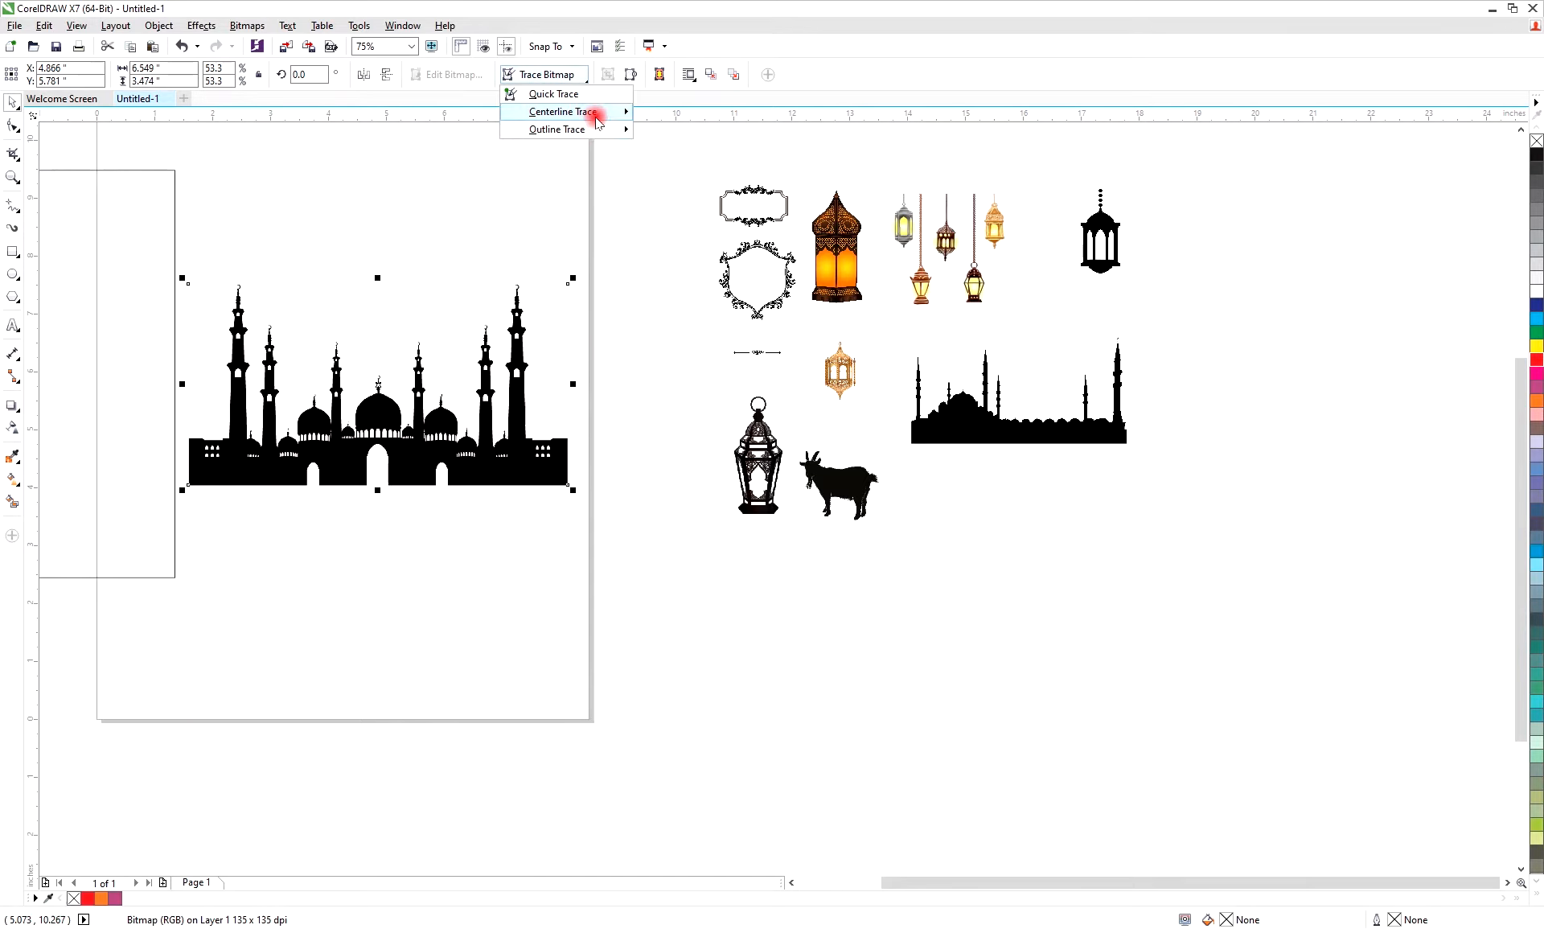
mouse_move(595, 131)
left_click(673, 187)
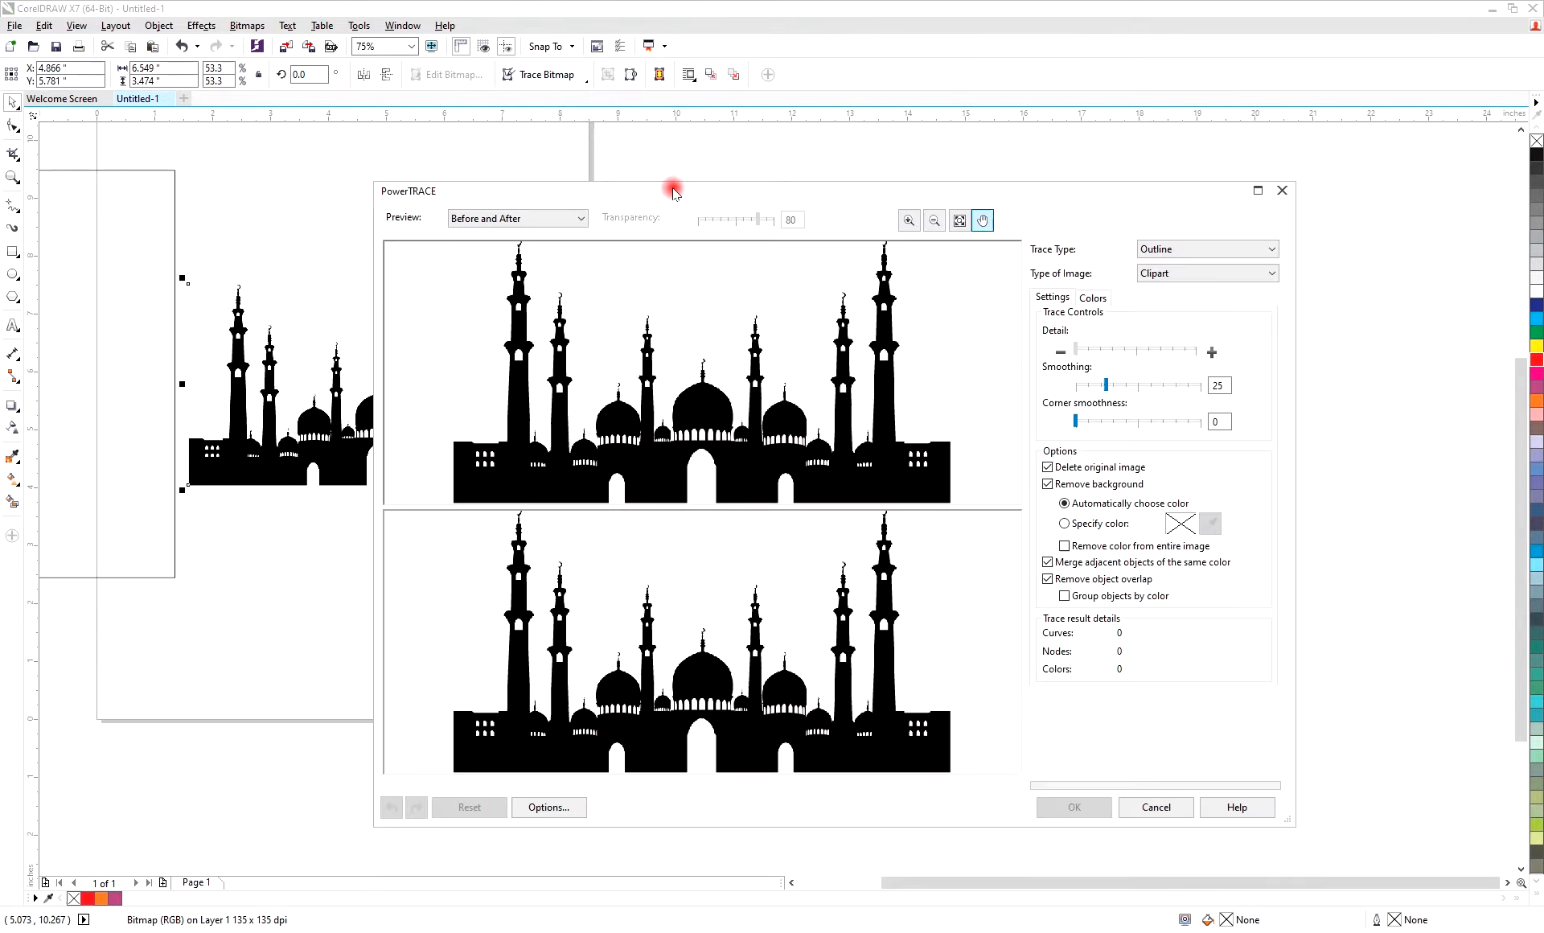
Trace the mosque with a specified background color, maximum detail and smoothing 15, removing the background color from the entire image
left_click(1066, 525)
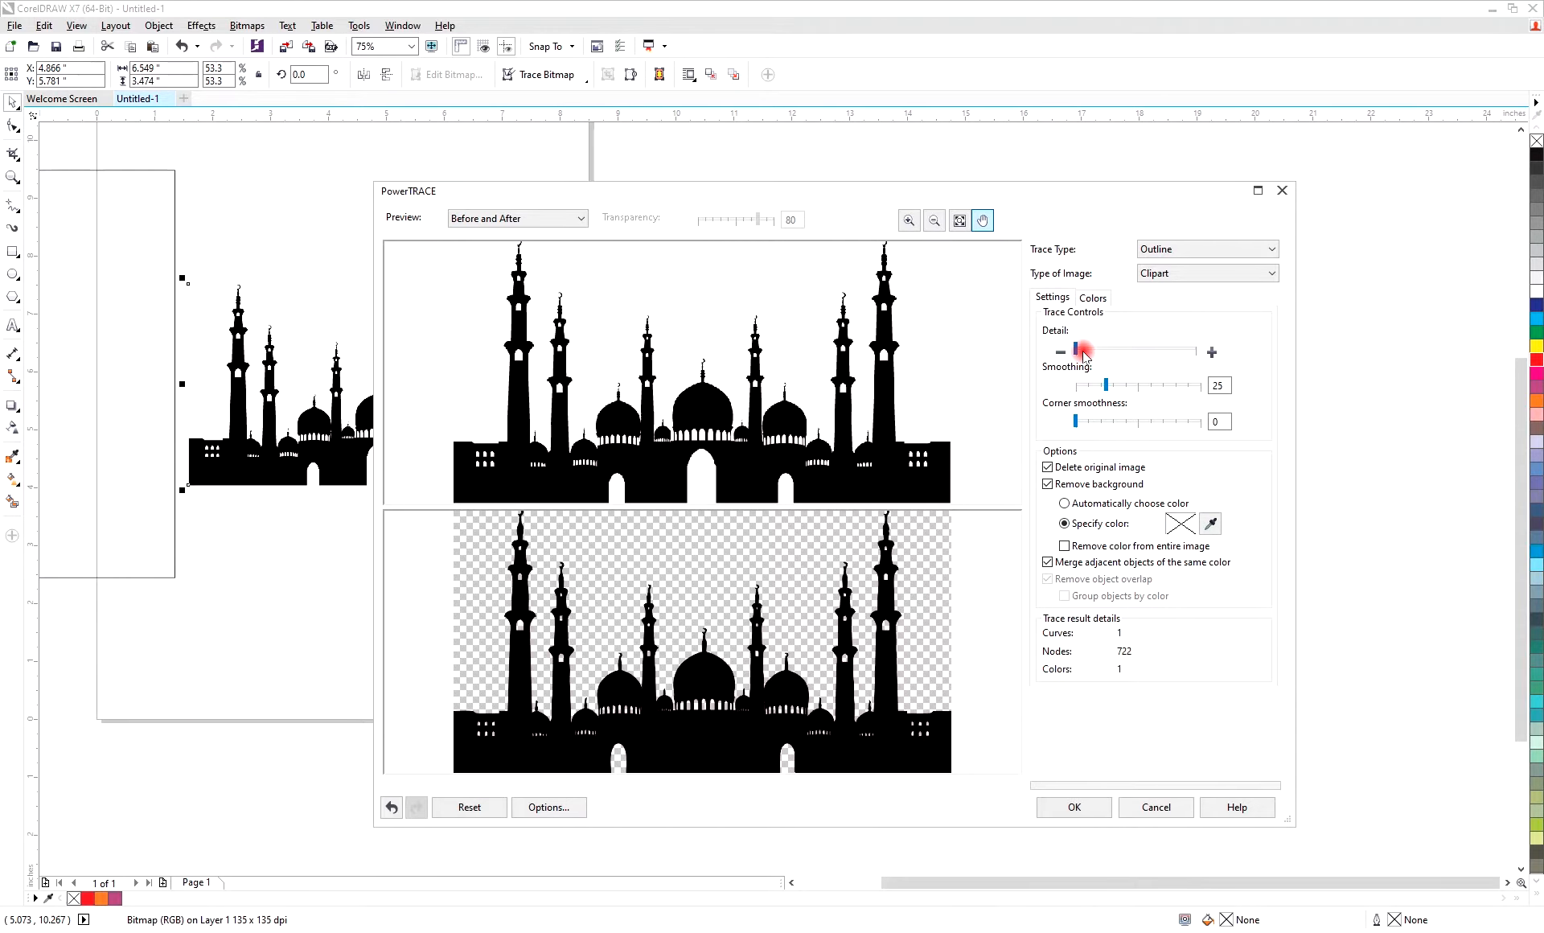
left_click_drag(1269, 345, 1268, 345)
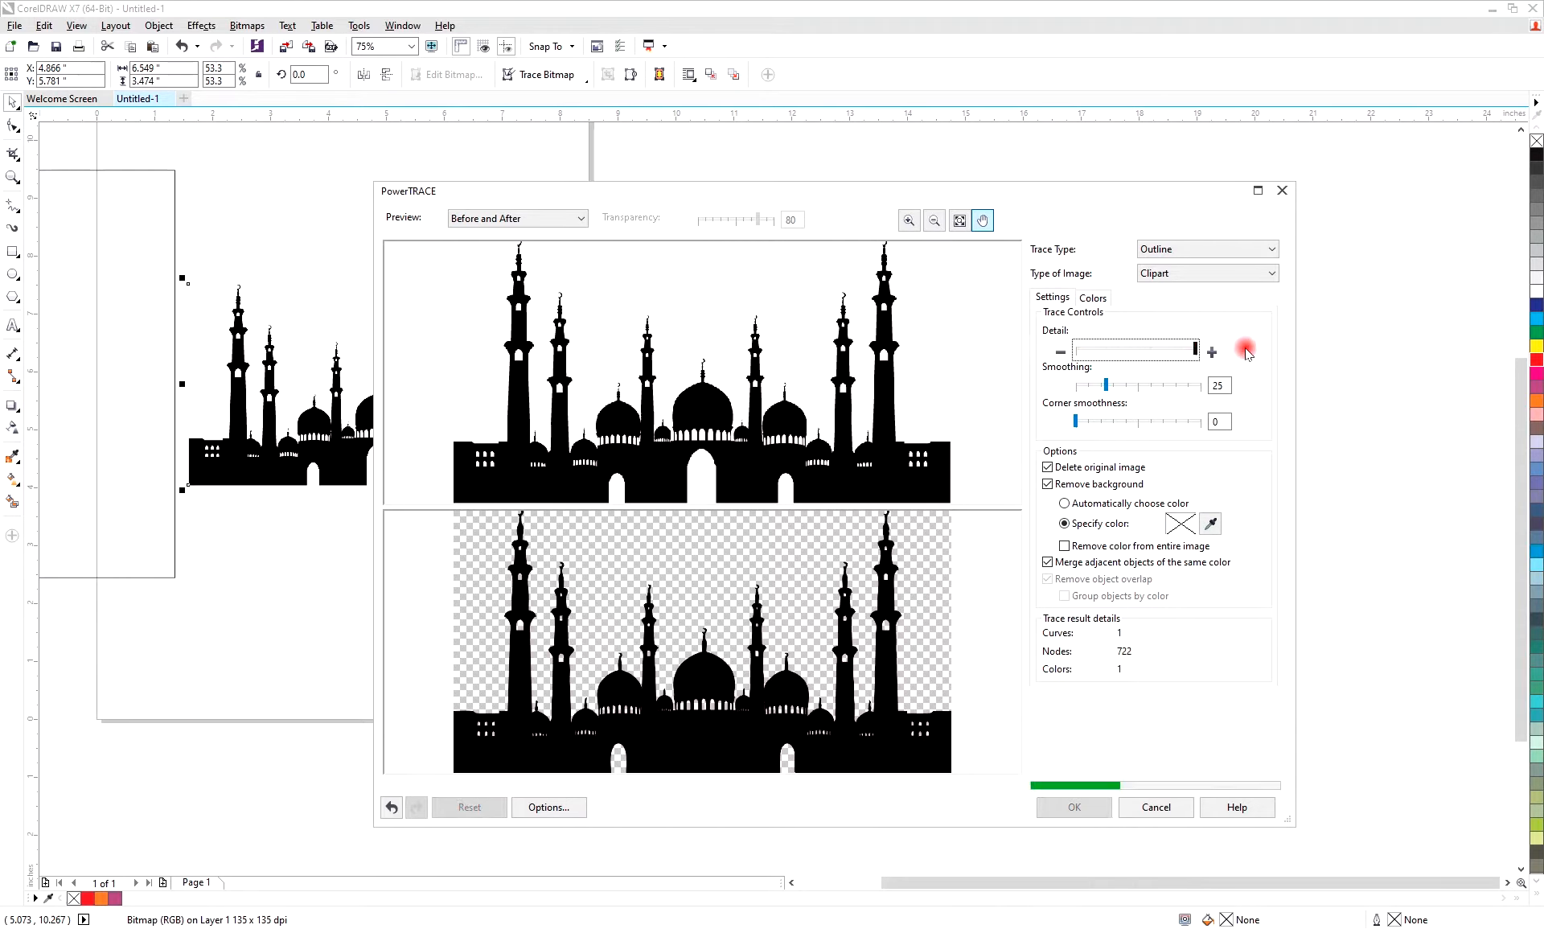
left_click(1175, 383)
type("1")
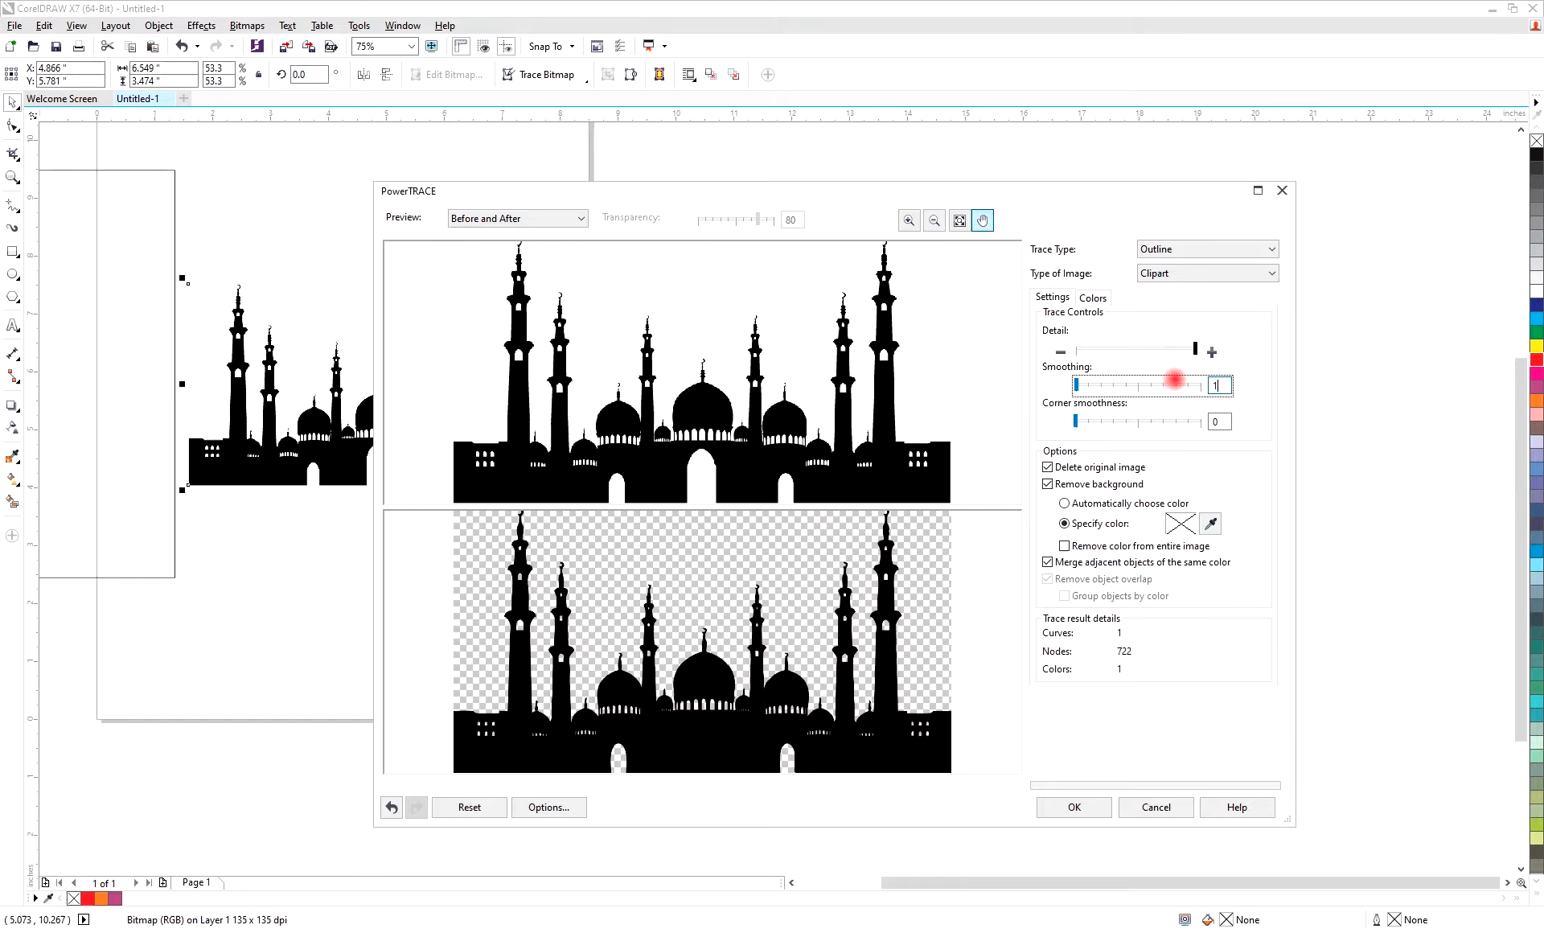
type("5")
key("Tab")
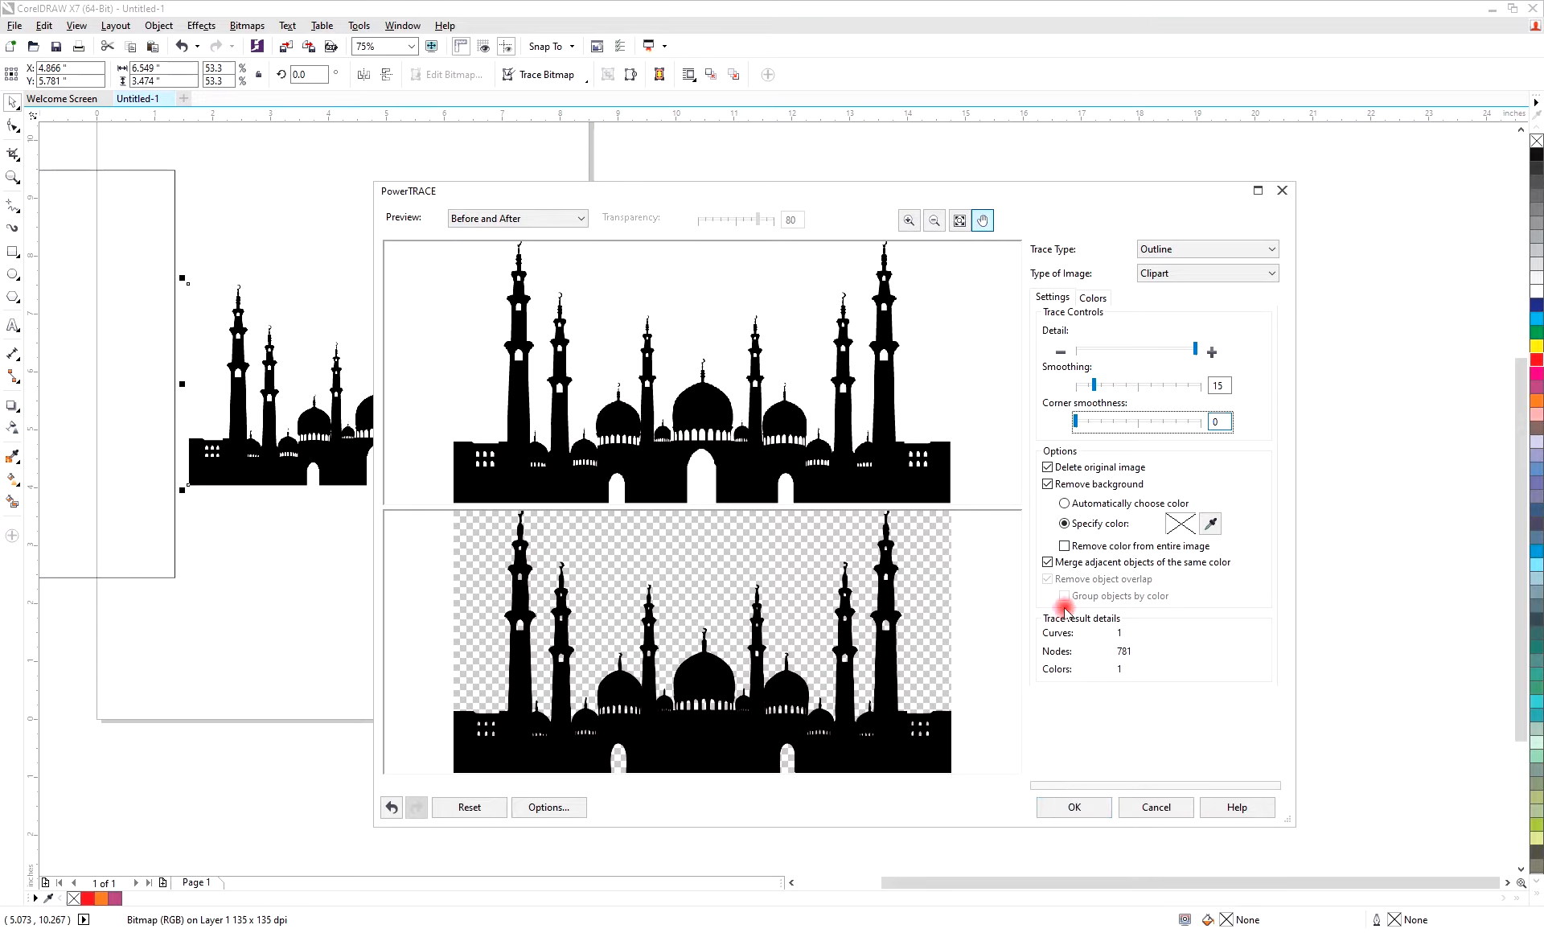
left_click(1067, 546)
left_click(1078, 808)
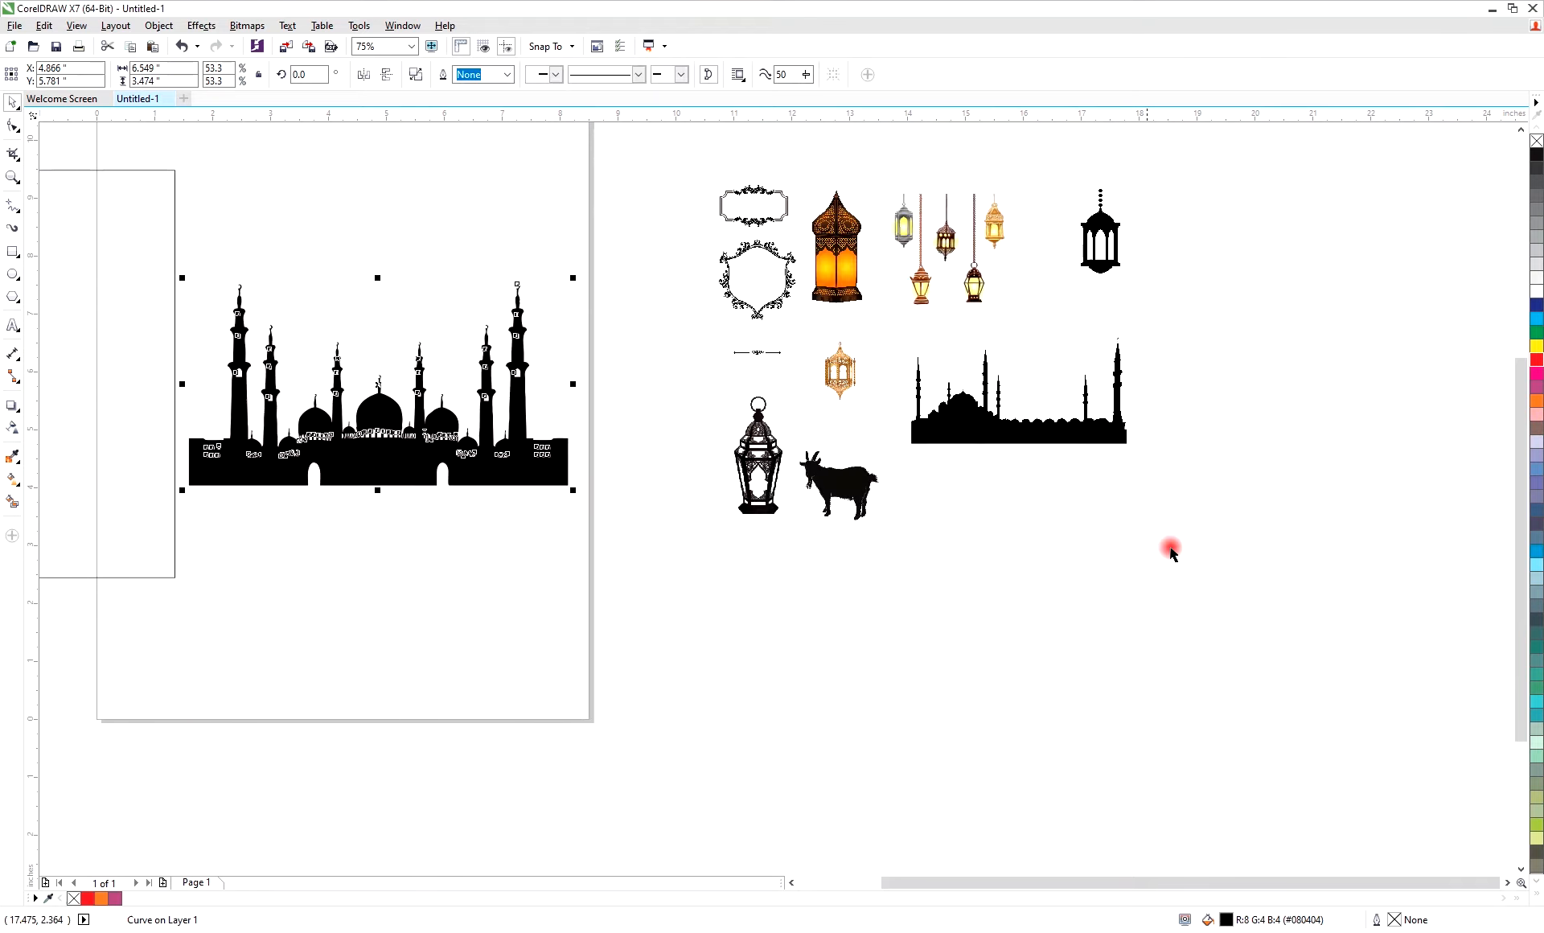
Try a red fill on the traced mosque and restore its black fill
left_click(1537, 361)
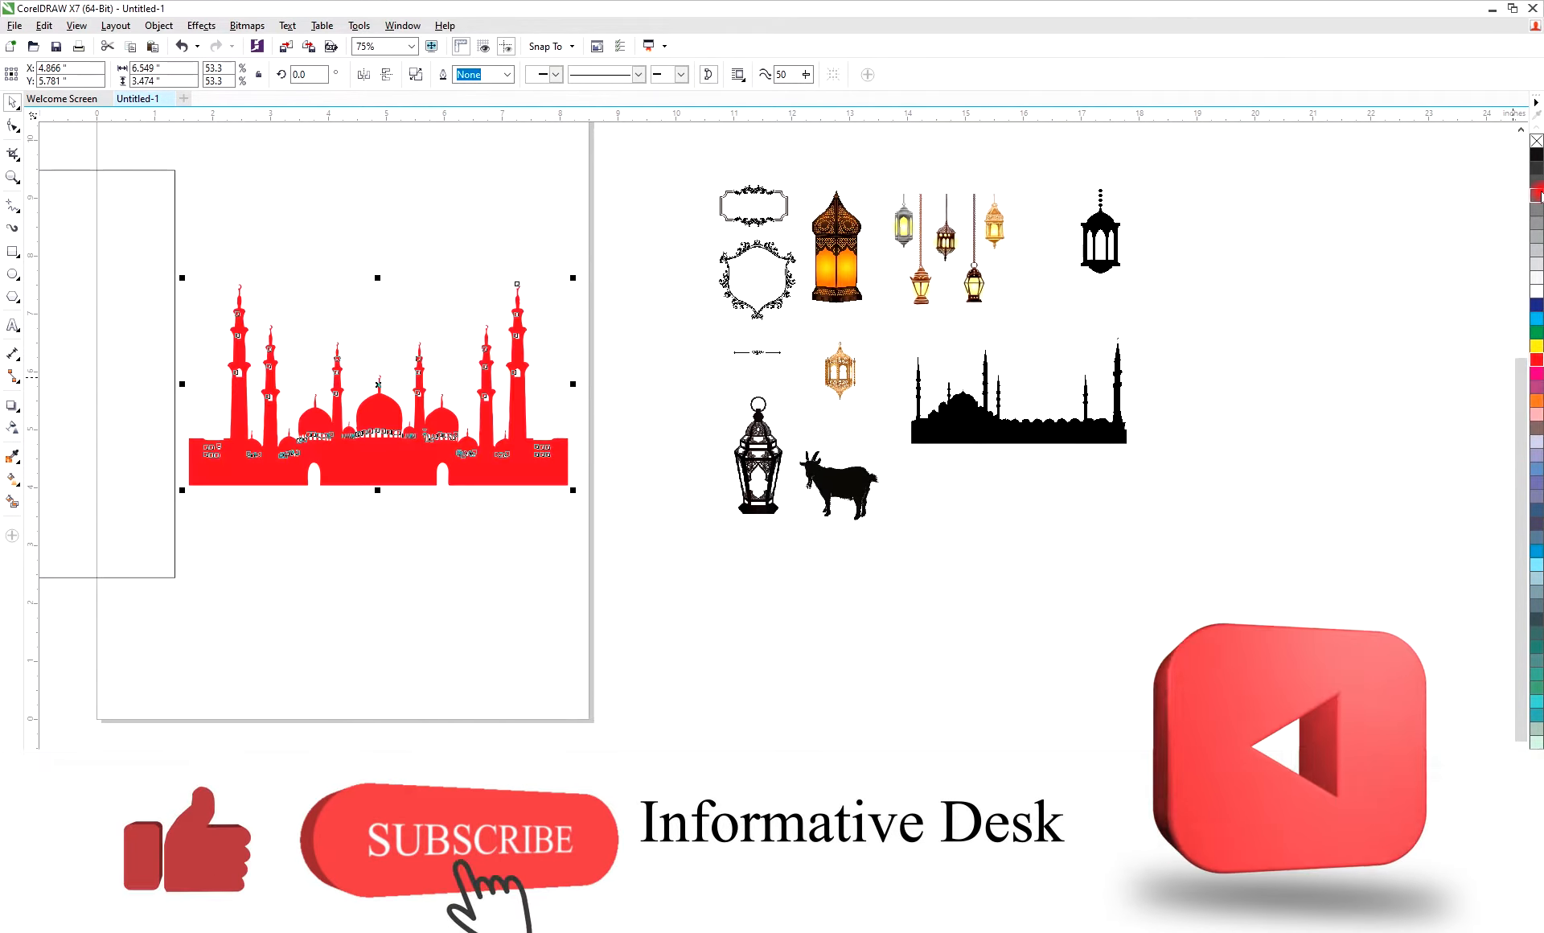
key("ctrl+z")
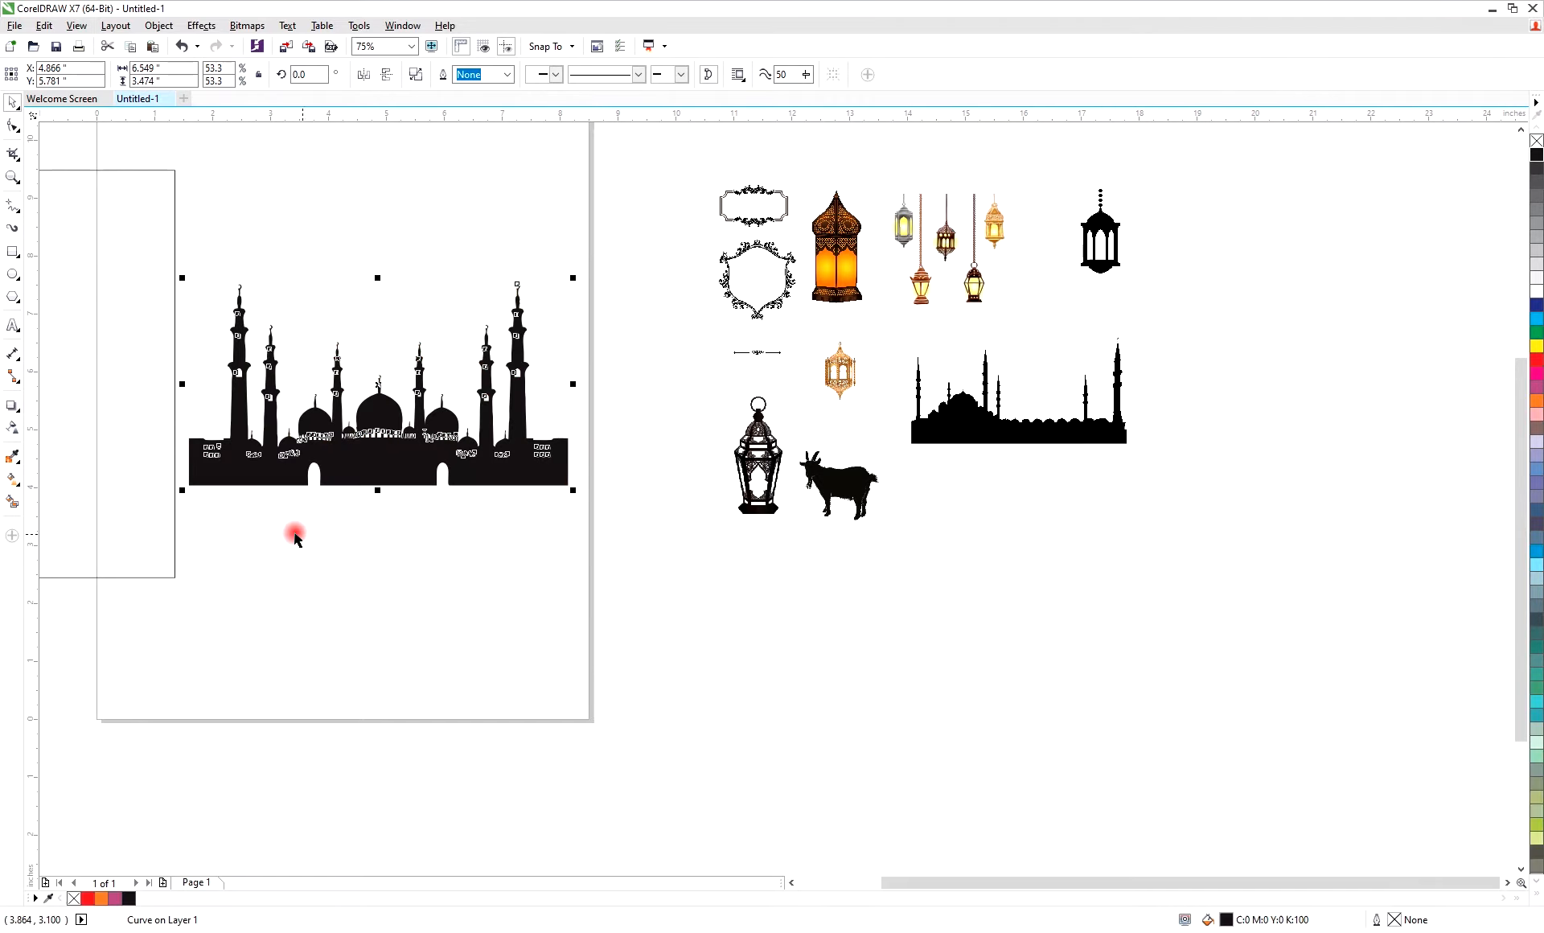
key("ctrl+z")
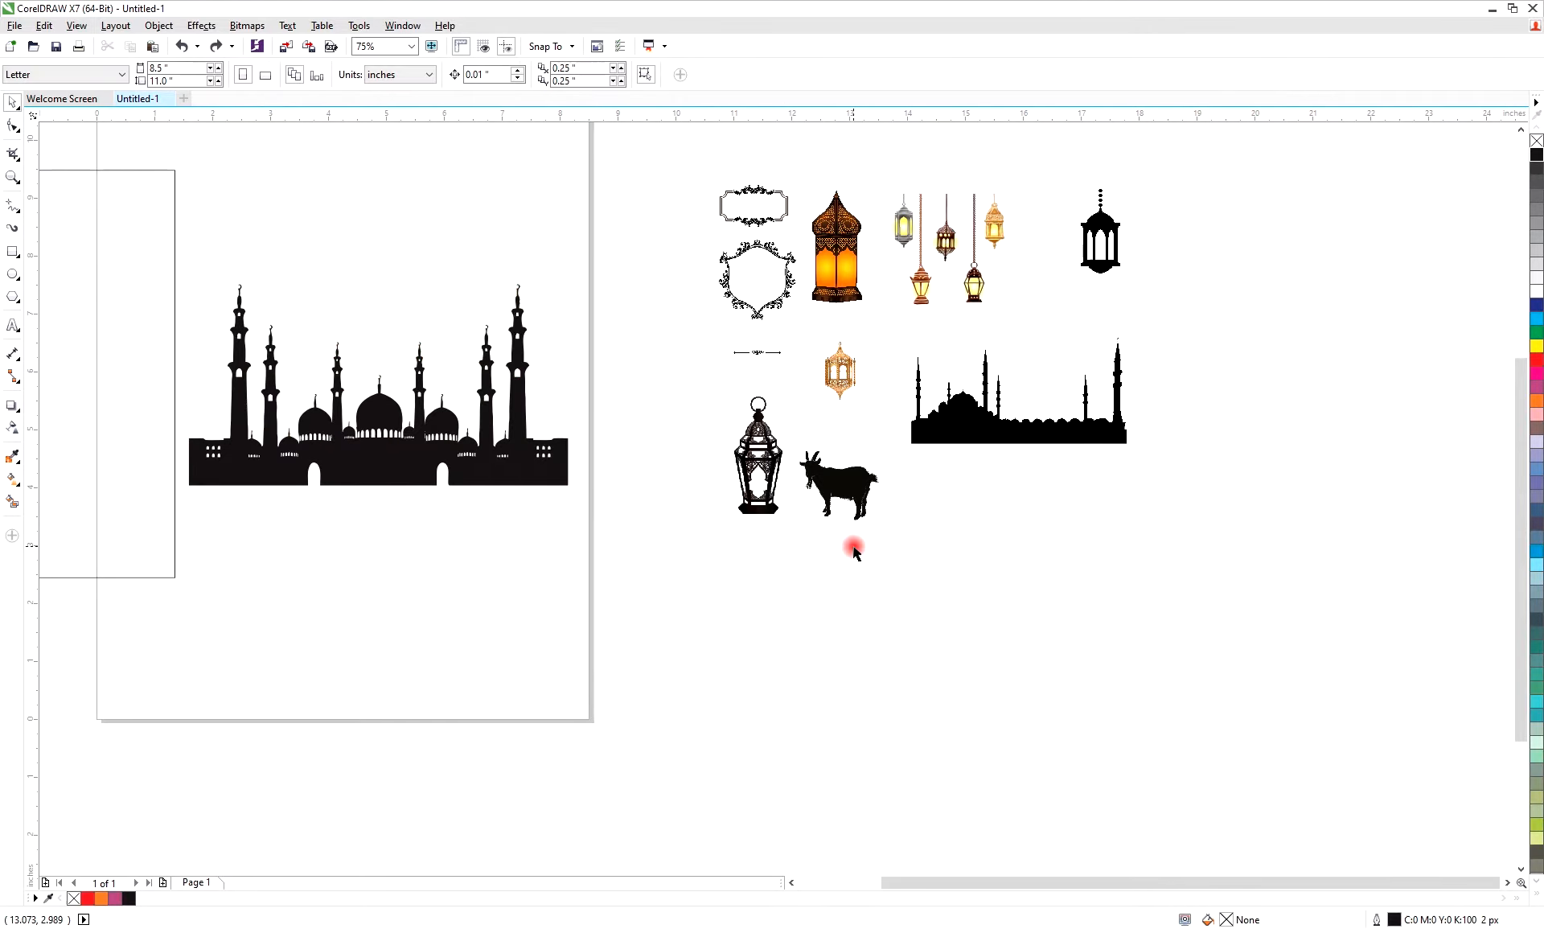
Move the goat image onto the page below the mosque and open a Clipart Outline Trace for it
left_click(842, 488)
left_click_drag(861, 479, 461, 622)
right_click(461, 622)
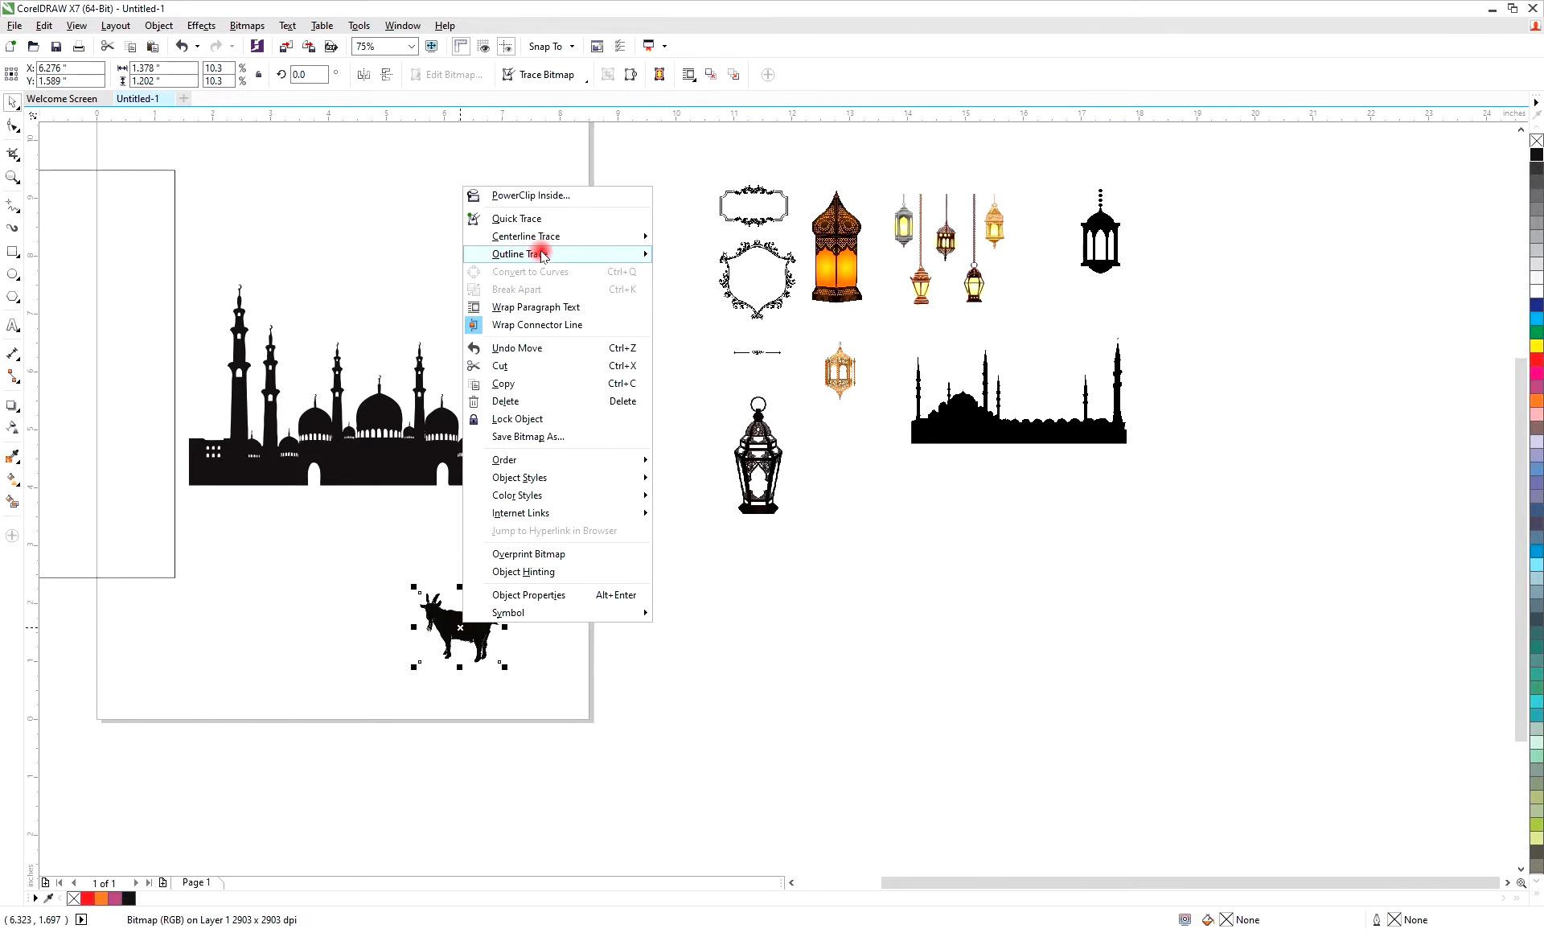
mouse_move(593, 254)
left_click(709, 307)
Trace the goat with increased detail and smoothing 15, removing the background color from the entire image
left_click(355, 333)
left_click_drag(1080, 348, 1186, 384)
type("15")
key("Tab")
left_click(1065, 545)
left_click(1092, 808)
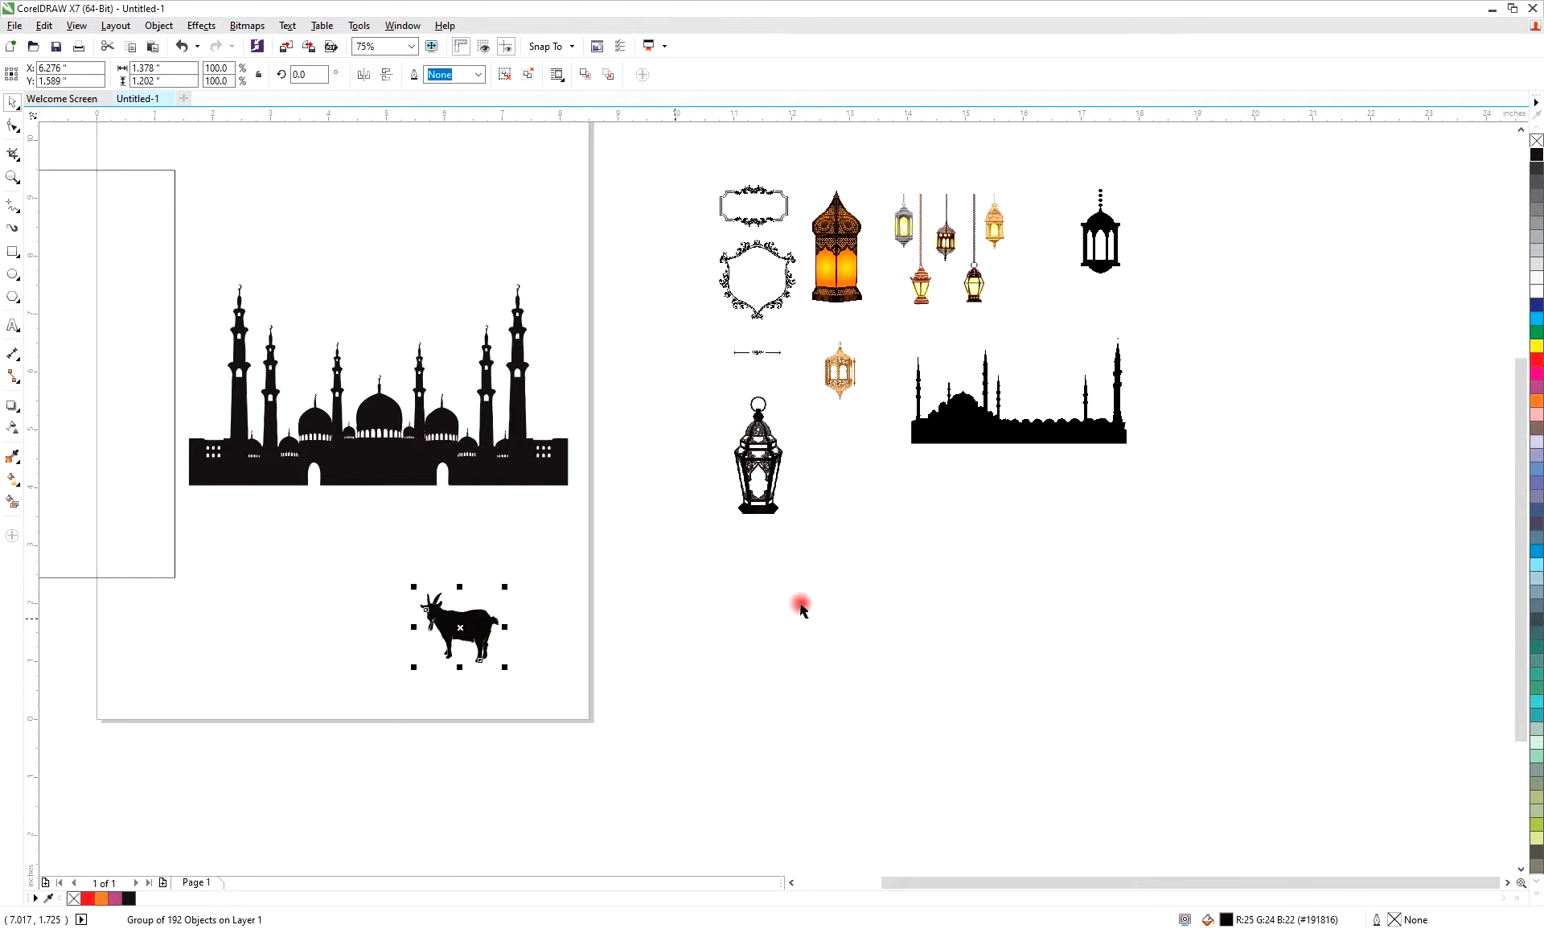
Set the traced goat's fill to black after trying magenta, and move it off the page beside the other artwork
left_click(1535, 375)
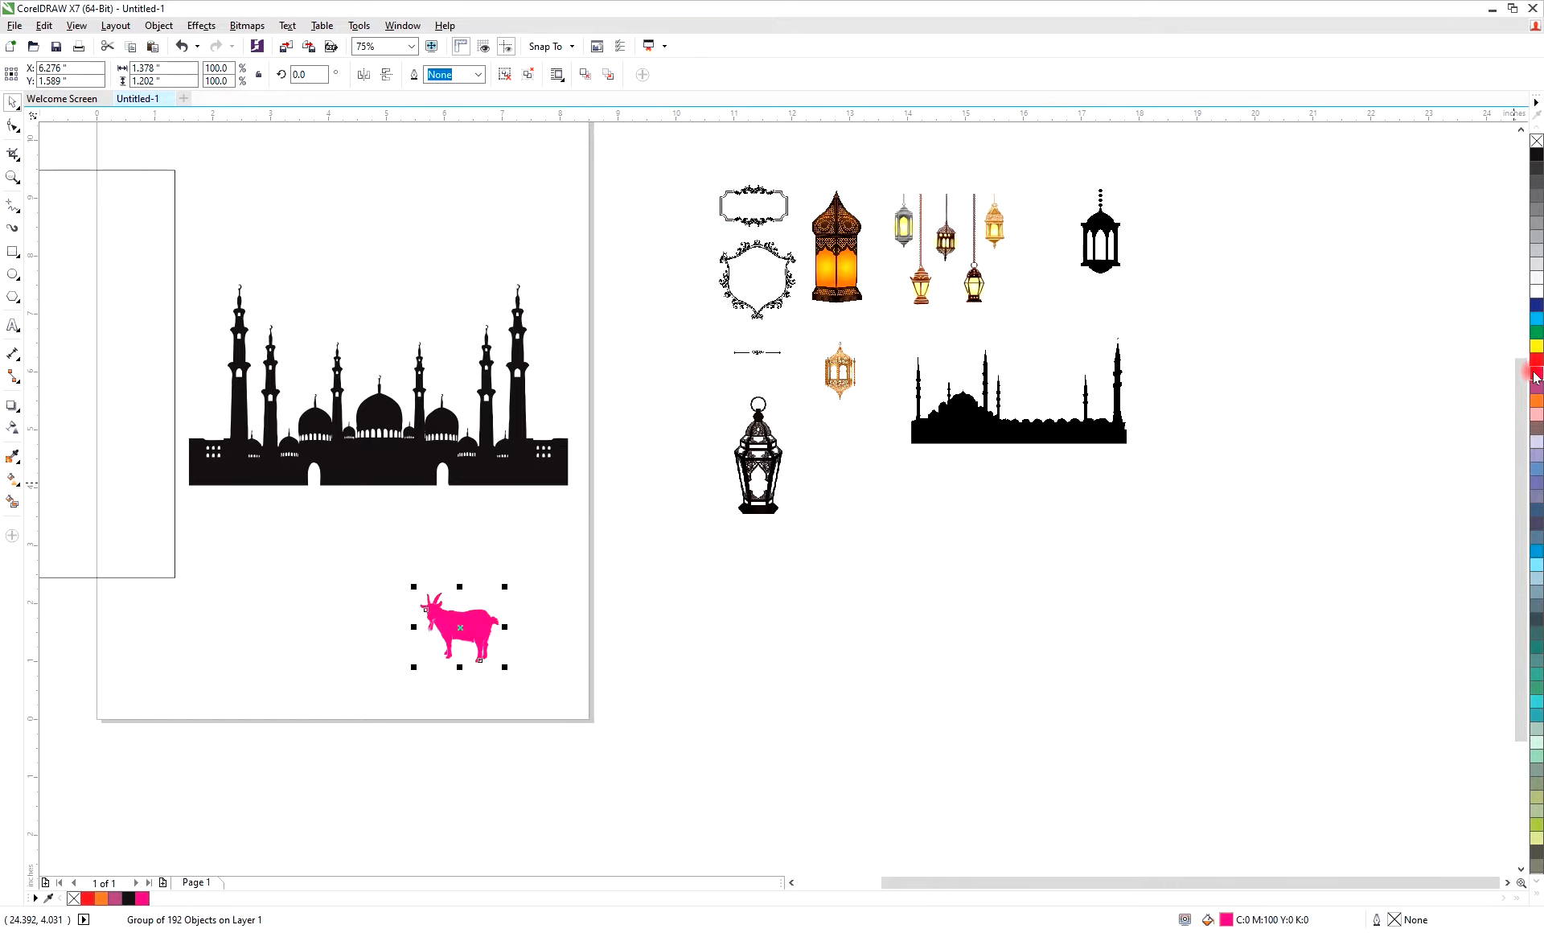
left_click(1537, 156)
left_click_drag(459, 627, 762, 500)
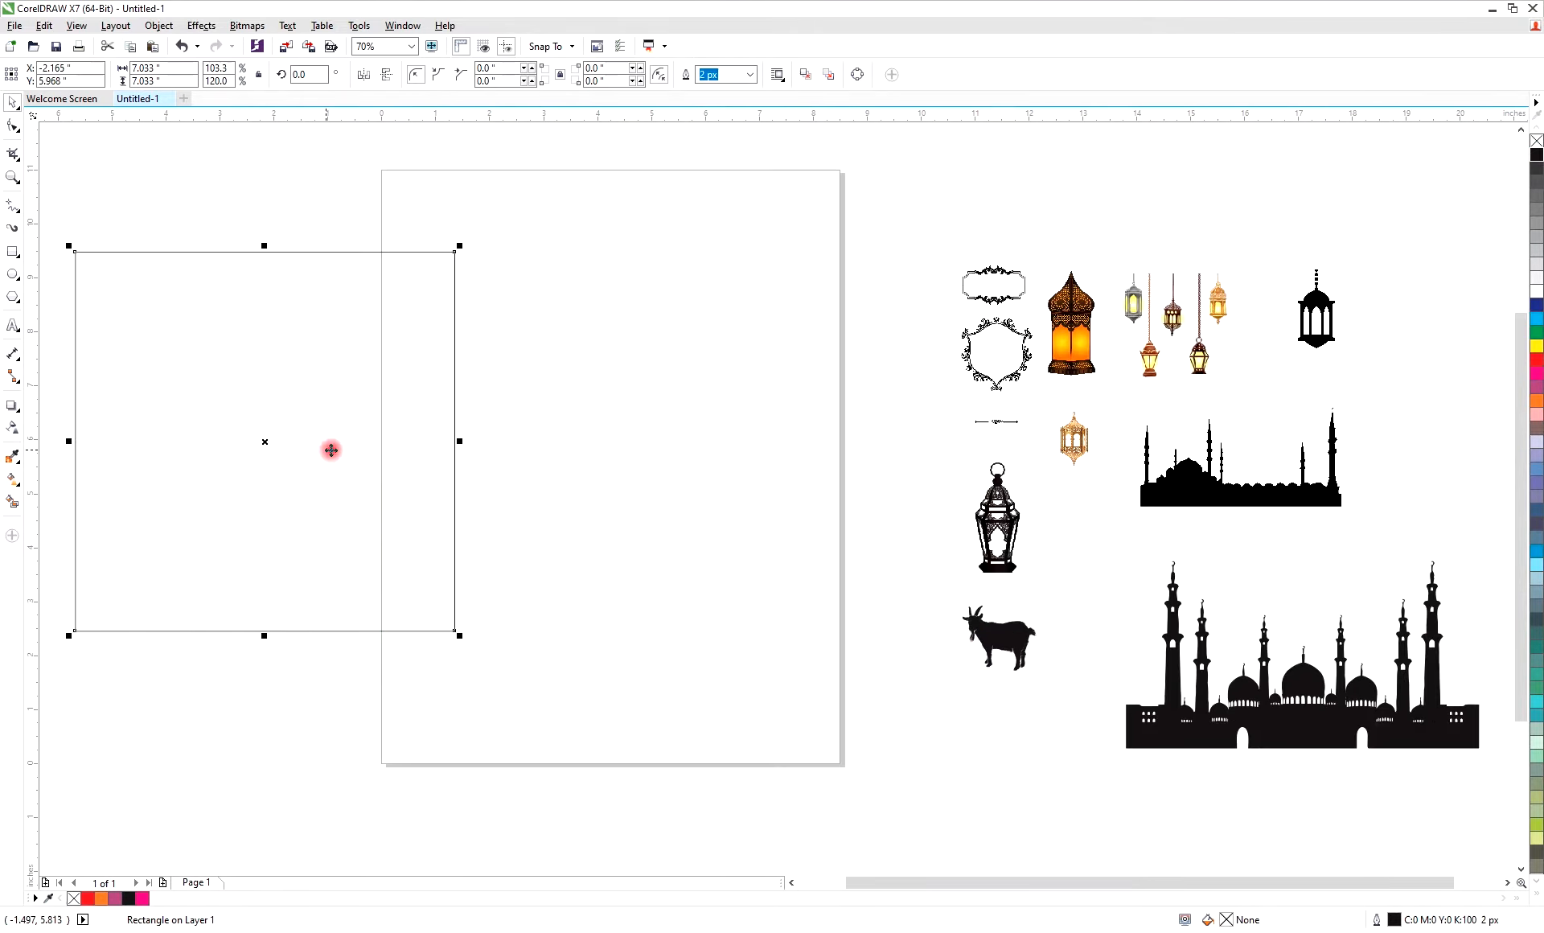
Move the square back onto the page and place the traced mosque inside it
left_click_drag(331, 448, 585, 399)
left_click(994, 640)
left_click_drag(1296, 731, 606, 510)
left_click(664, 598)
Place the orange lantern near the square's upper right corner at a small size and copy it to the upper left corner
left_click_drag(1072, 314, 777, 329)
left_click_drag(777, 394, 776, 325)
left_click(791, 340)
left_click(826, 282)
left_click(785, 355)
key("Escape")
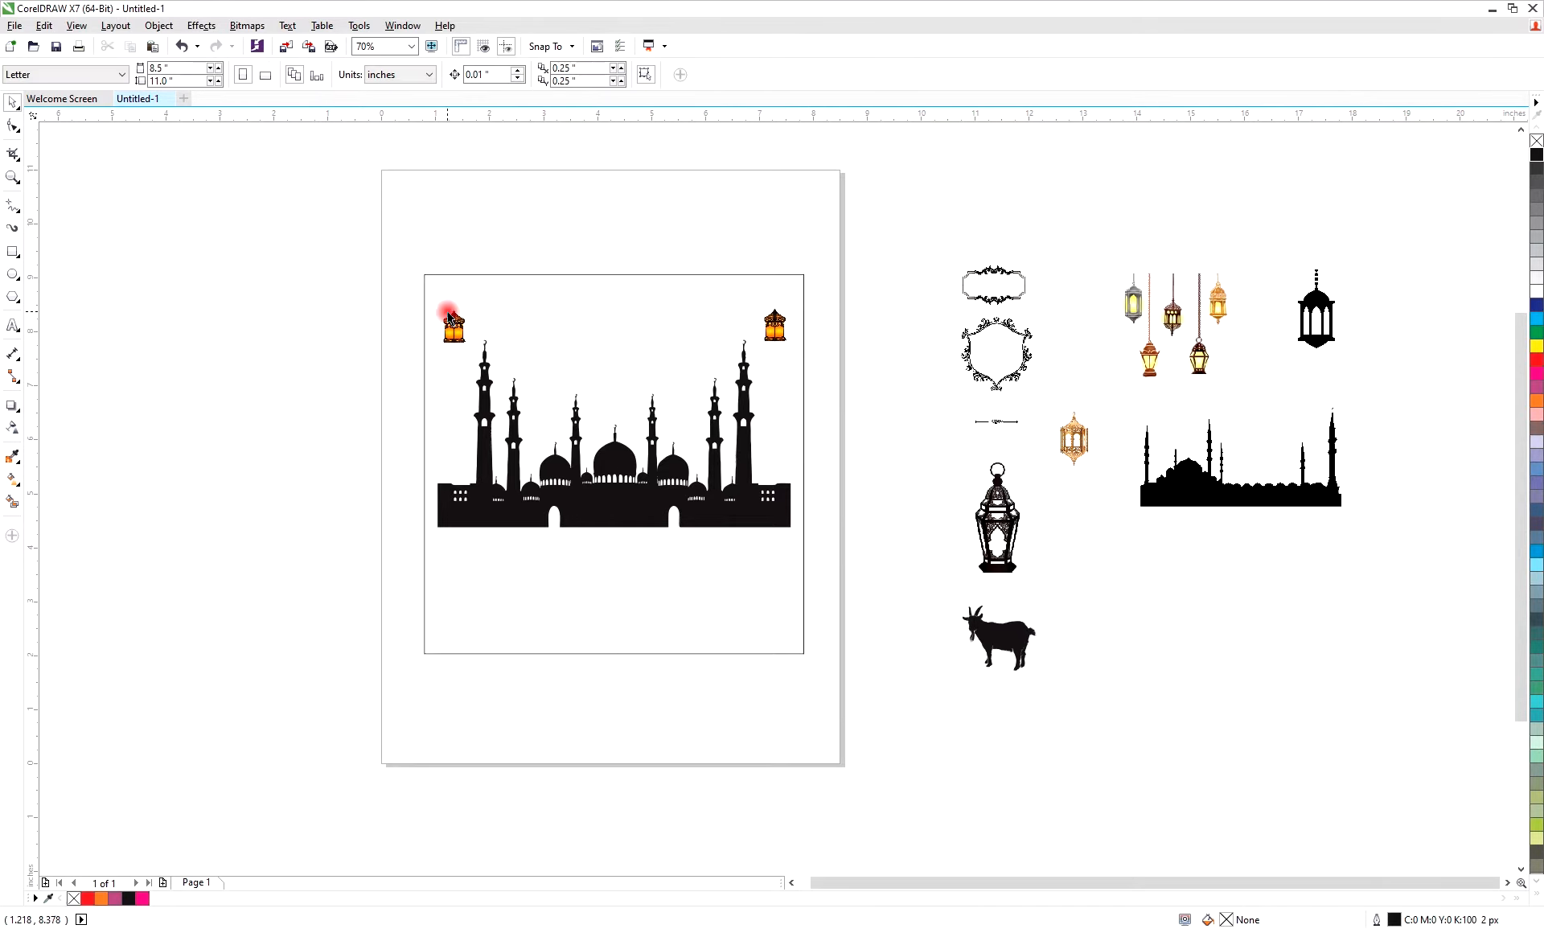
Draw vertical hanging lines above the lanterns and duplicate them into a staggered pair on each side of the square
scroll(448, 307, "up", 2)
key("F5")
left_click(1151, 312)
left_click(1151, 250)
left_click(1151, 198)
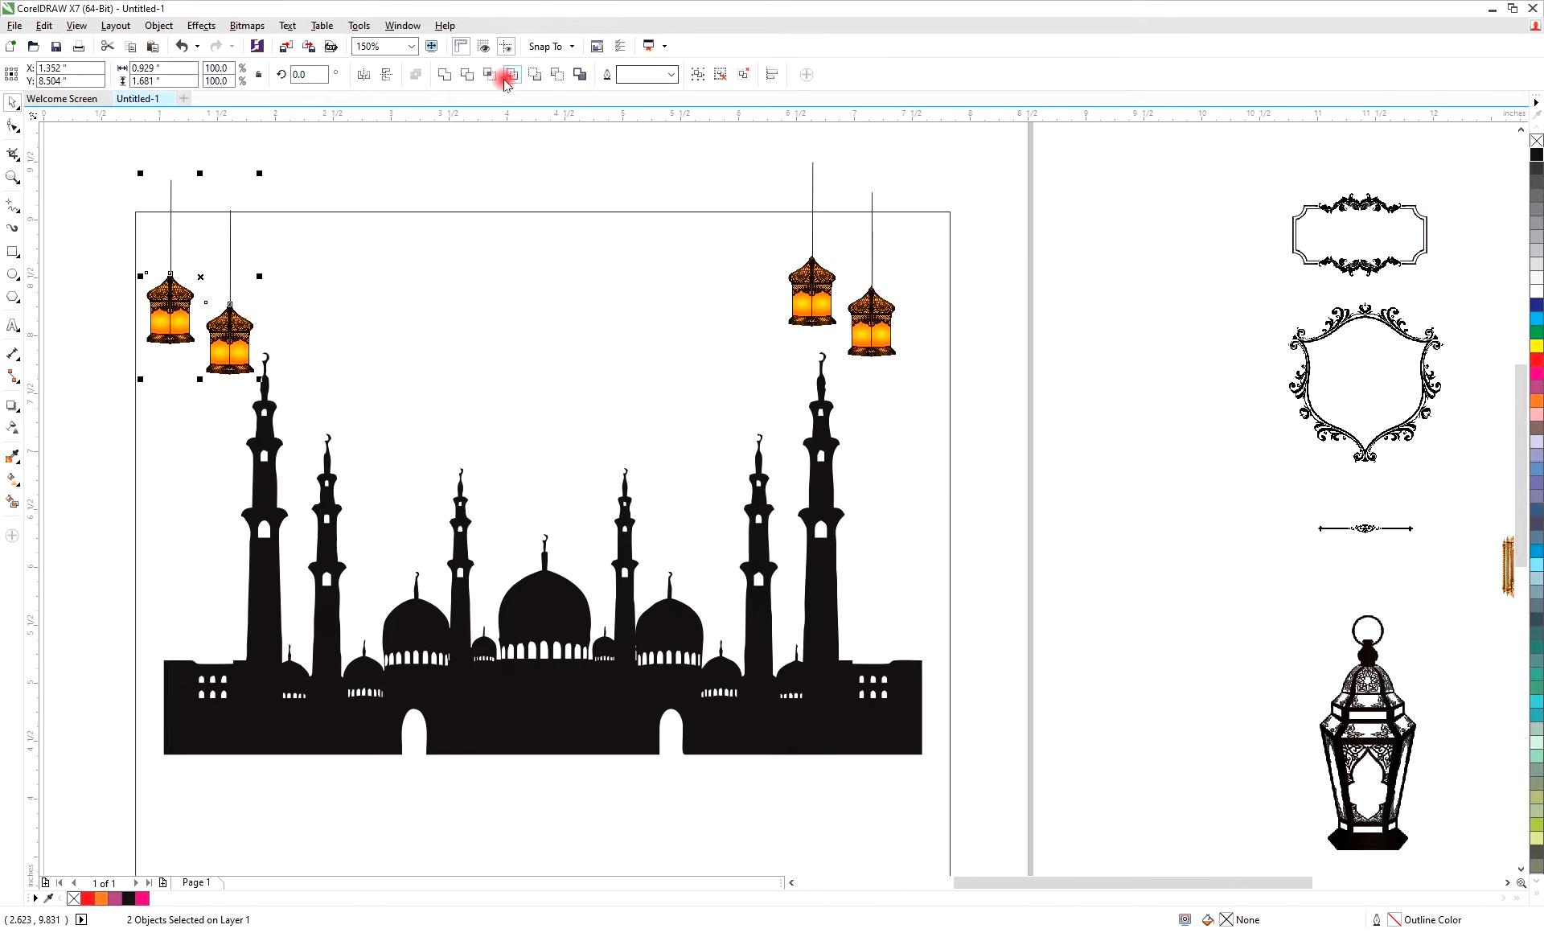
Mirror the left lantern pair horizontally so the lower lantern hangs on the outer side
left_click(386, 75)
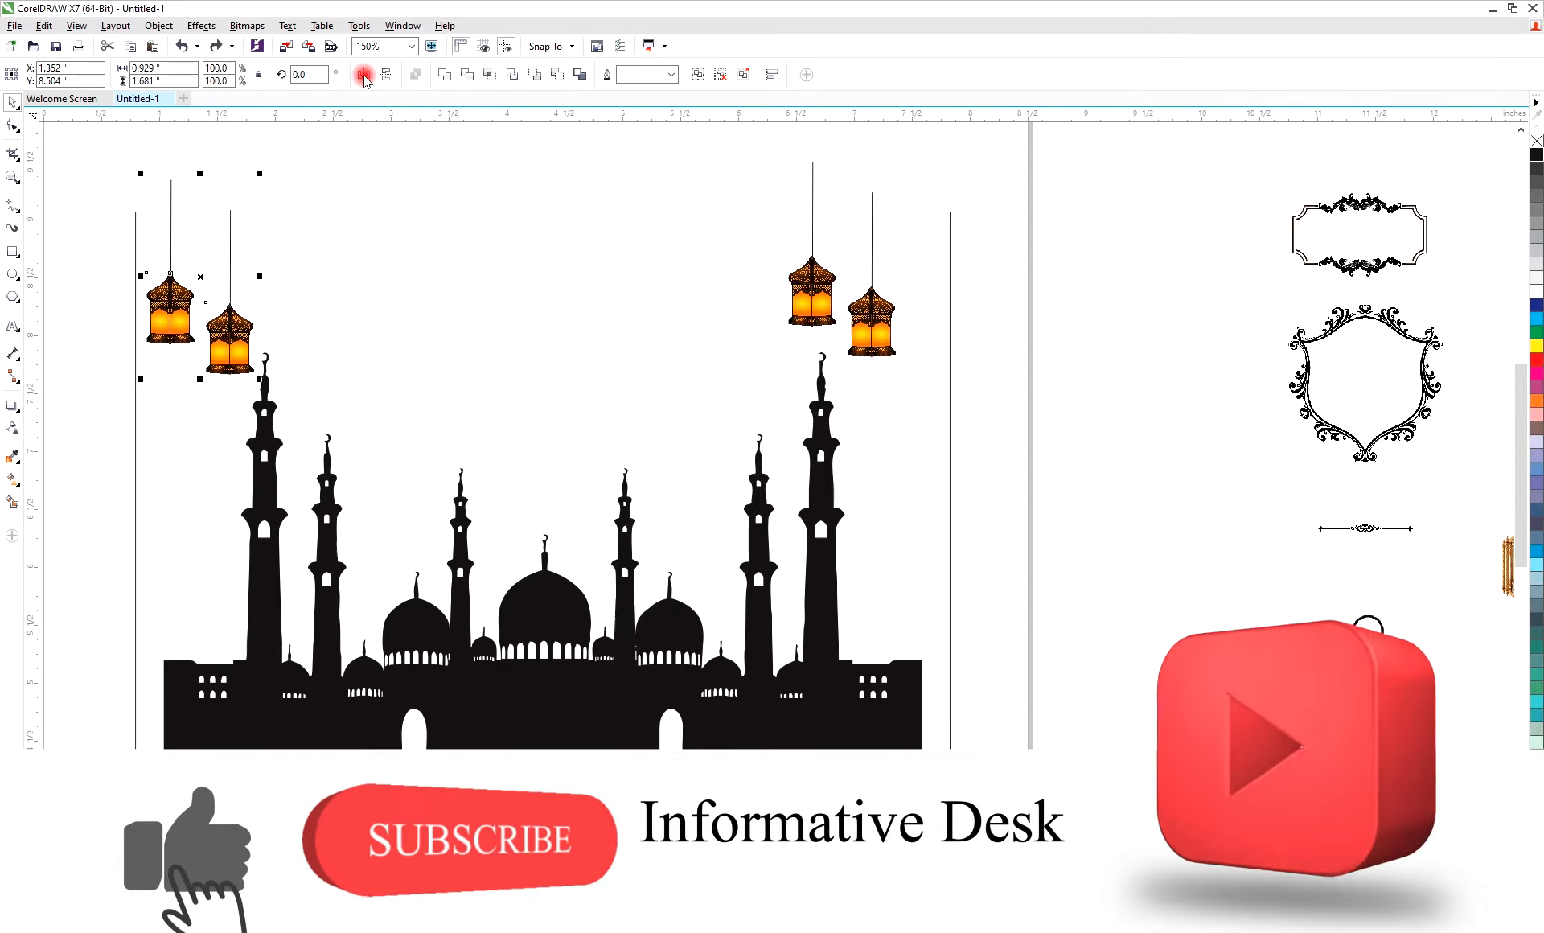
left_click(363, 74)
left_click_drag(963, 138, 248, 398)
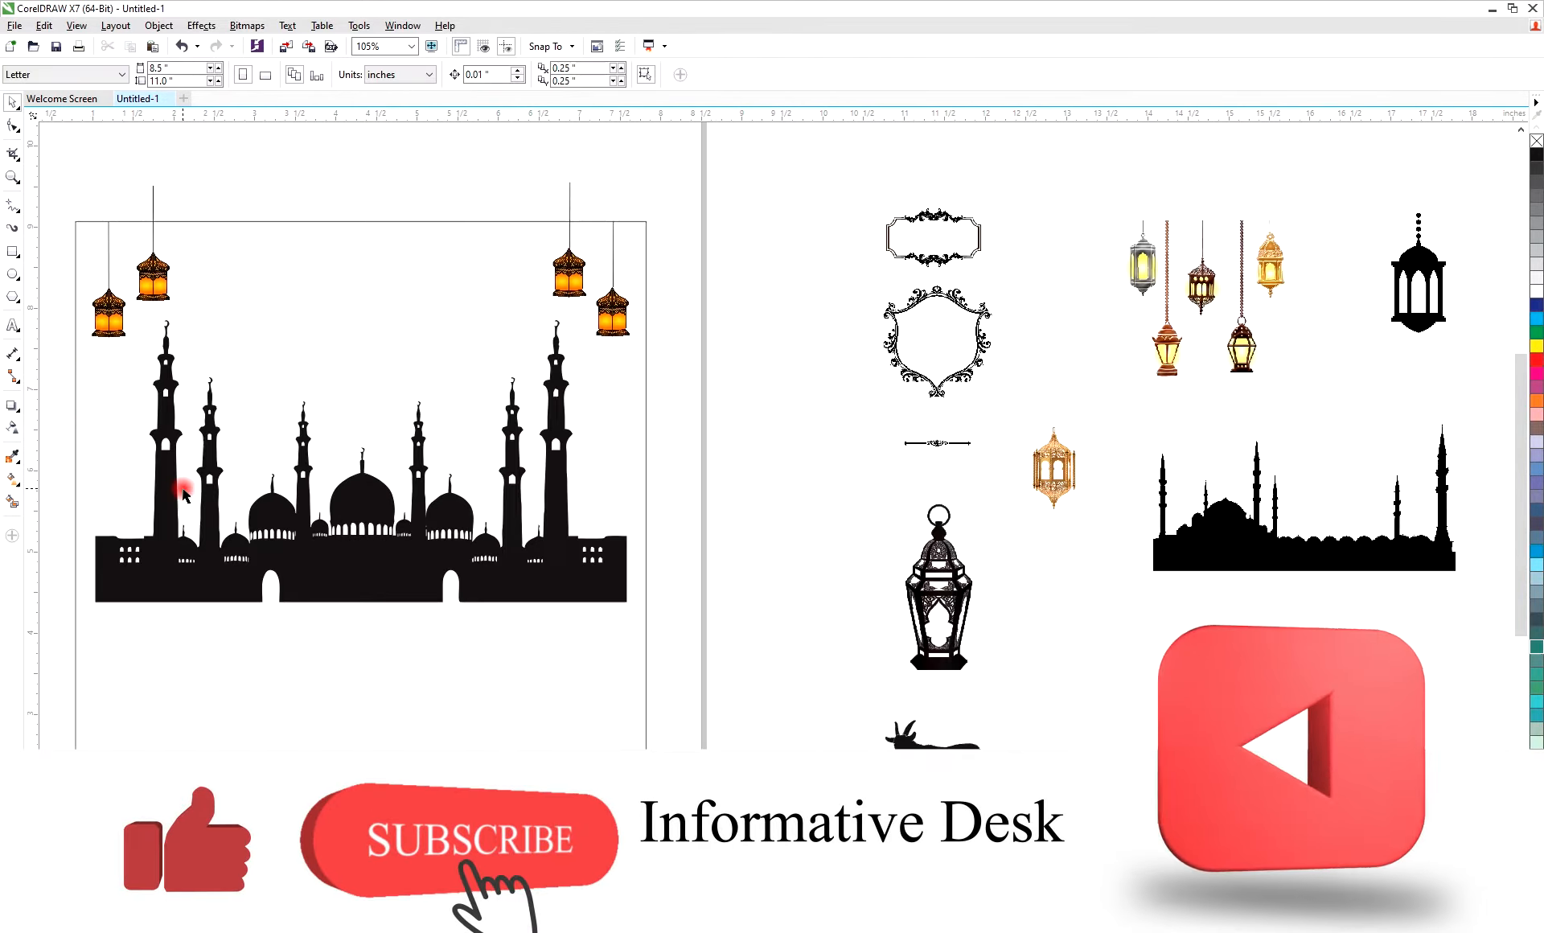
Apply a linear fountain fill to the square, running from its bottom edge to its top edge
left_click(12, 480)
left_click(86, 483)
left_click_drag(334, 793, 344, 231)
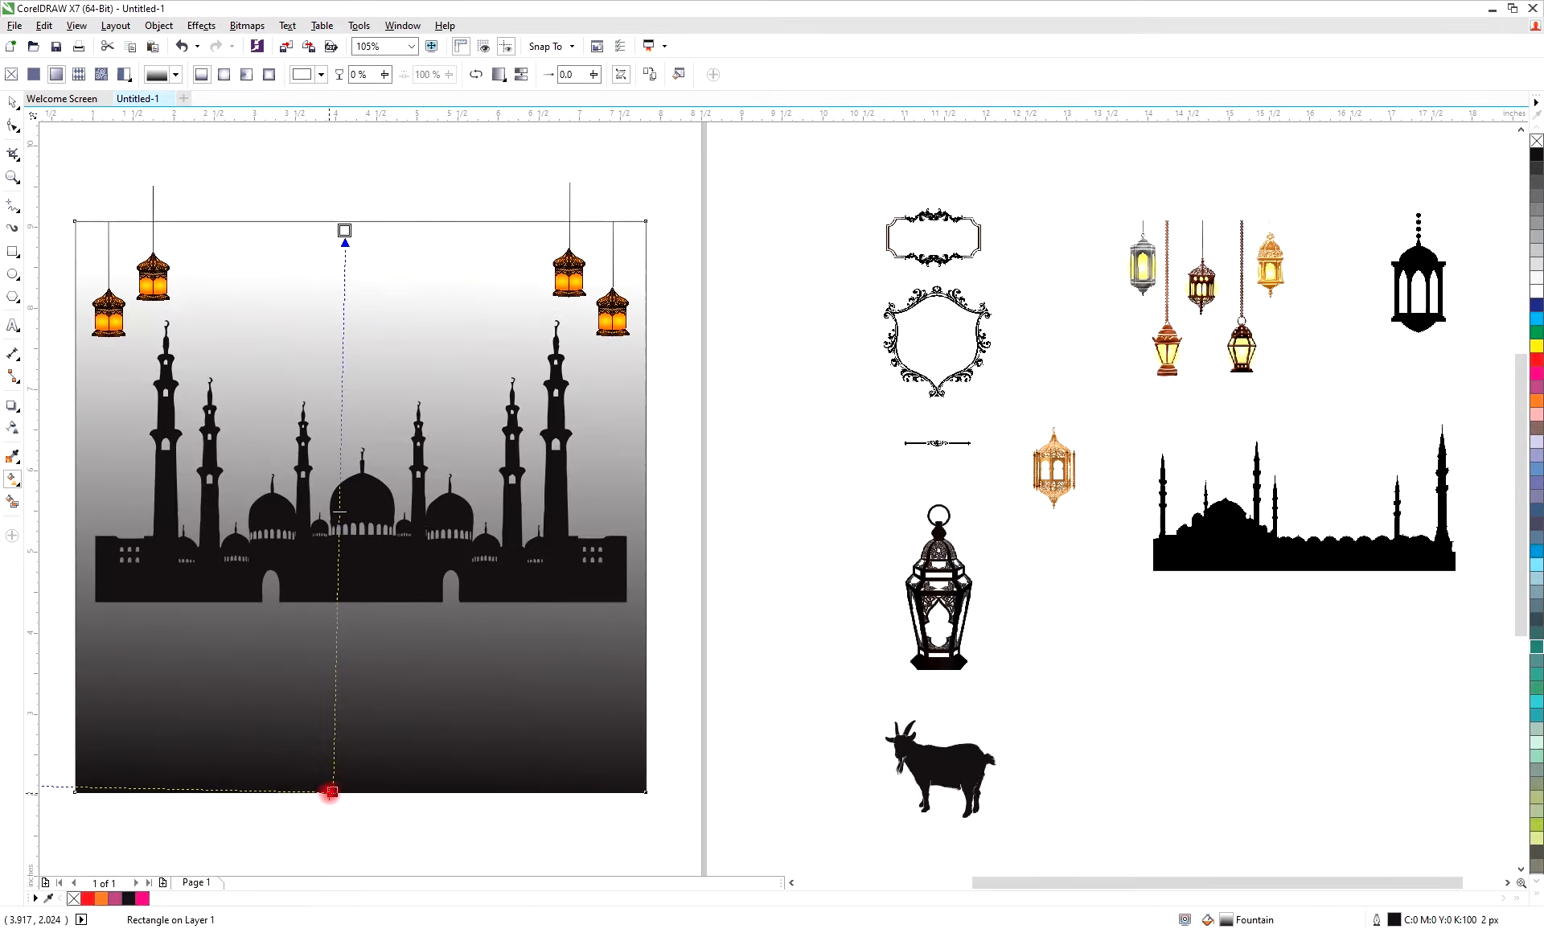
Set the bottom color of the square's fountain fill to green
left_click(332, 793)
left_click(357, 786)
left_click(455, 720)
left_click(441, 694)
left_click_drag(441, 692, 437, 701)
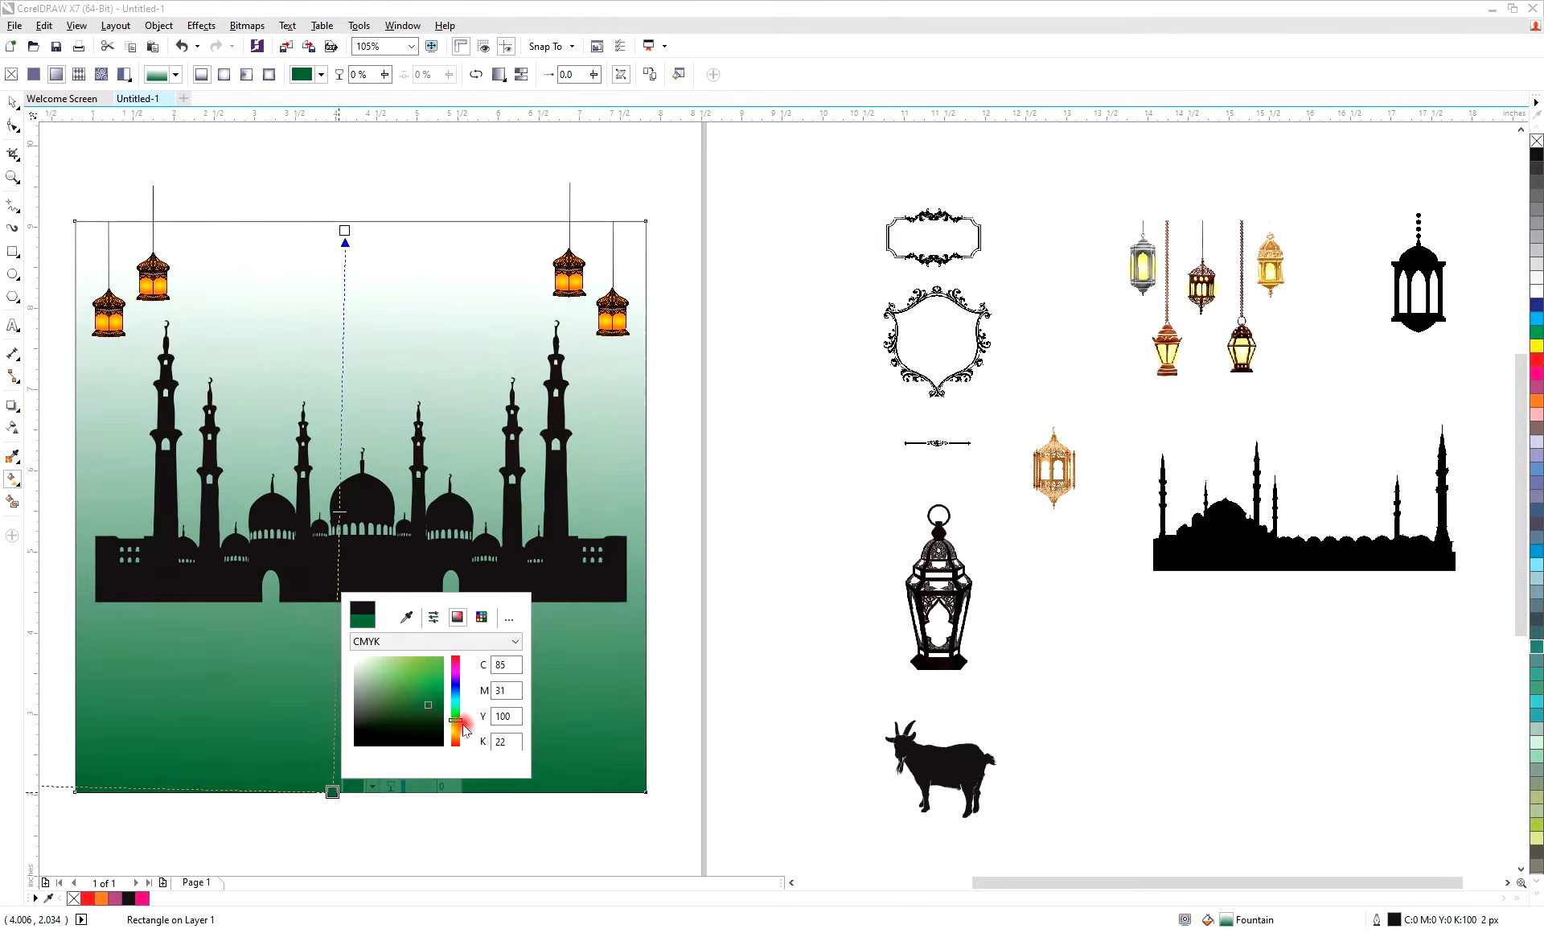
left_click(456, 709)
left_click(436, 697)
Set the top color of the square's fountain fill to light teal, C49 M0 Y38 K0
left_click(344, 231)
left_click(467, 349)
left_click(421, 302)
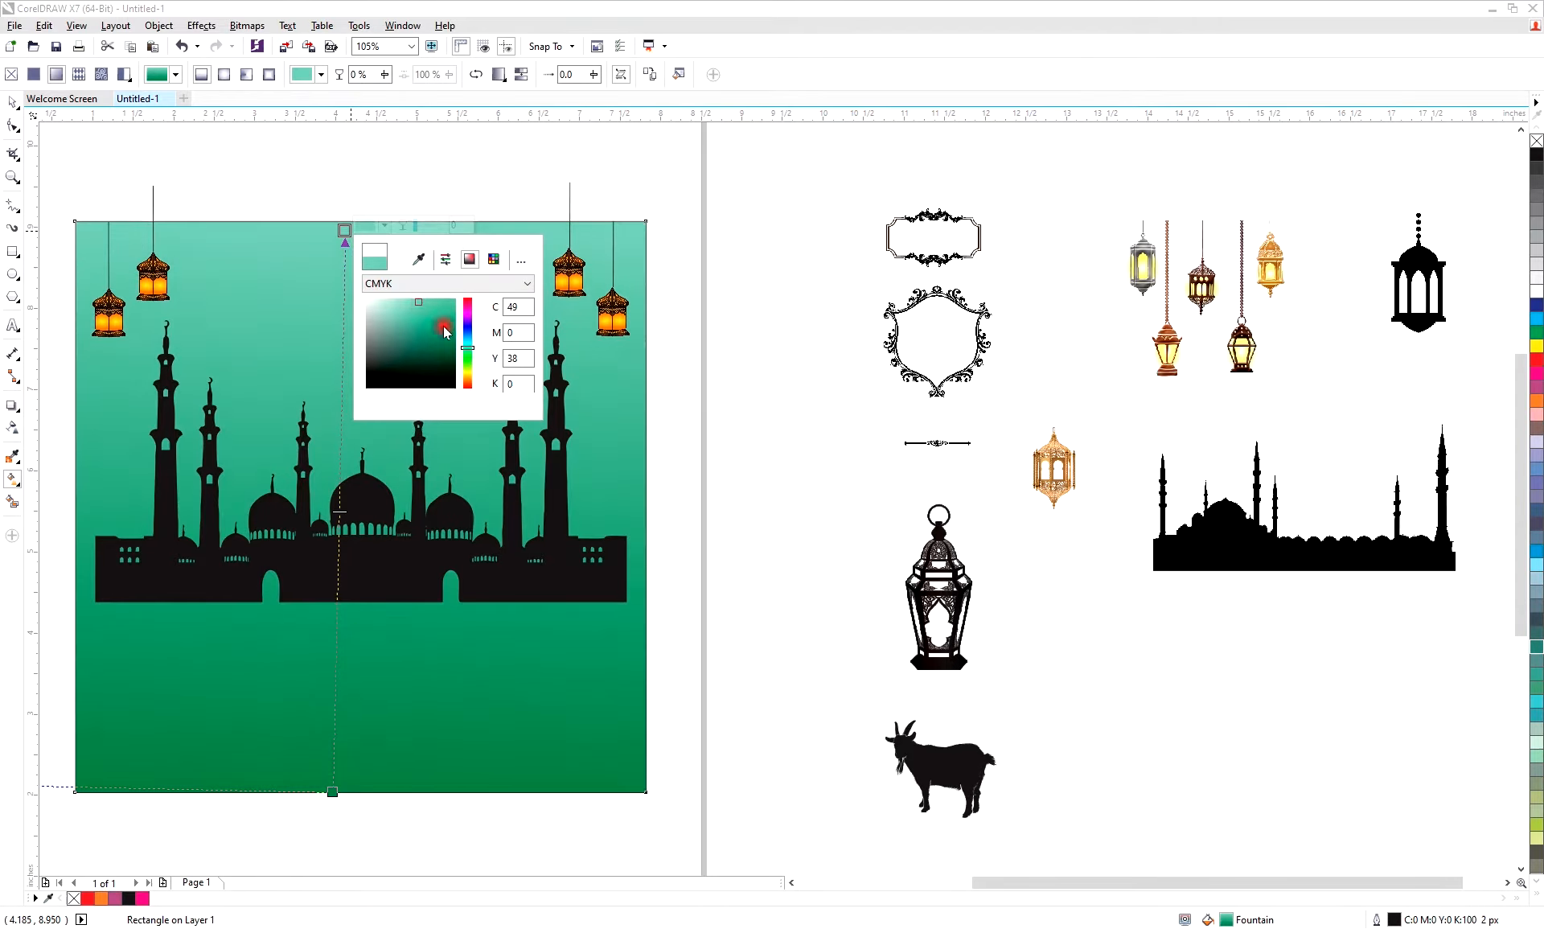
left_click(345, 231)
key("space")
Fill the mosque silhouette with white
left_click(338, 561)
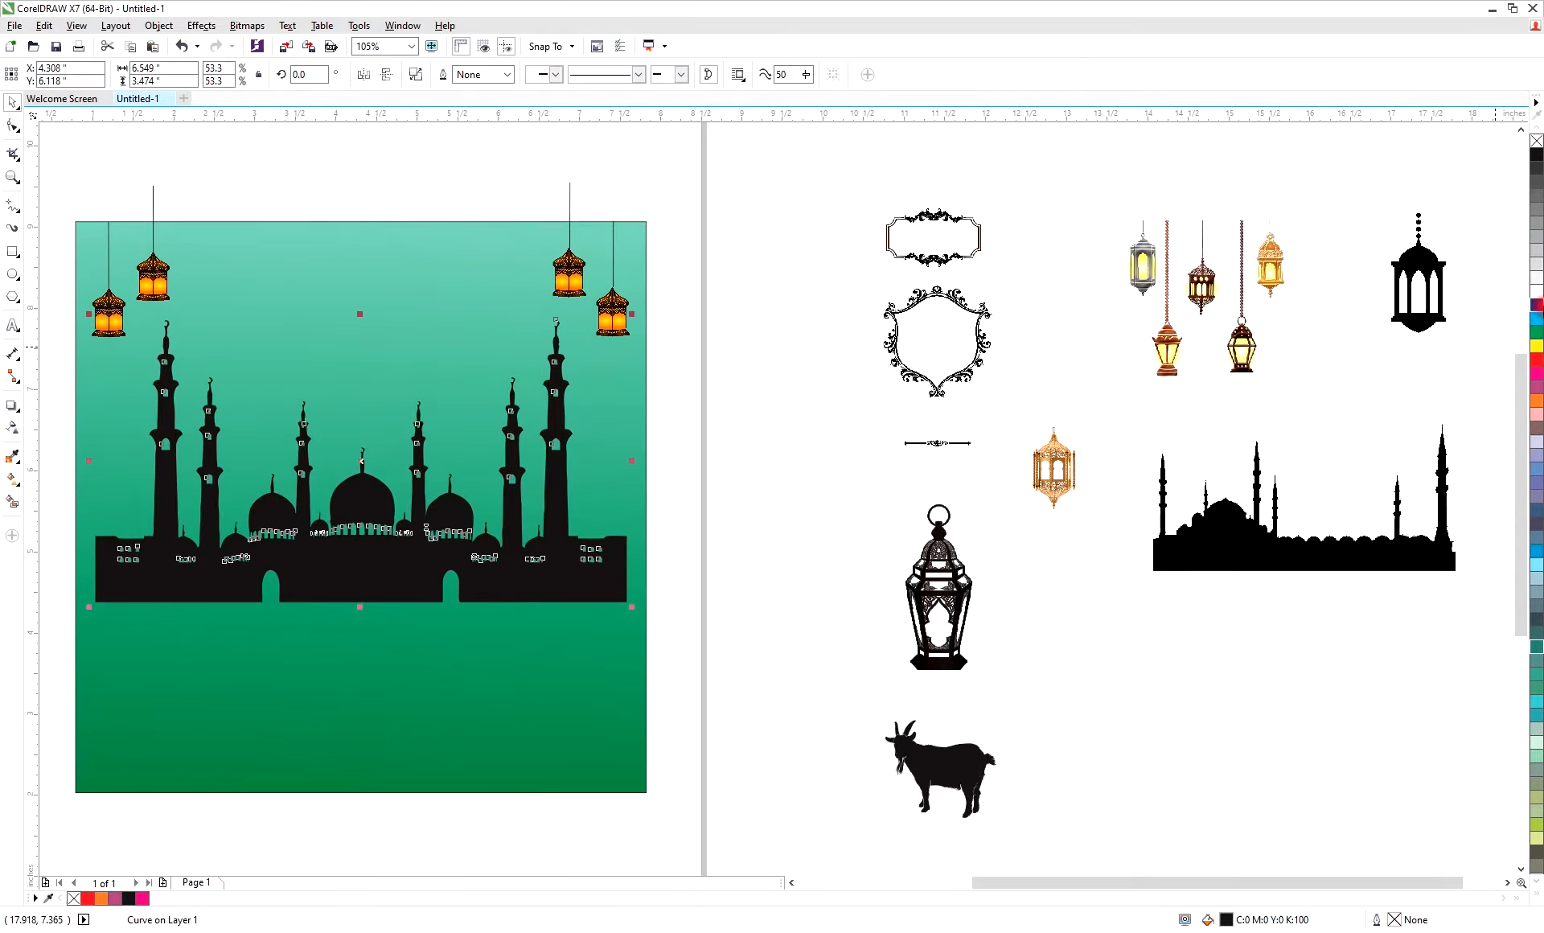
left_click(1533, 292)
left_click(437, 685)
left_click(689, 617)
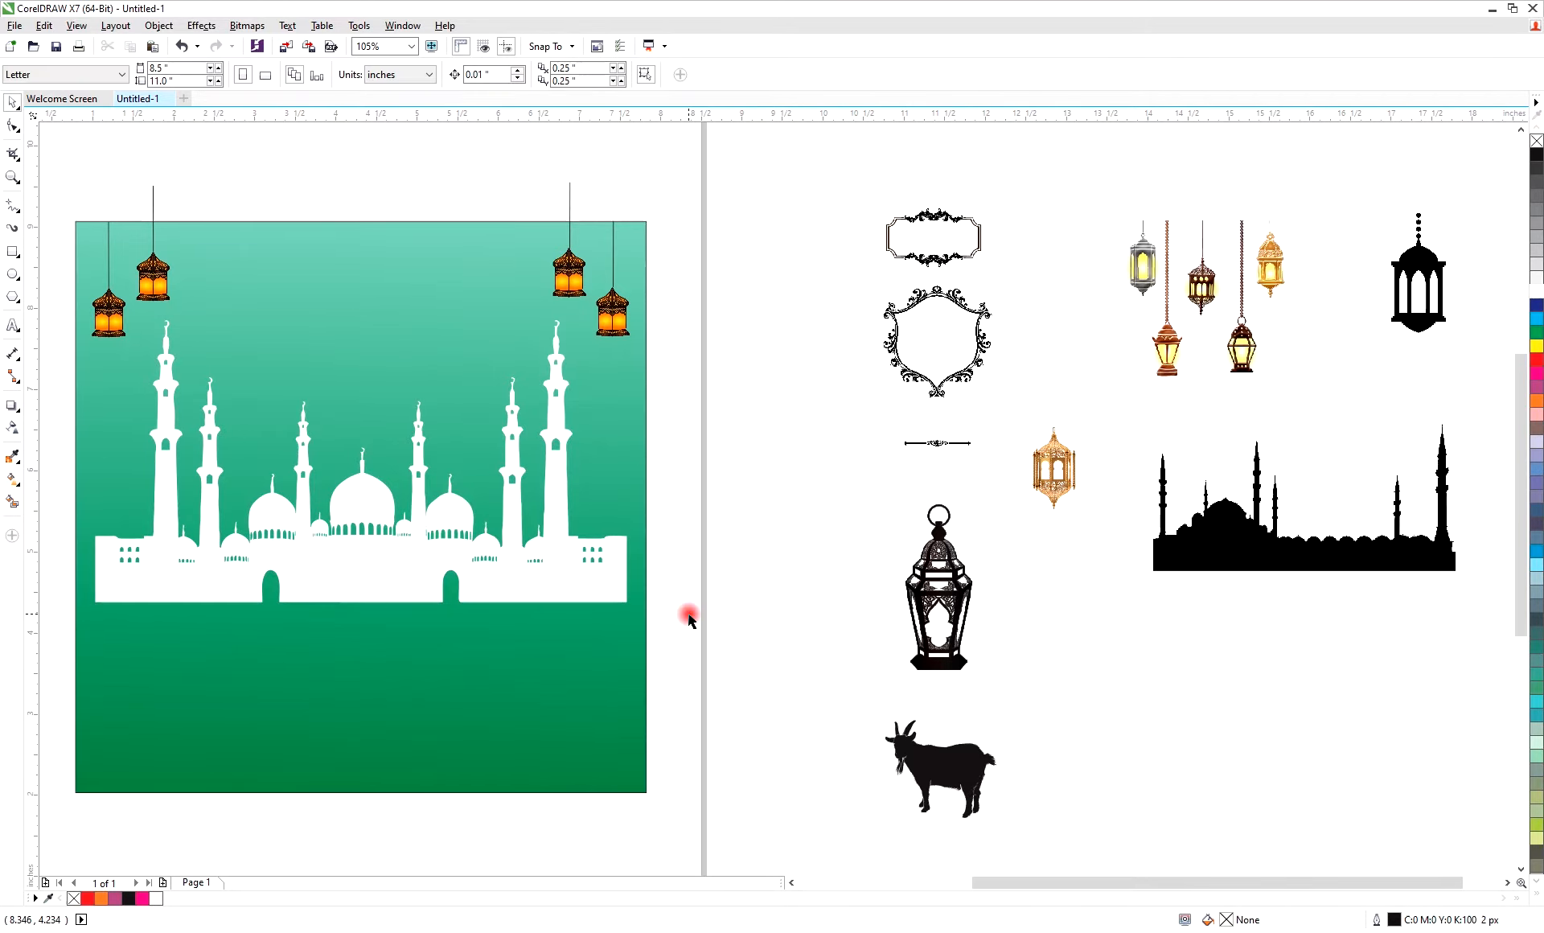
Stretch the right corner nodes of the mosque's base outward past the square's right edge
left_click(206, 529)
left_click(11, 128)
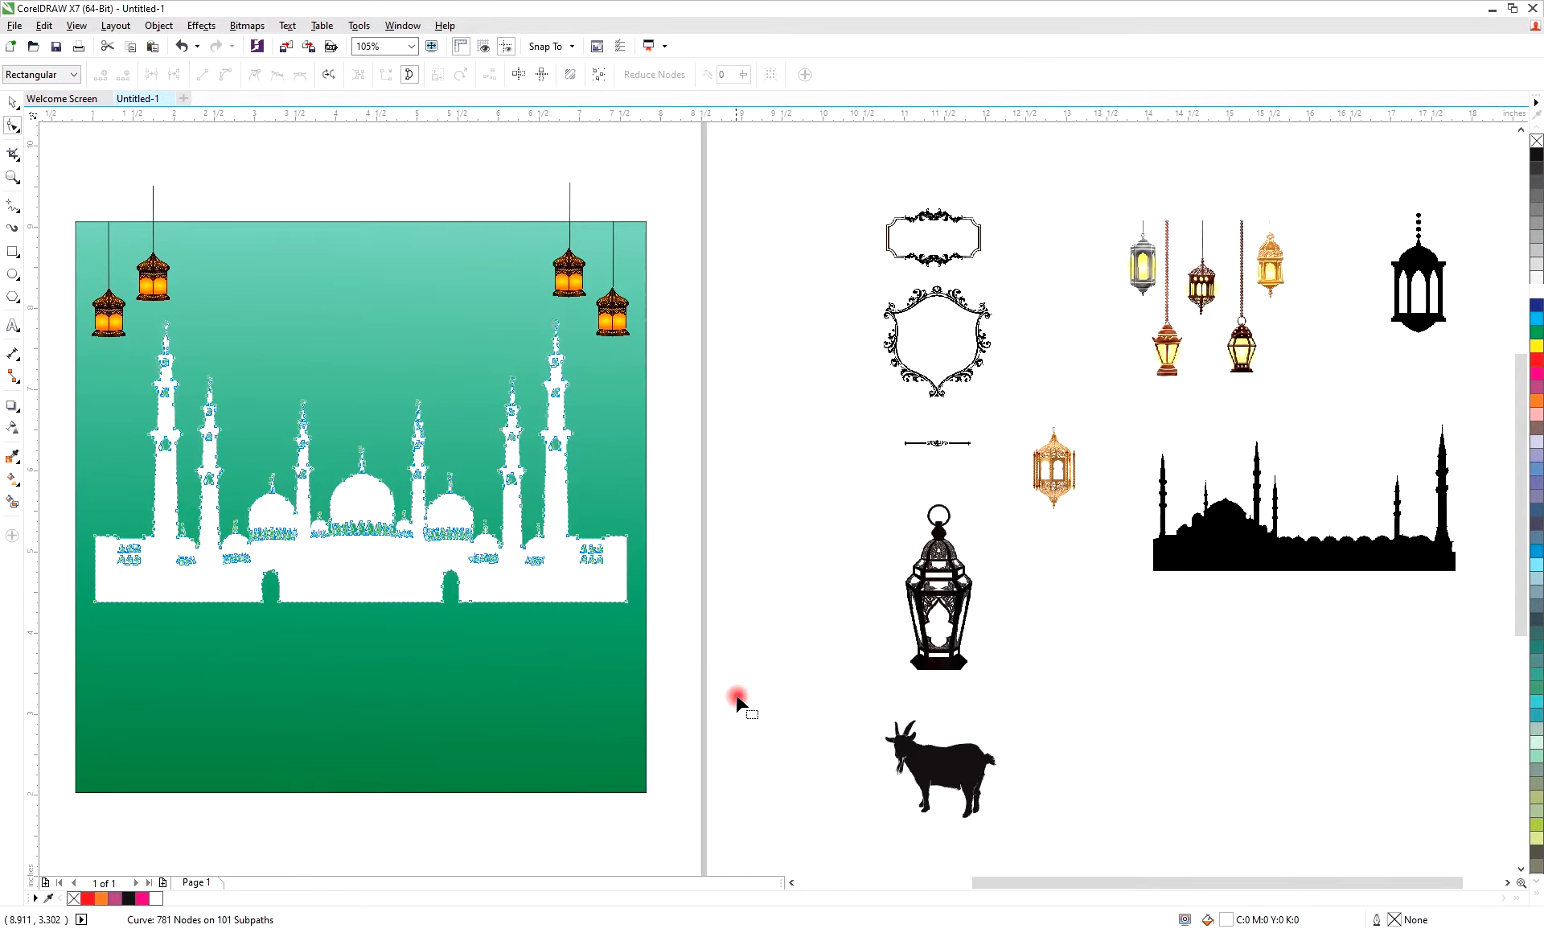
left_click_drag(627, 535, 647, 537)
left_click_drag(627, 602, 654, 602)
left_click_drag(646, 537, 654, 536)
left_click_drag(95, 536, 65, 533)
left_click_drag(95, 602, 90, 601)
key("ctrl+z")
key("ctrl+z")
Stretch the left corner nodes of the mosque's base outward to just past the square's left edge
scroll(64, 546, "up", 4)
left_click_drag(178, 515, 100, 515)
left_click_drag(181, 766, 95, 768)
scroll(389, 748, "down", 4)
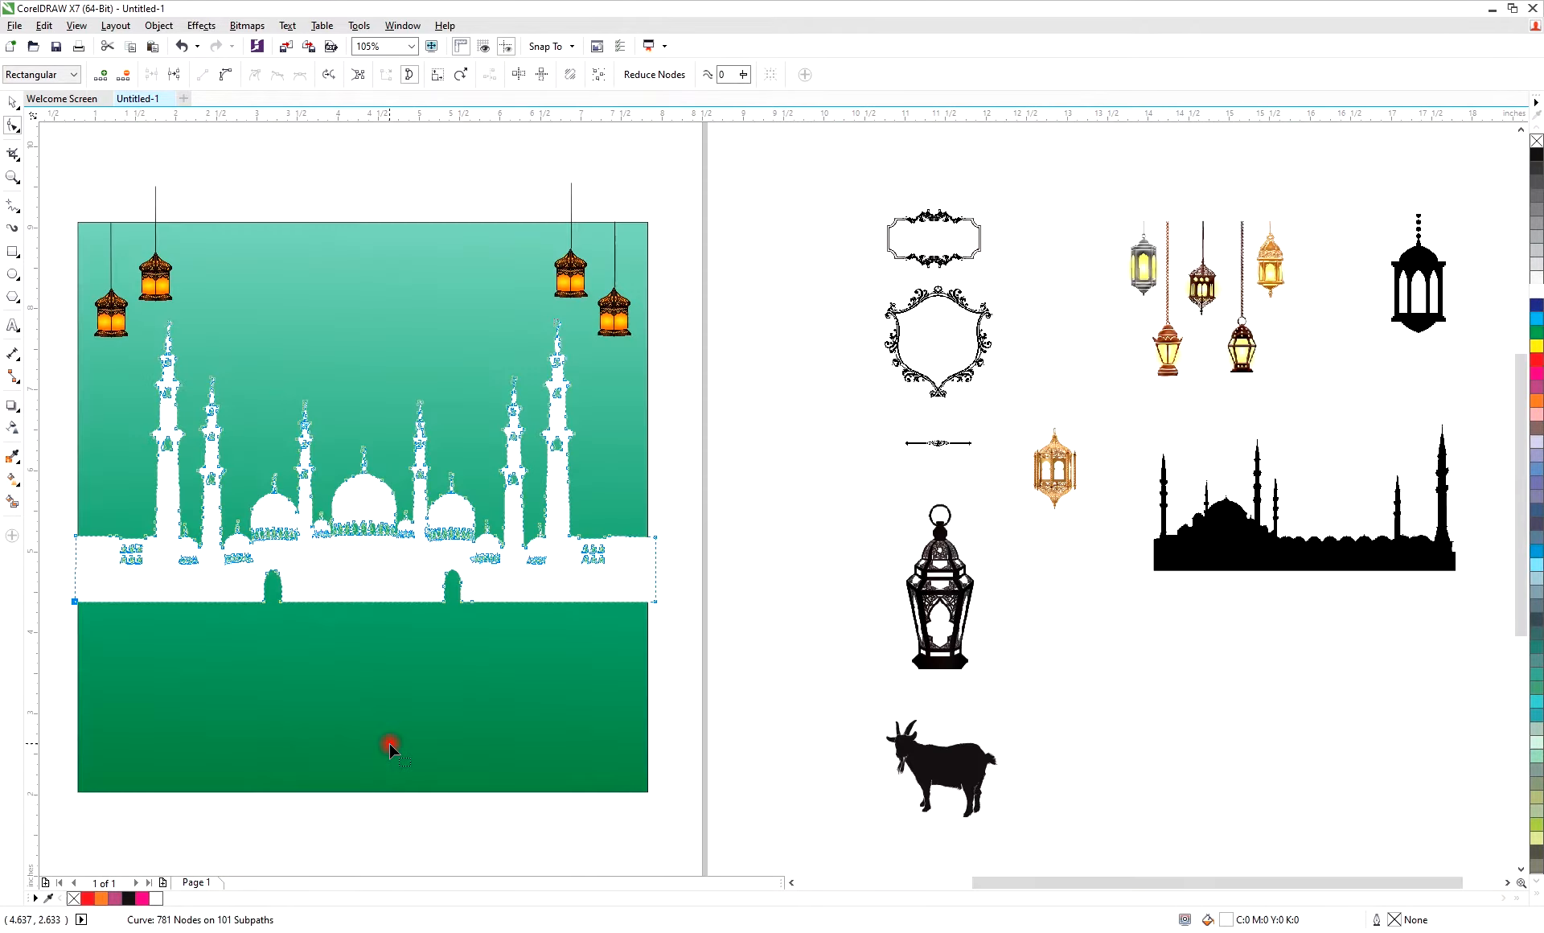
Add a drop shadow to the white mosque silhouette, set its feather to 10, and pull the shadow closer to the shape
left_click(13, 102)
left_click(194, 557)
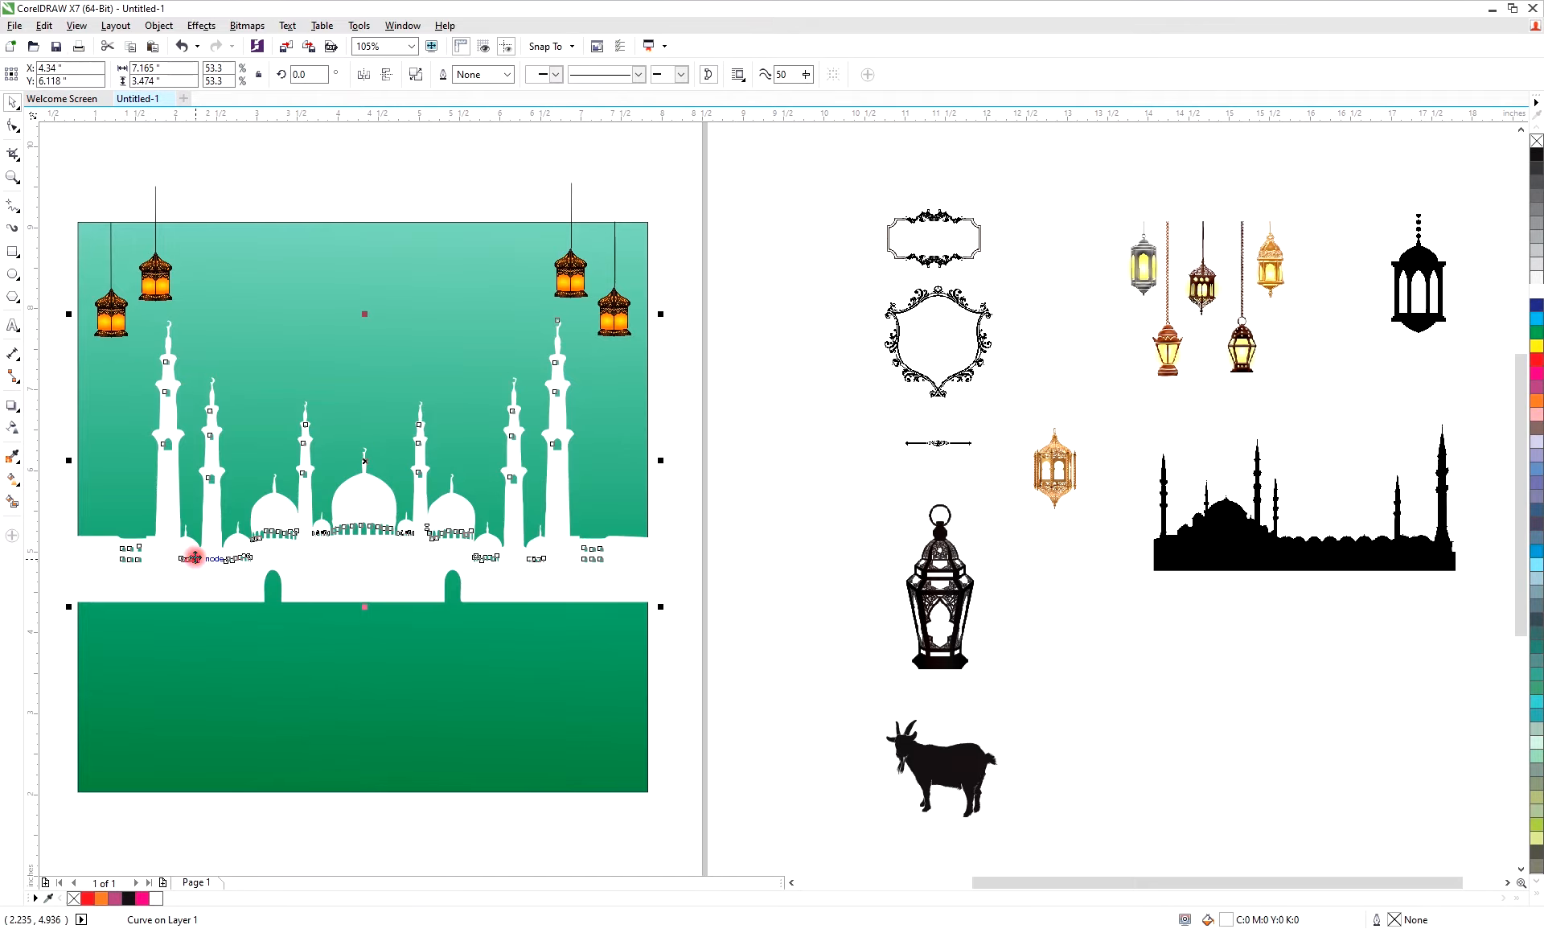
left_click(19, 408)
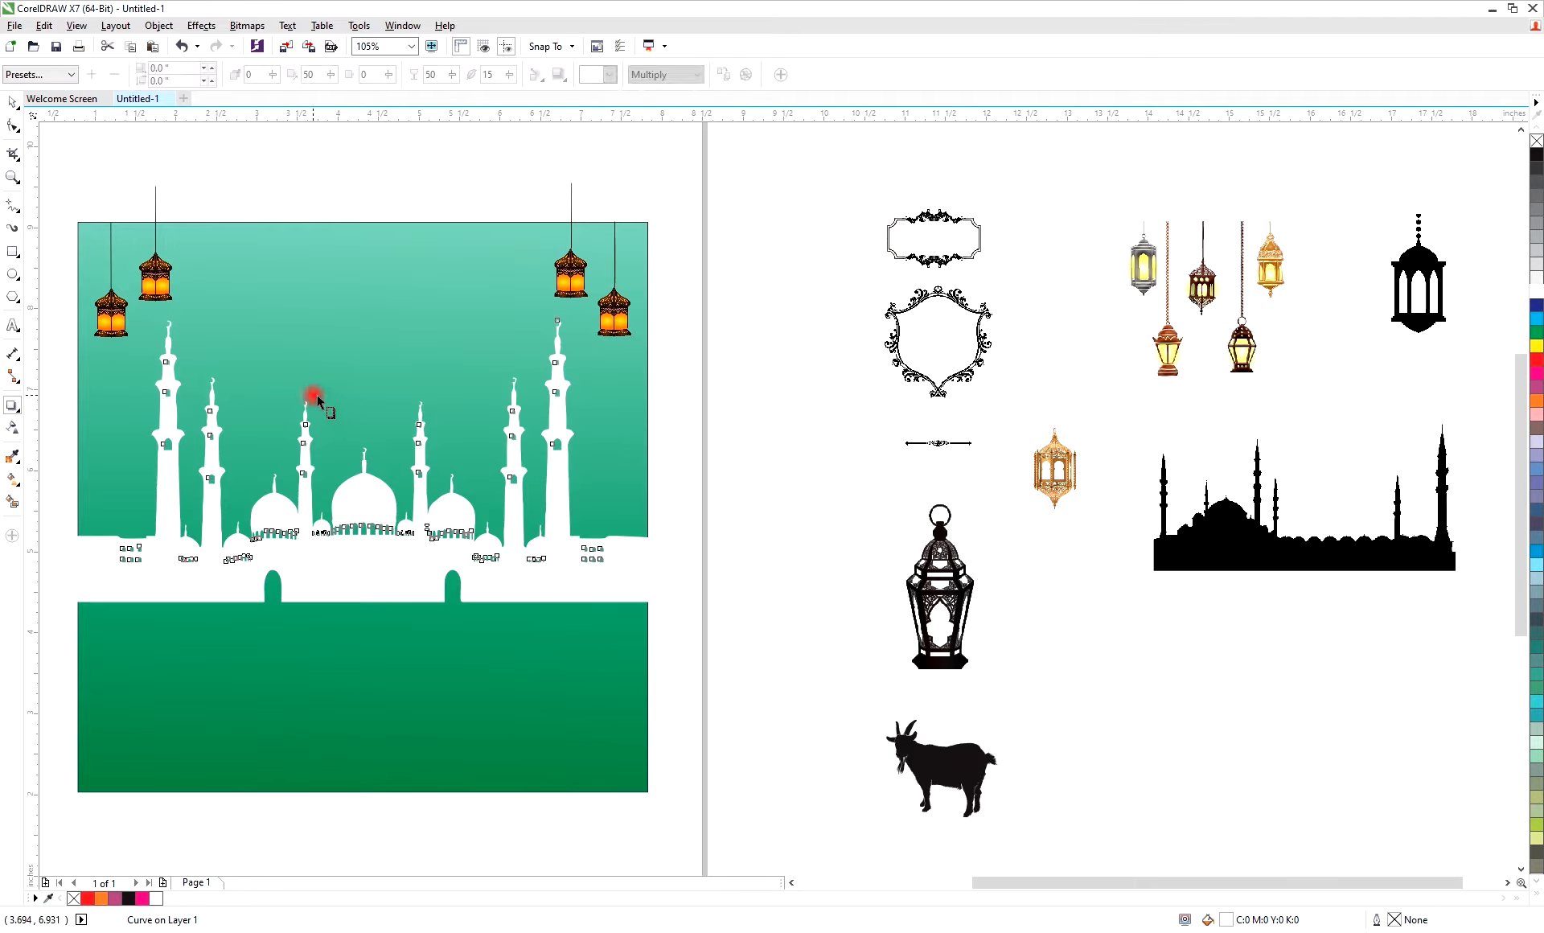
left_click_drag(296, 408, 461, 610)
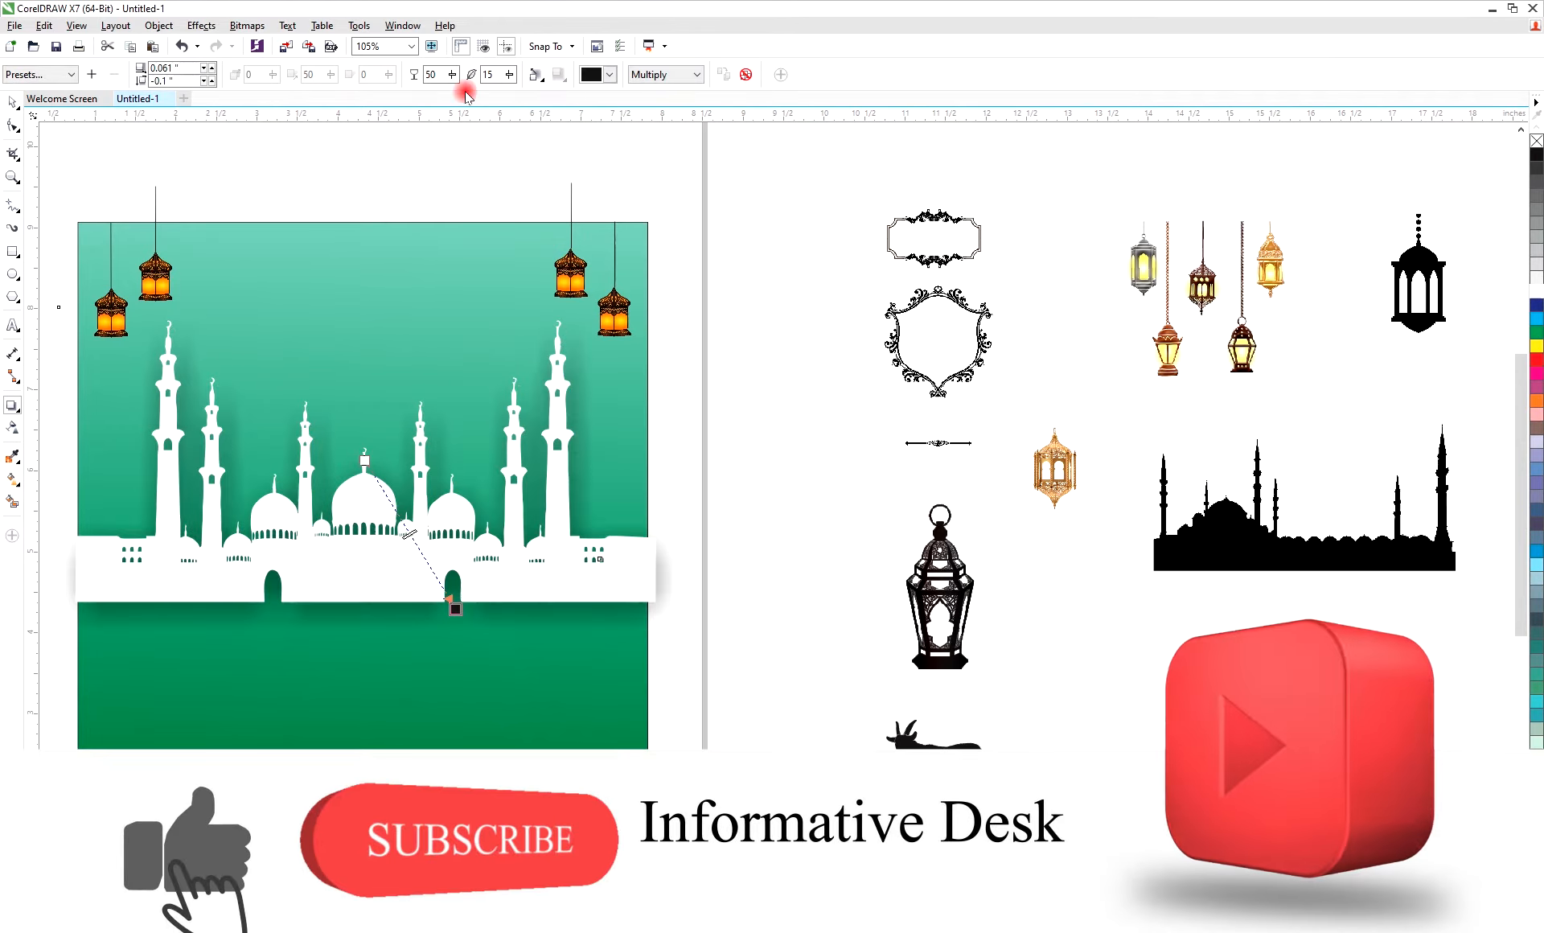
left_click_drag(494, 74, 415, 73)
type("10")
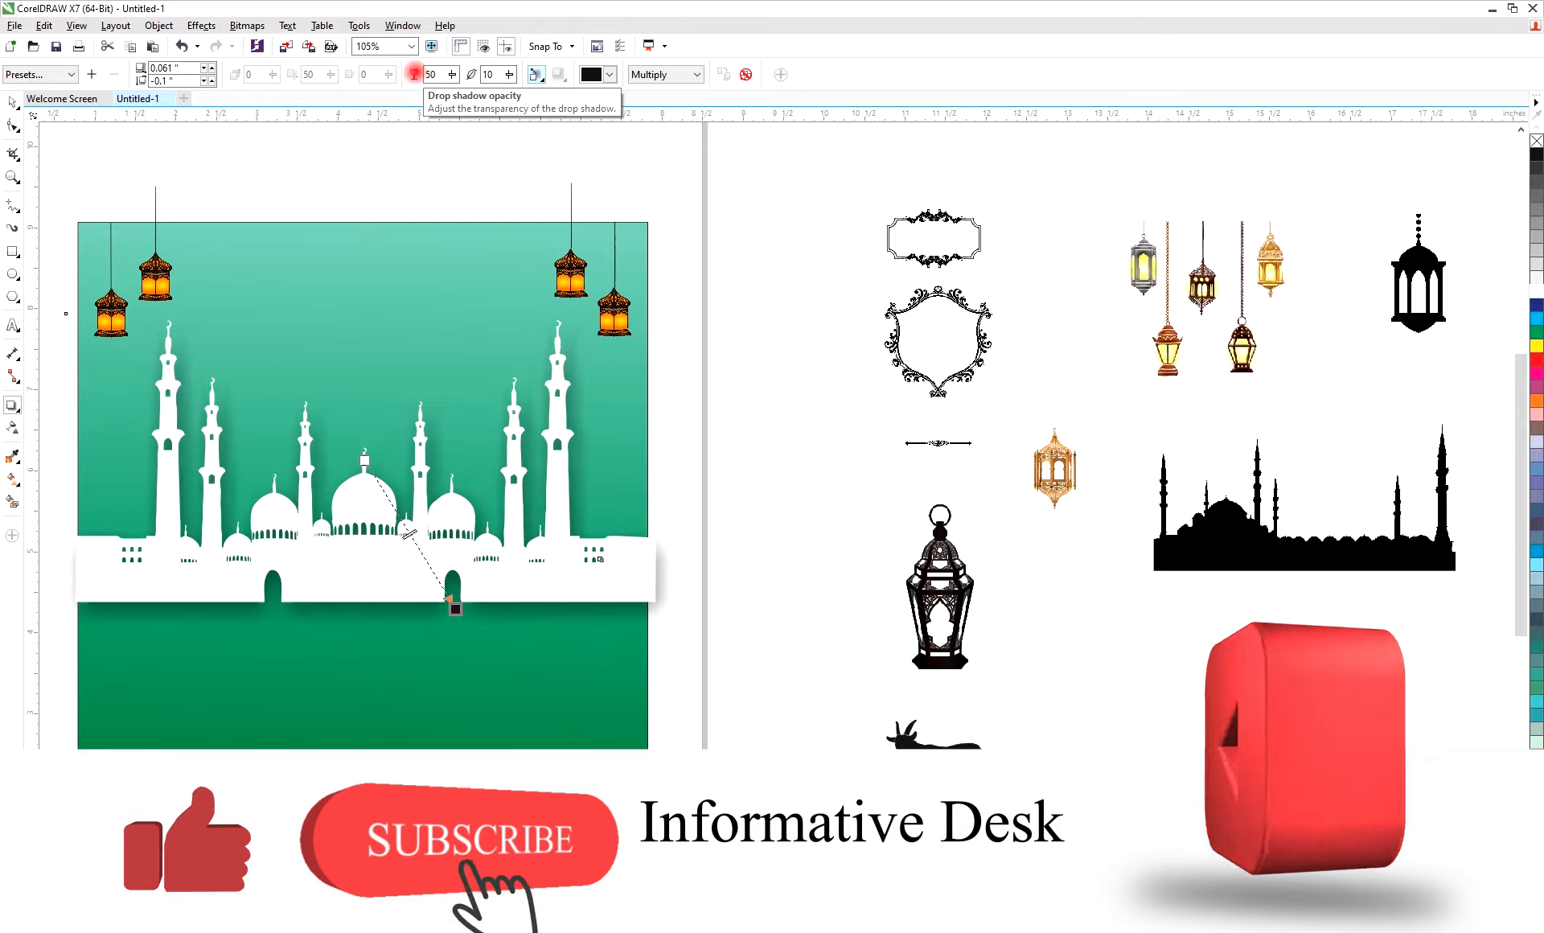
left_click_drag(453, 610, 440, 600)
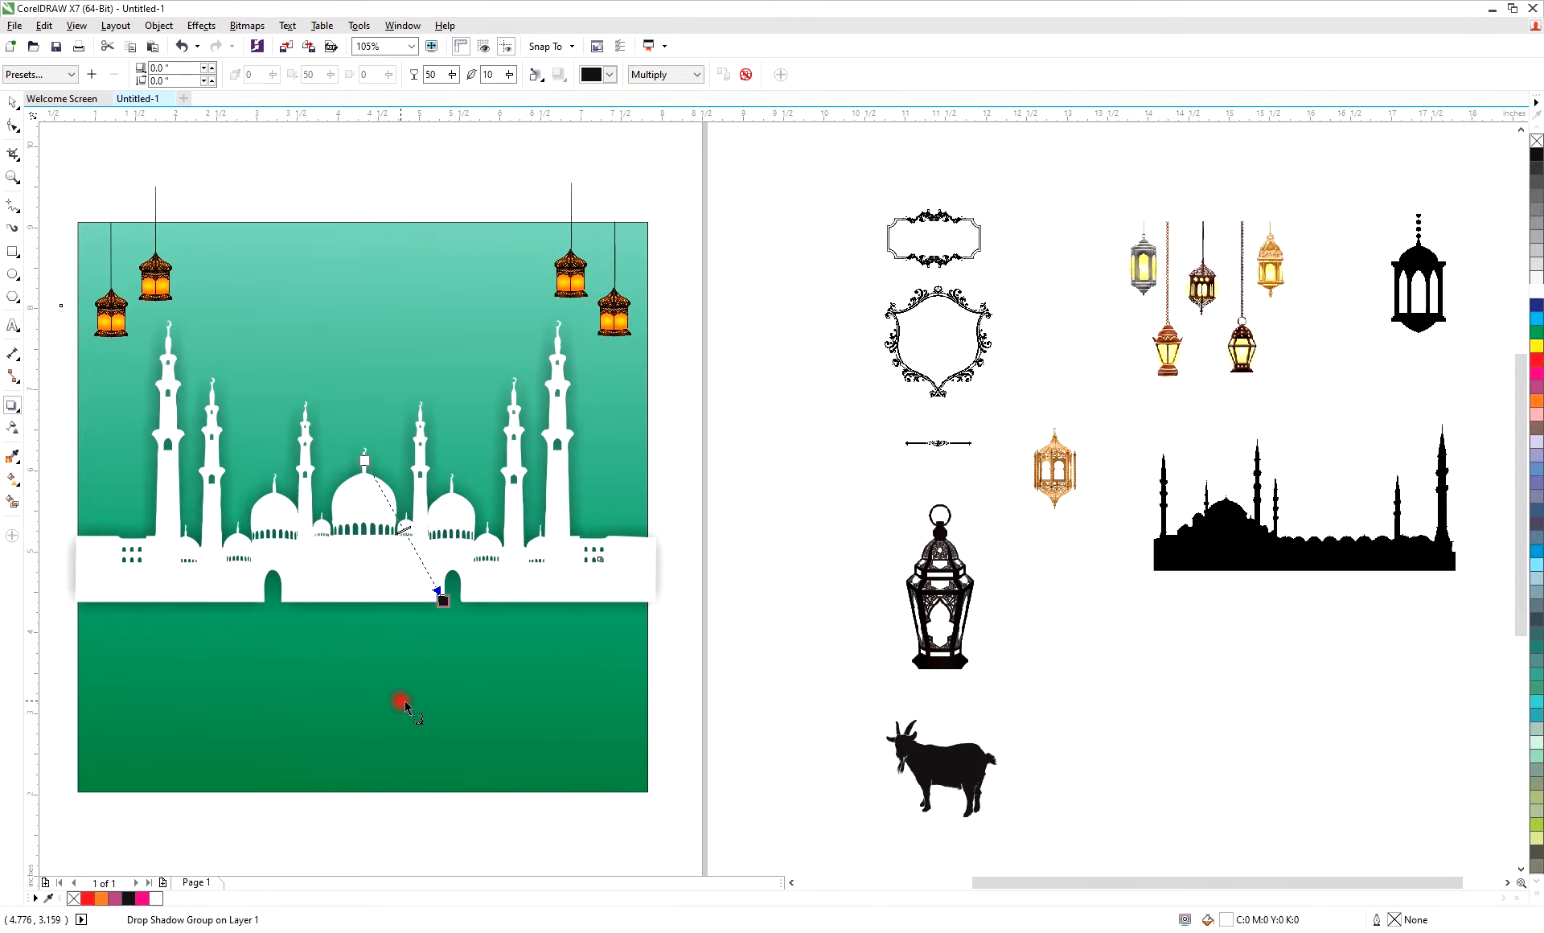
Undo the last shadow adjustment and mirror a copy of the mosque with its shadow vertically downward from its base
key("space")
left_click(373, 554)
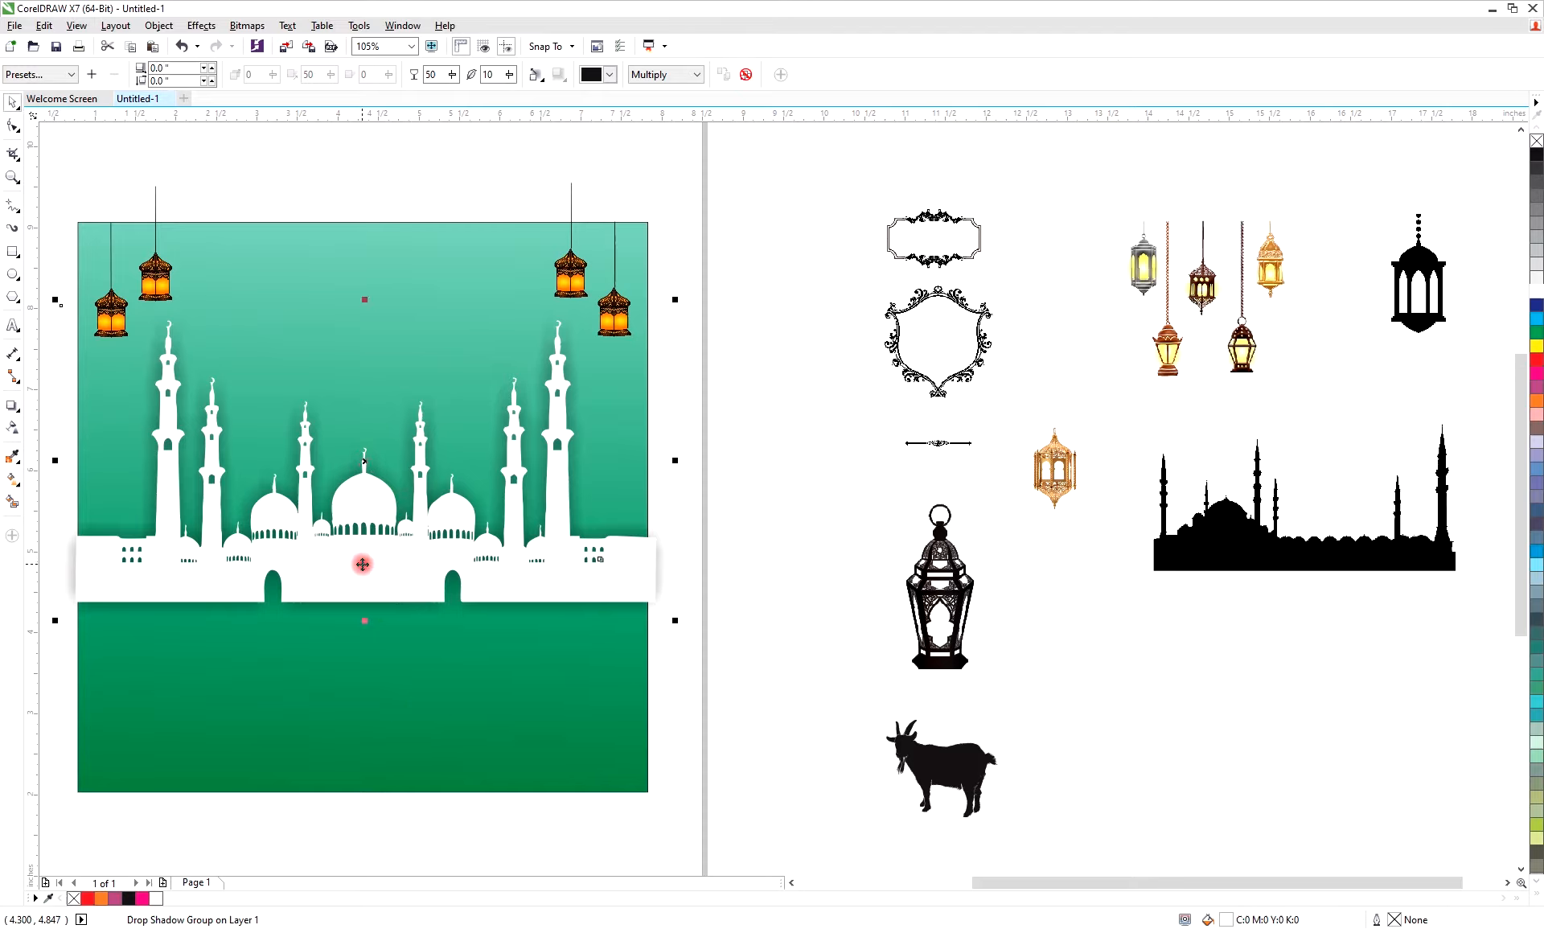
left_click(412, 582)
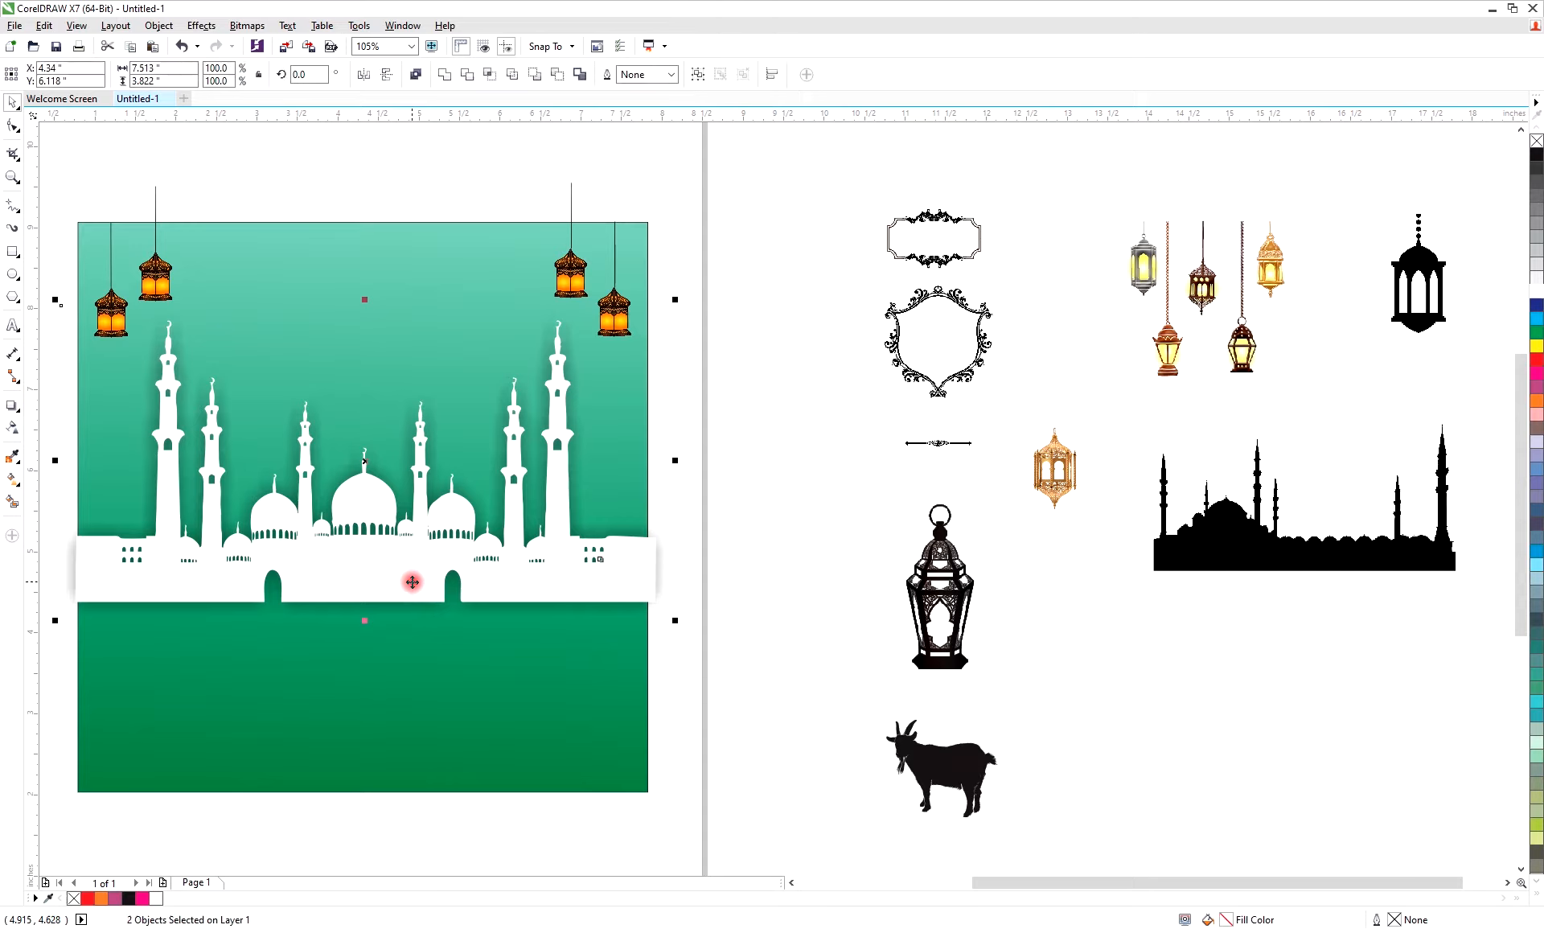
key("ctrl+z")
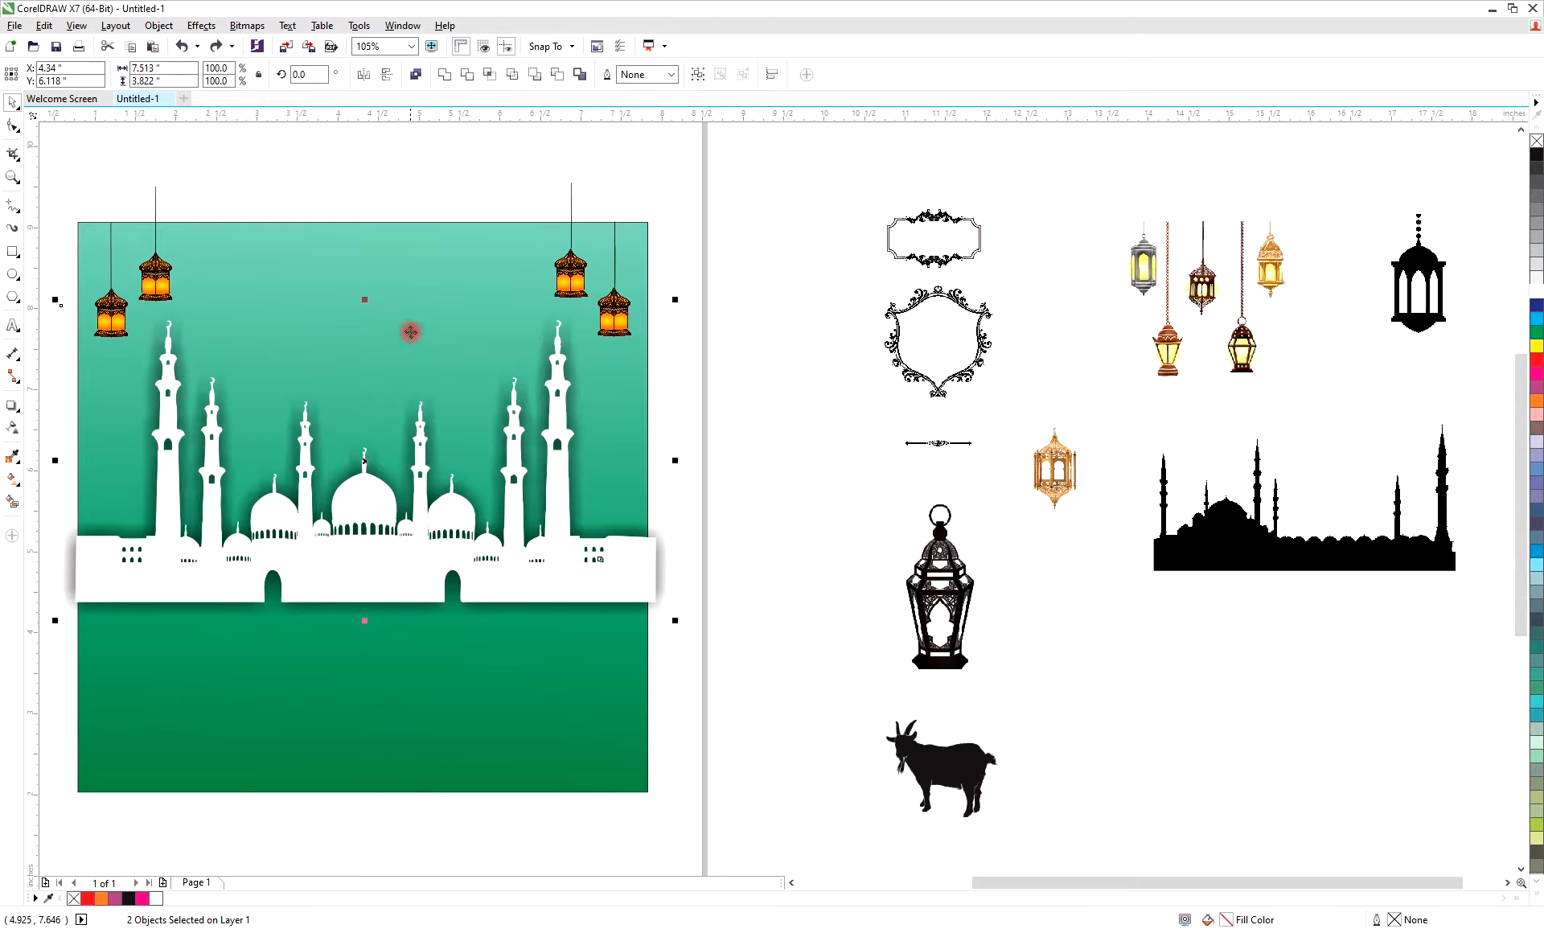
left_click_drag(364, 299, 404, 677)
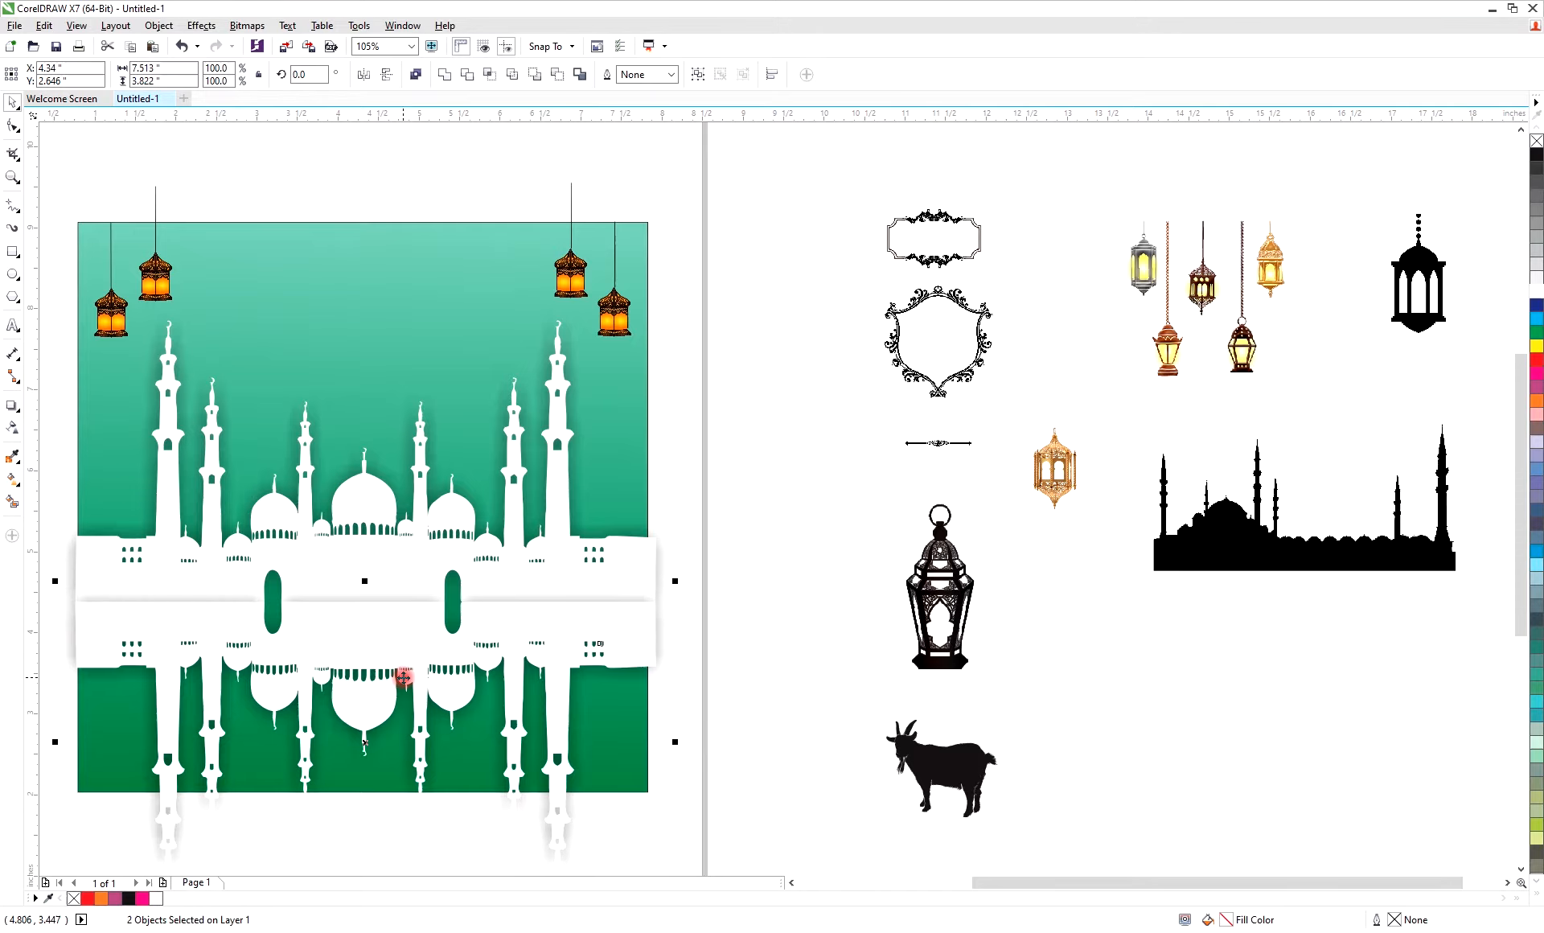
Apply a linear transparency at 90° to the mirrored mosque, fading it out downward like a reflection
left_click(11, 428)
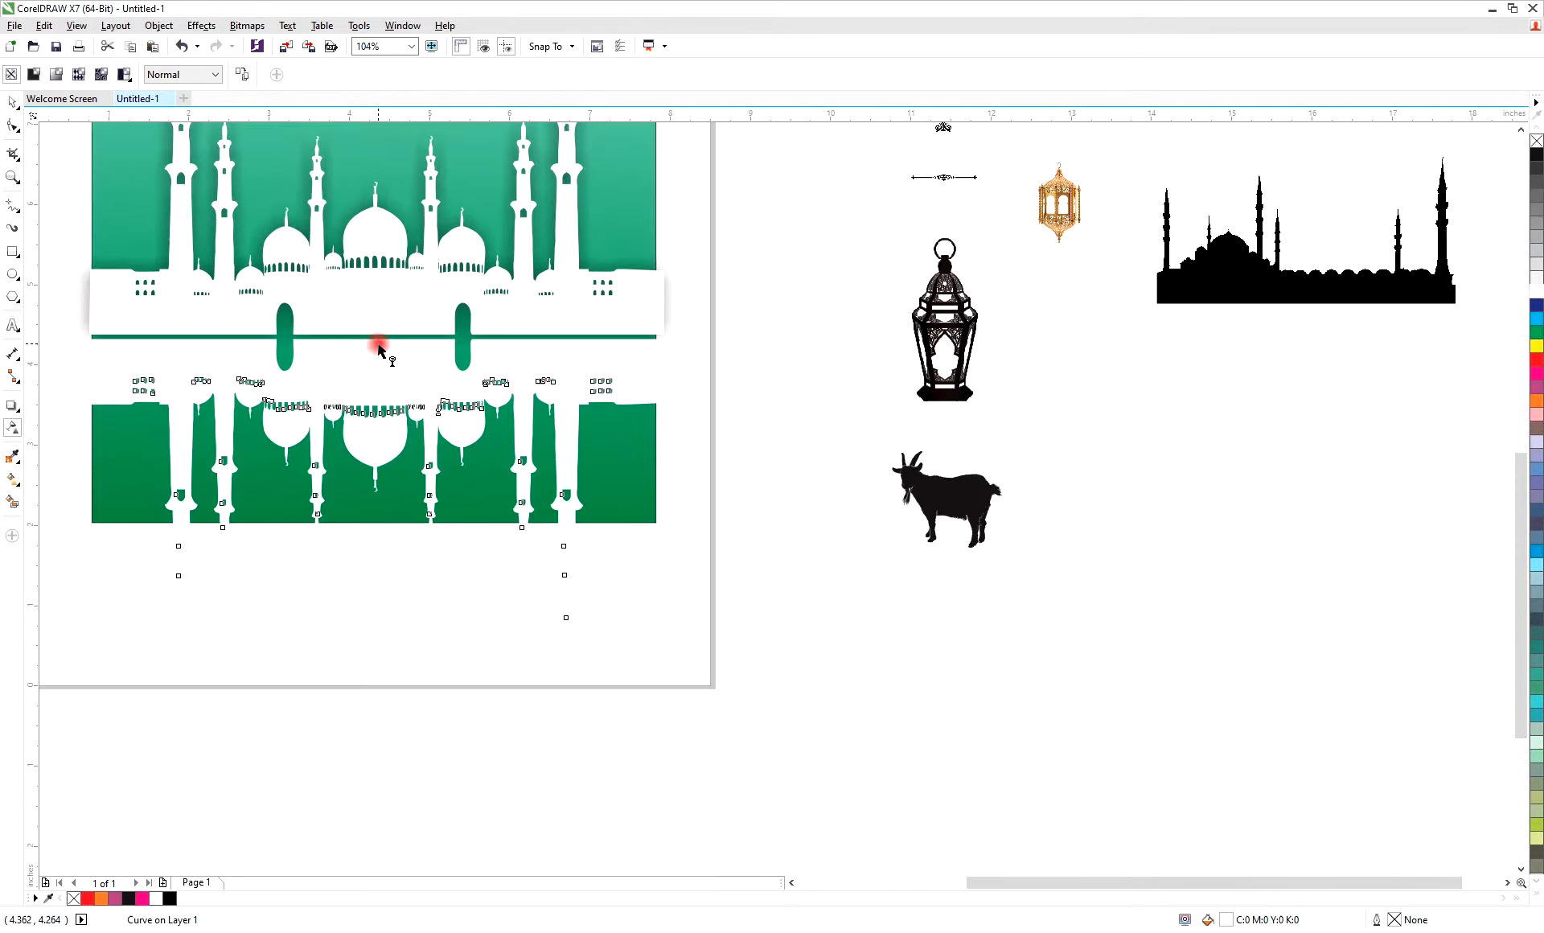
left_click_drag(375, 348, 375, 414)
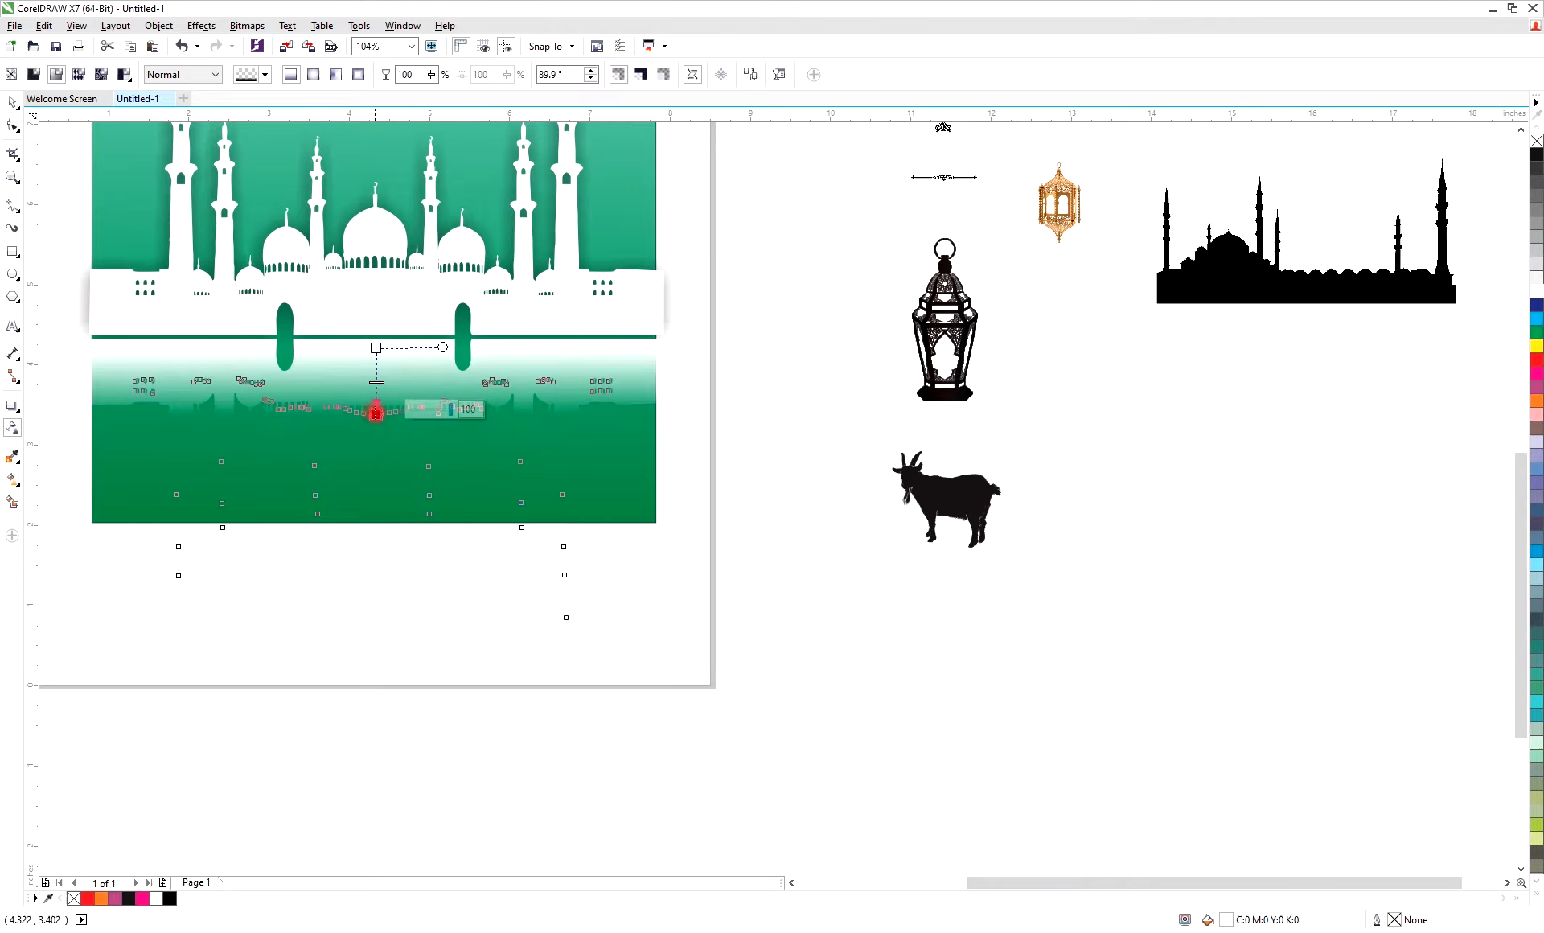
left_click_drag(375, 404, 377, 405)
left_click_drag(566, 74, 496, 75)
type("90")
left_click(390, 301)
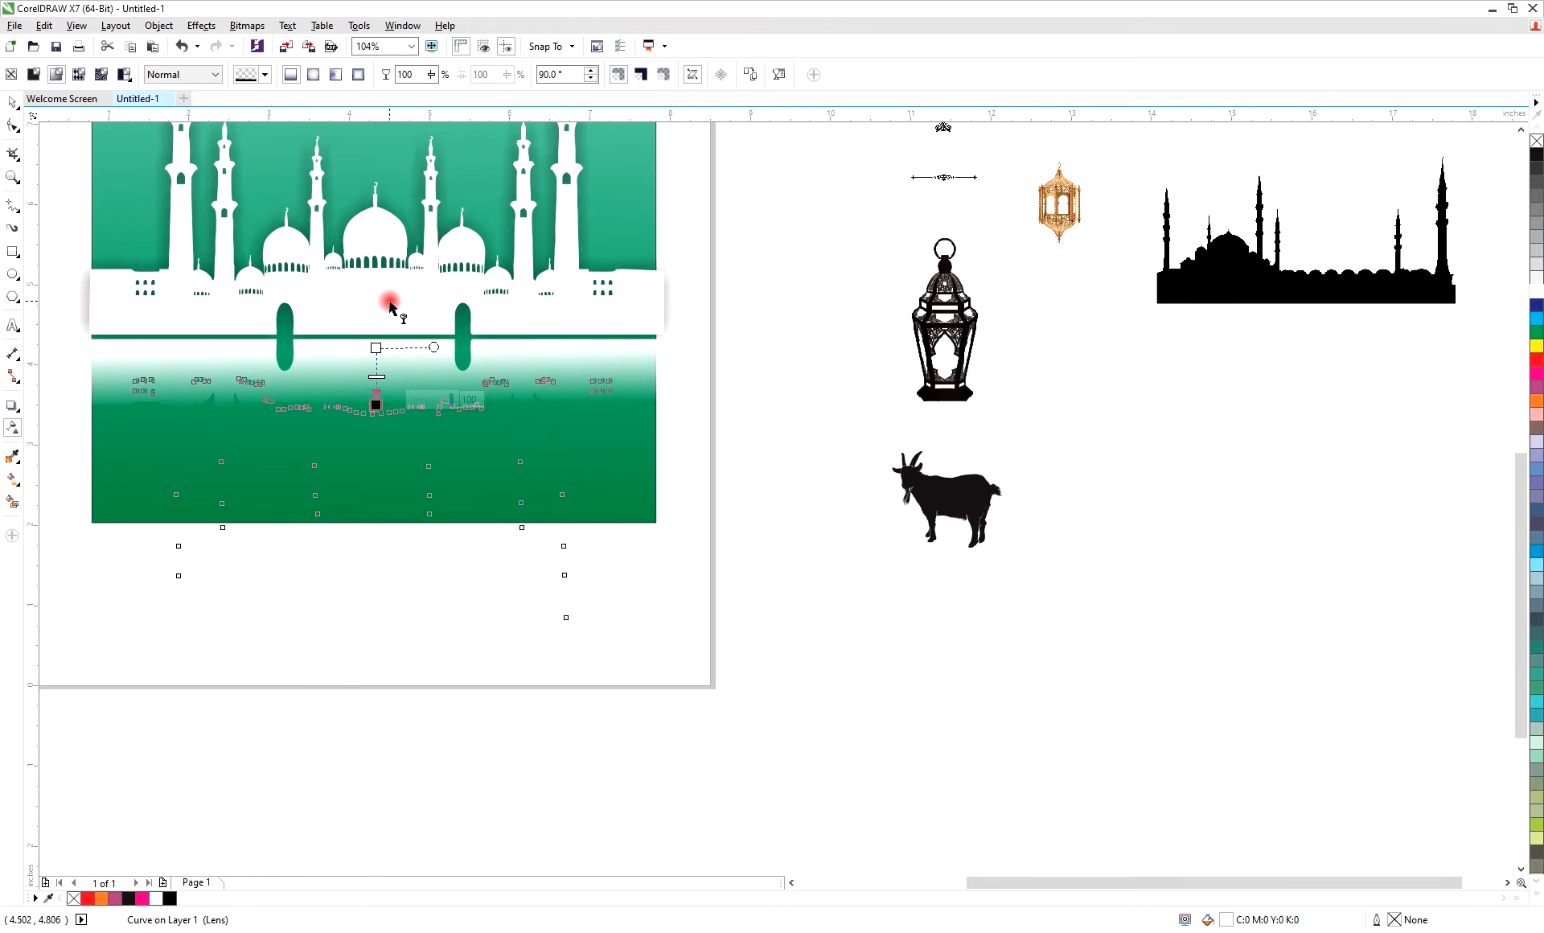
scroll(388, 302, "up", 3)
Change the top color of the background square's fountain fill to golden orange, C5 M20 Y85 K0
left_click(7, 97)
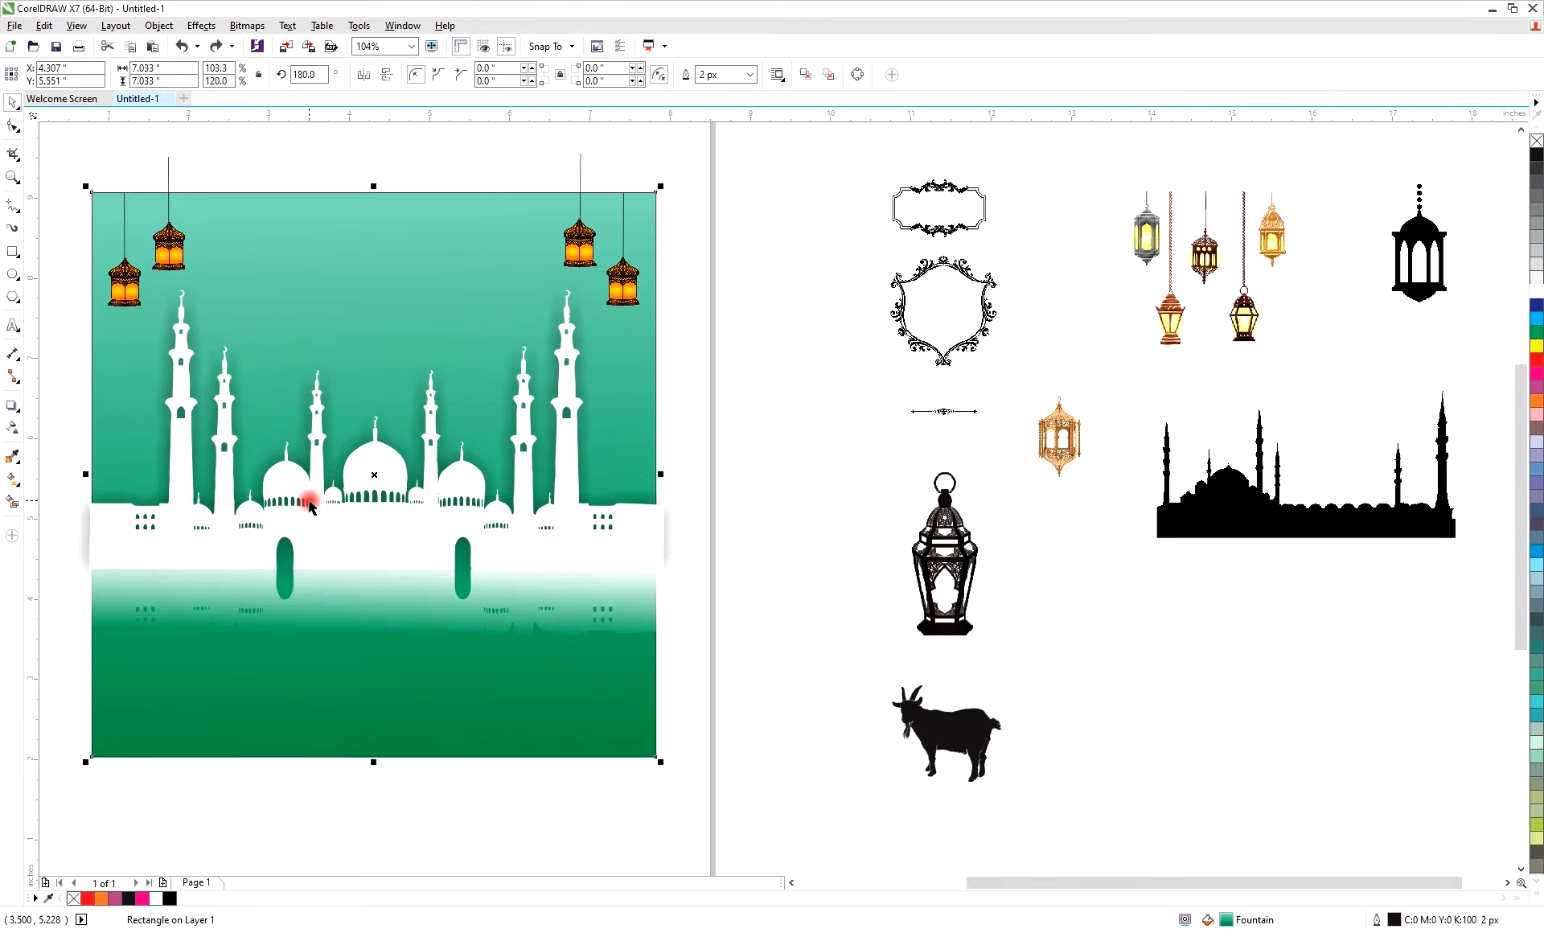
key("F11")
left_click(699, 515)
left_click(517, 567)
left_click(601, 717)
left_click(558, 645)
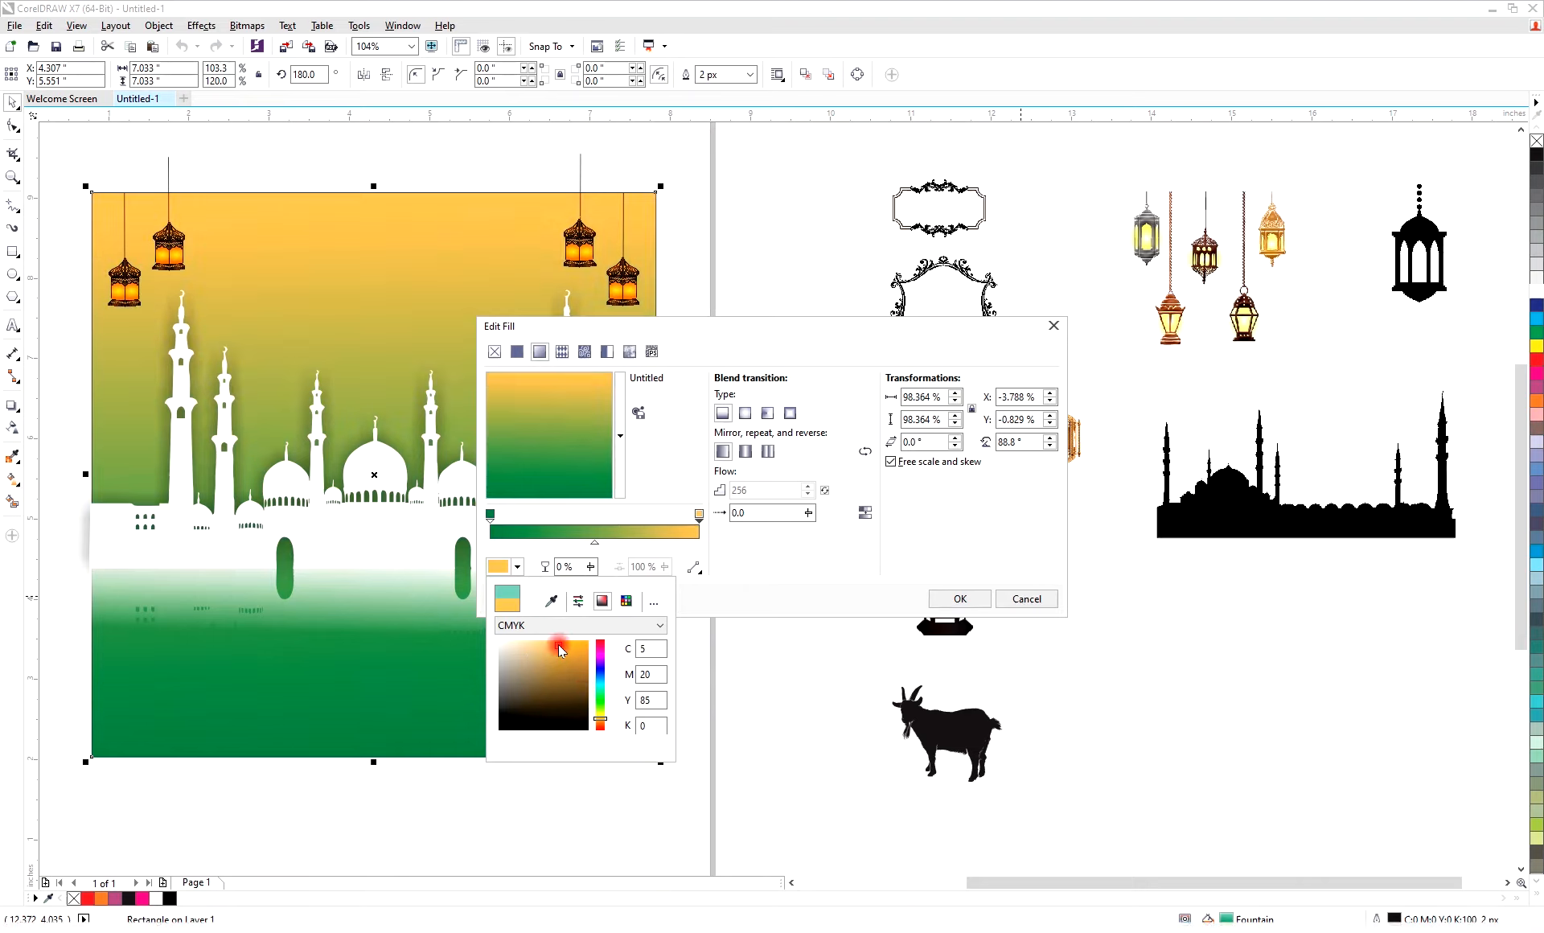
Change the bottom color of the square's fountain fill to dark reddish brown and flip the square vertically
left_click(491, 514)
left_click(516, 567)
left_click_drag(600, 711, 600, 726)
left_click(481, 512)
key("Return")
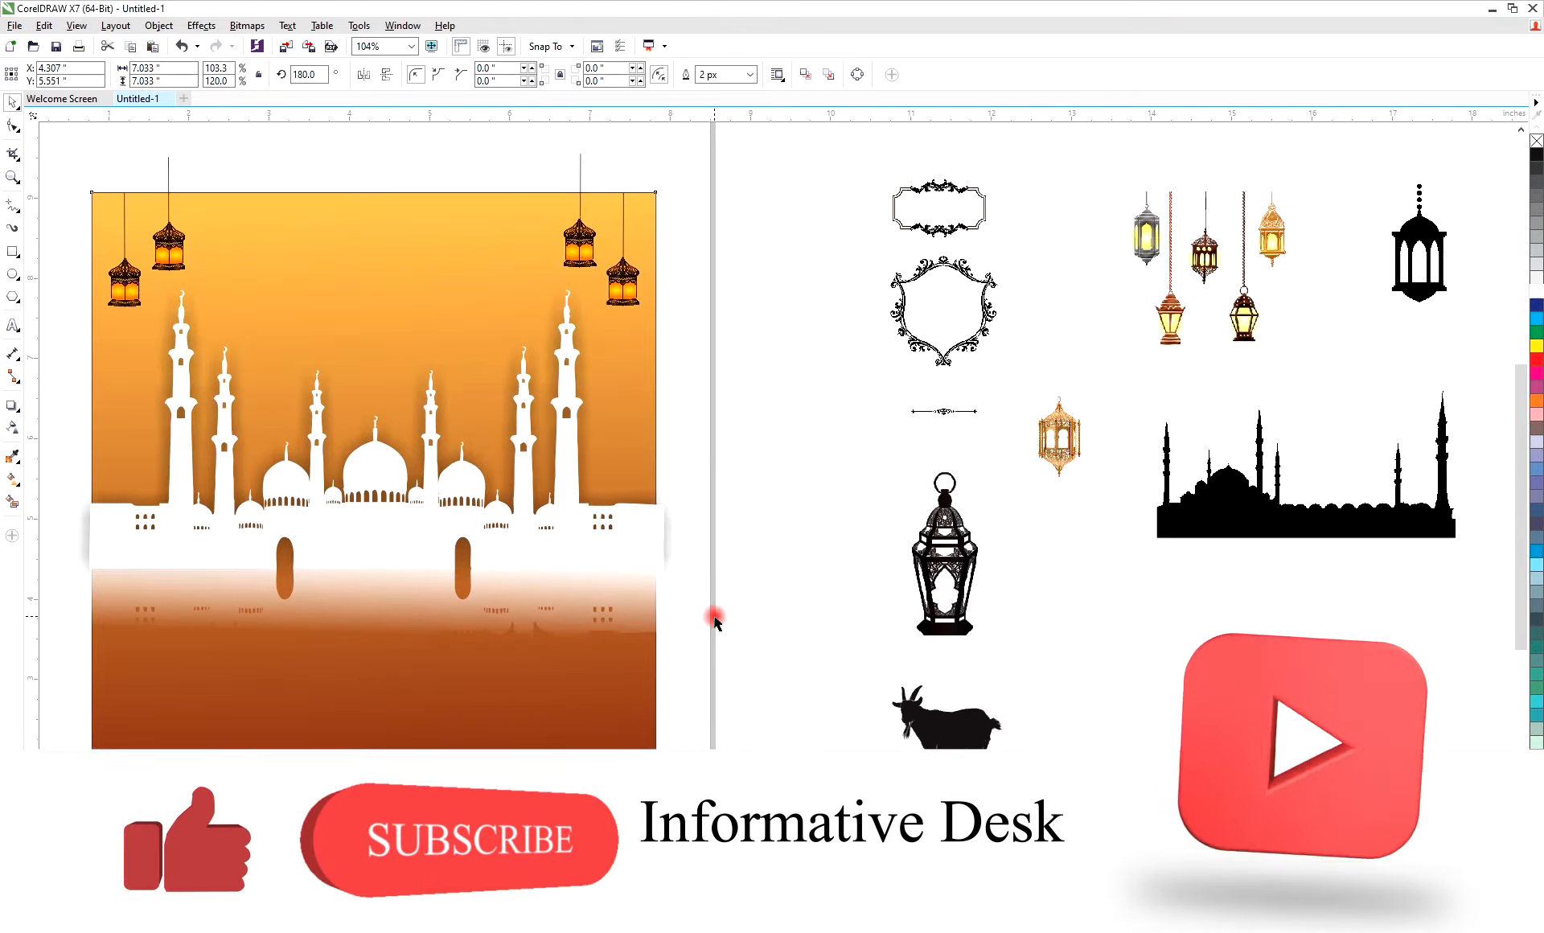
left_click(386, 75)
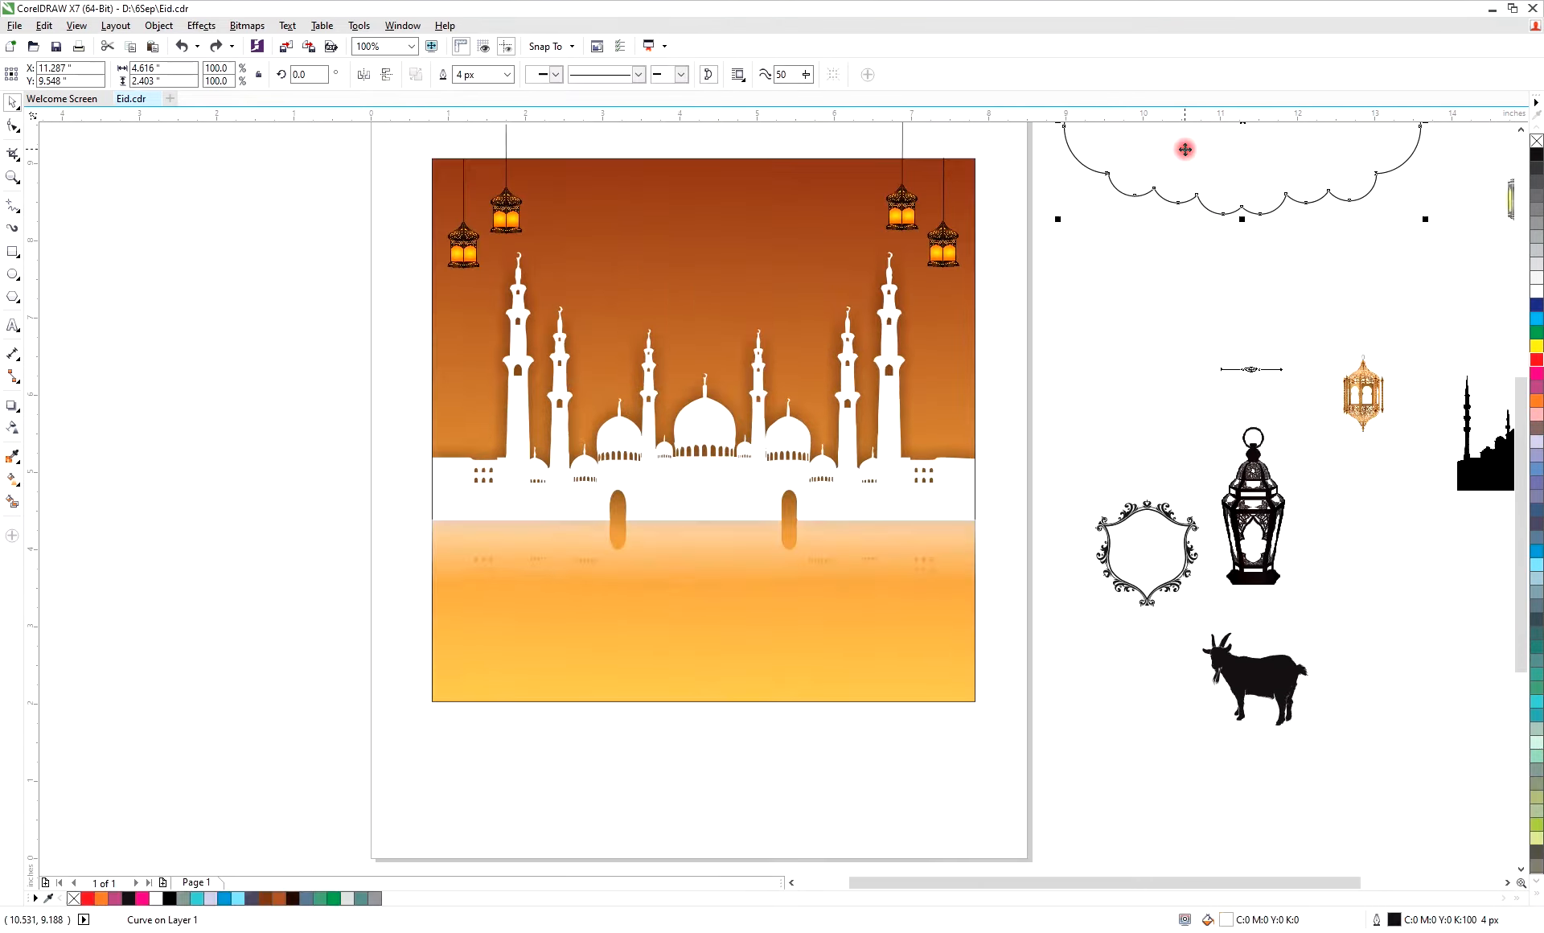
Place the cloud-shaped frame on the poster's lower half, center it horizontally on the square, and fill it brown, C37 M71 Y100 K38
left_click_drag(1186, 148, 634, 581)
left_click(453, 662, "shift")
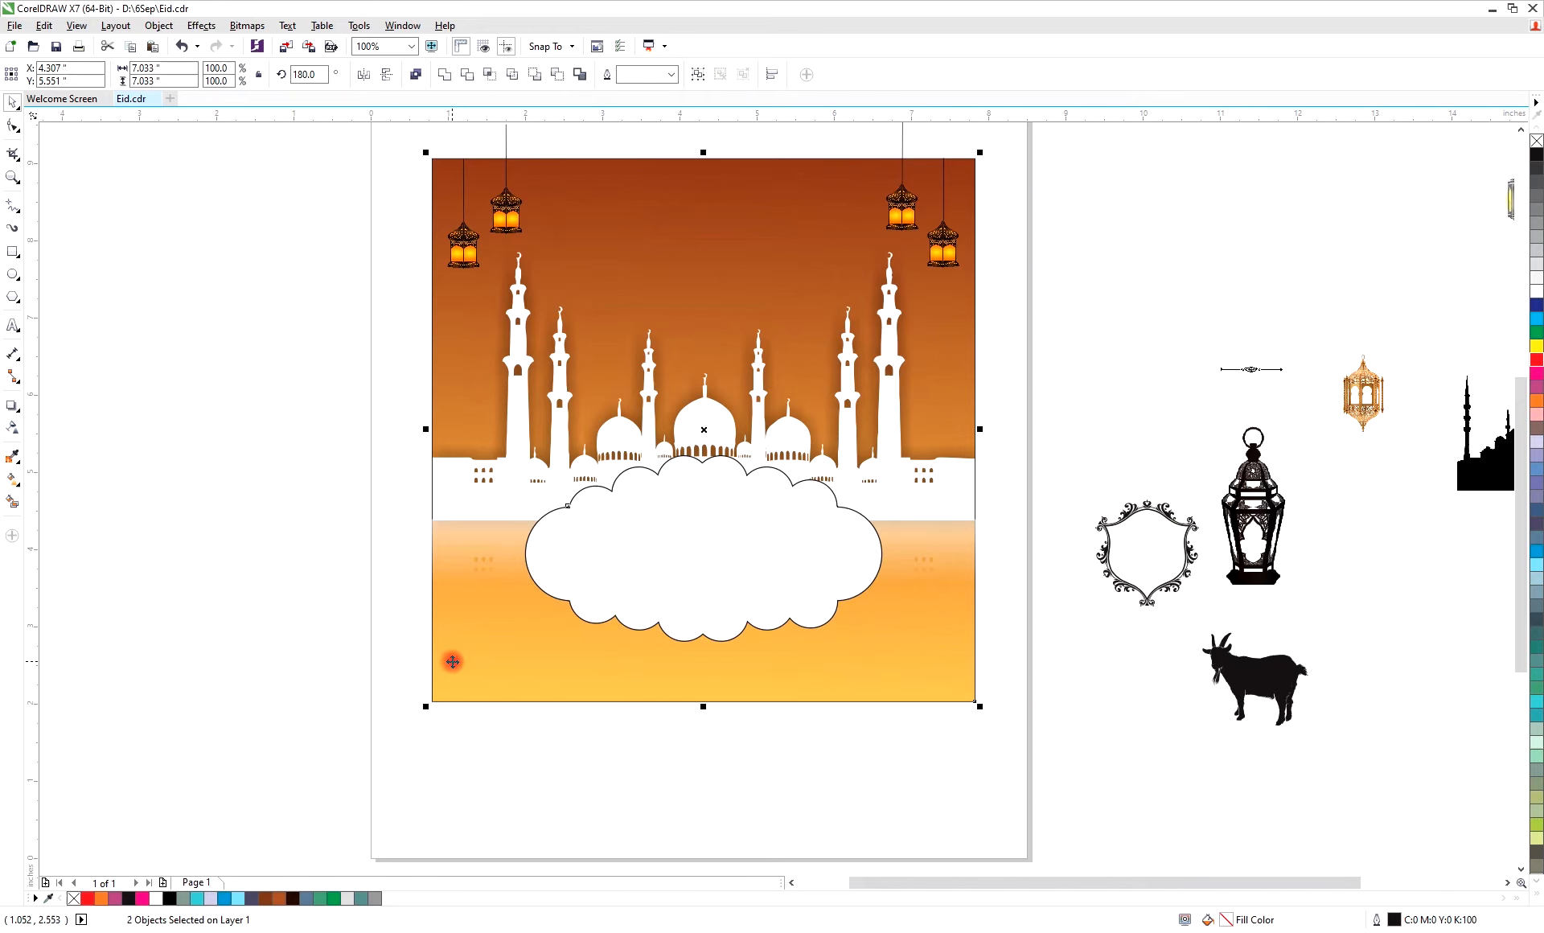
left_click(707, 587)
left_click(296, 895)
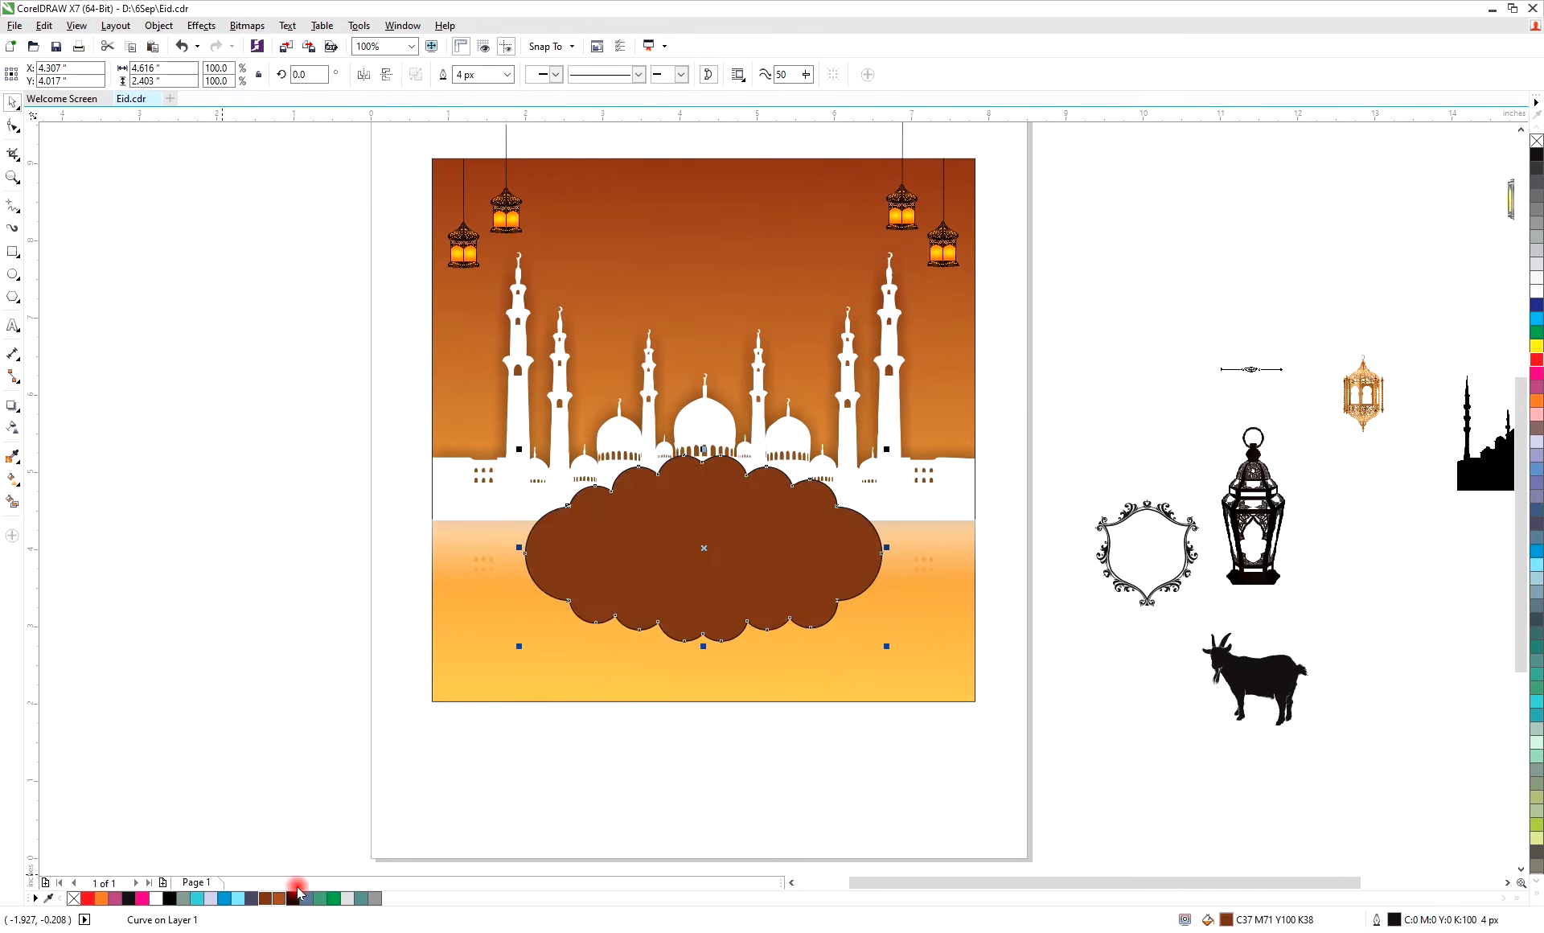
Give the cloud an elliptical fountain fill with a bright orange center fading to brown at the edges
key("g")
left_click(56, 74)
left_click(224, 74)
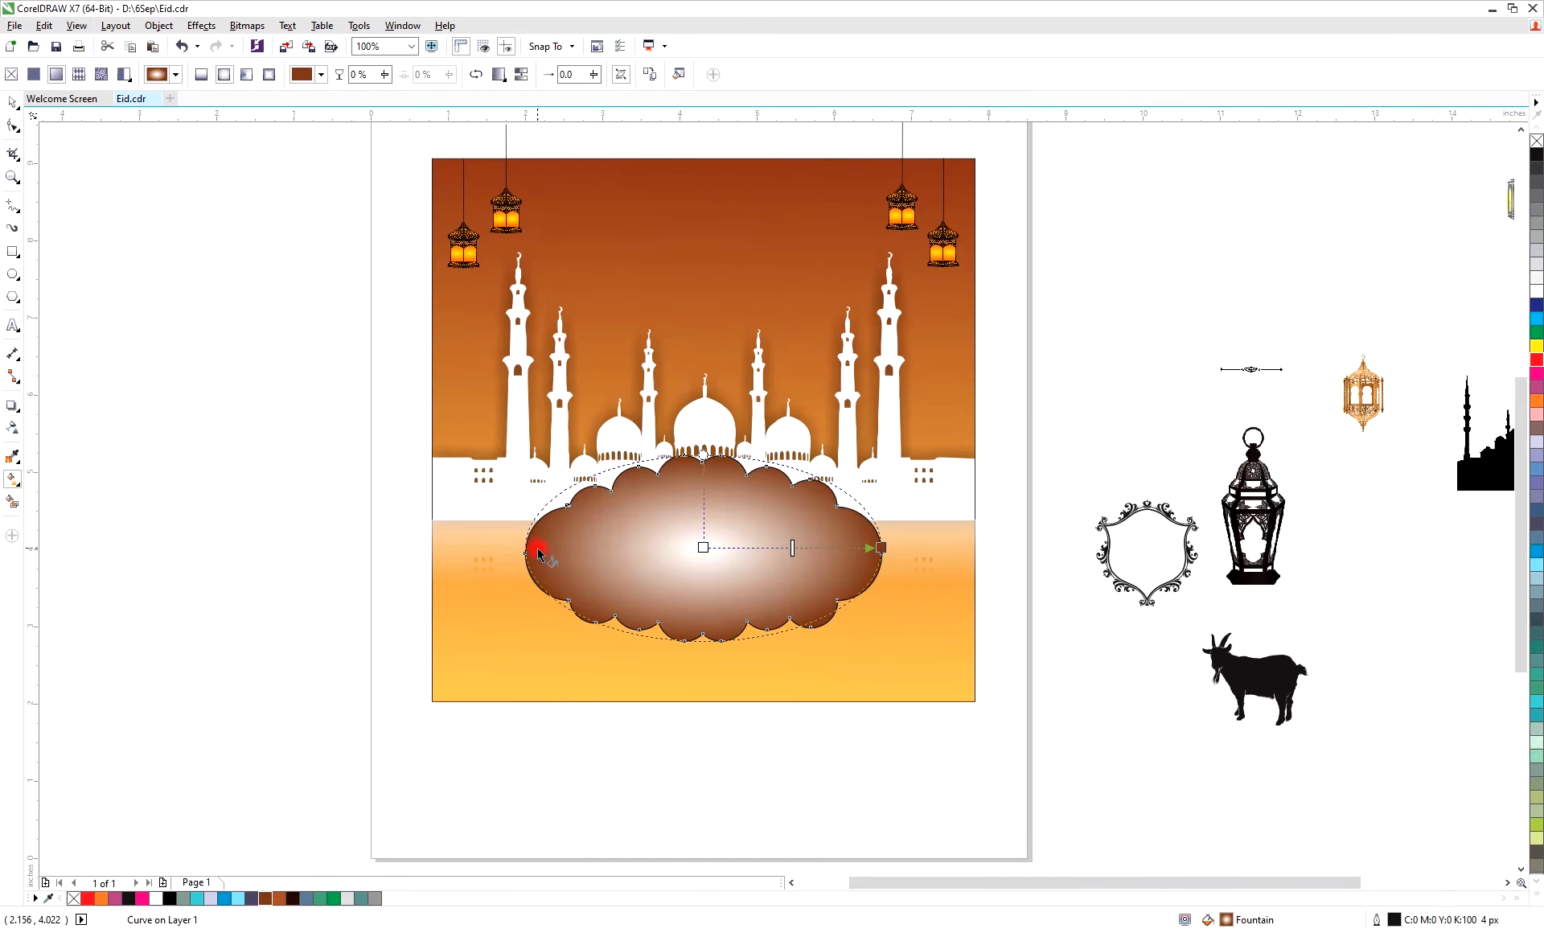
left_click(703, 548)
left_click(675, 572)
left_click(715, 657)
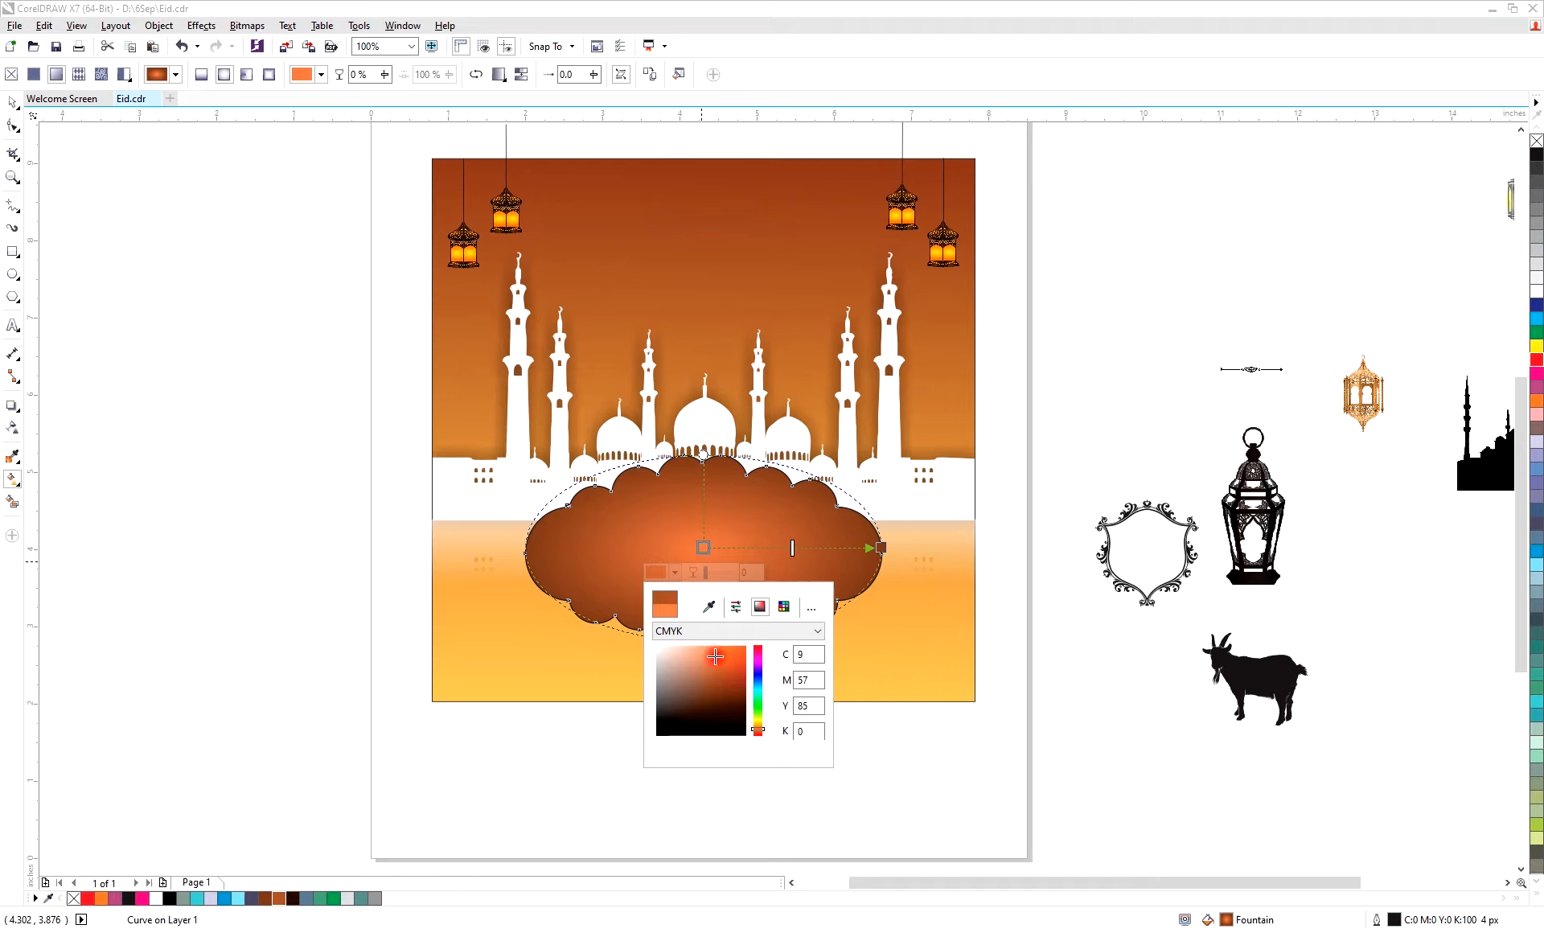
left_click(718, 700)
left_click(680, 631)
left_click(641, 762)
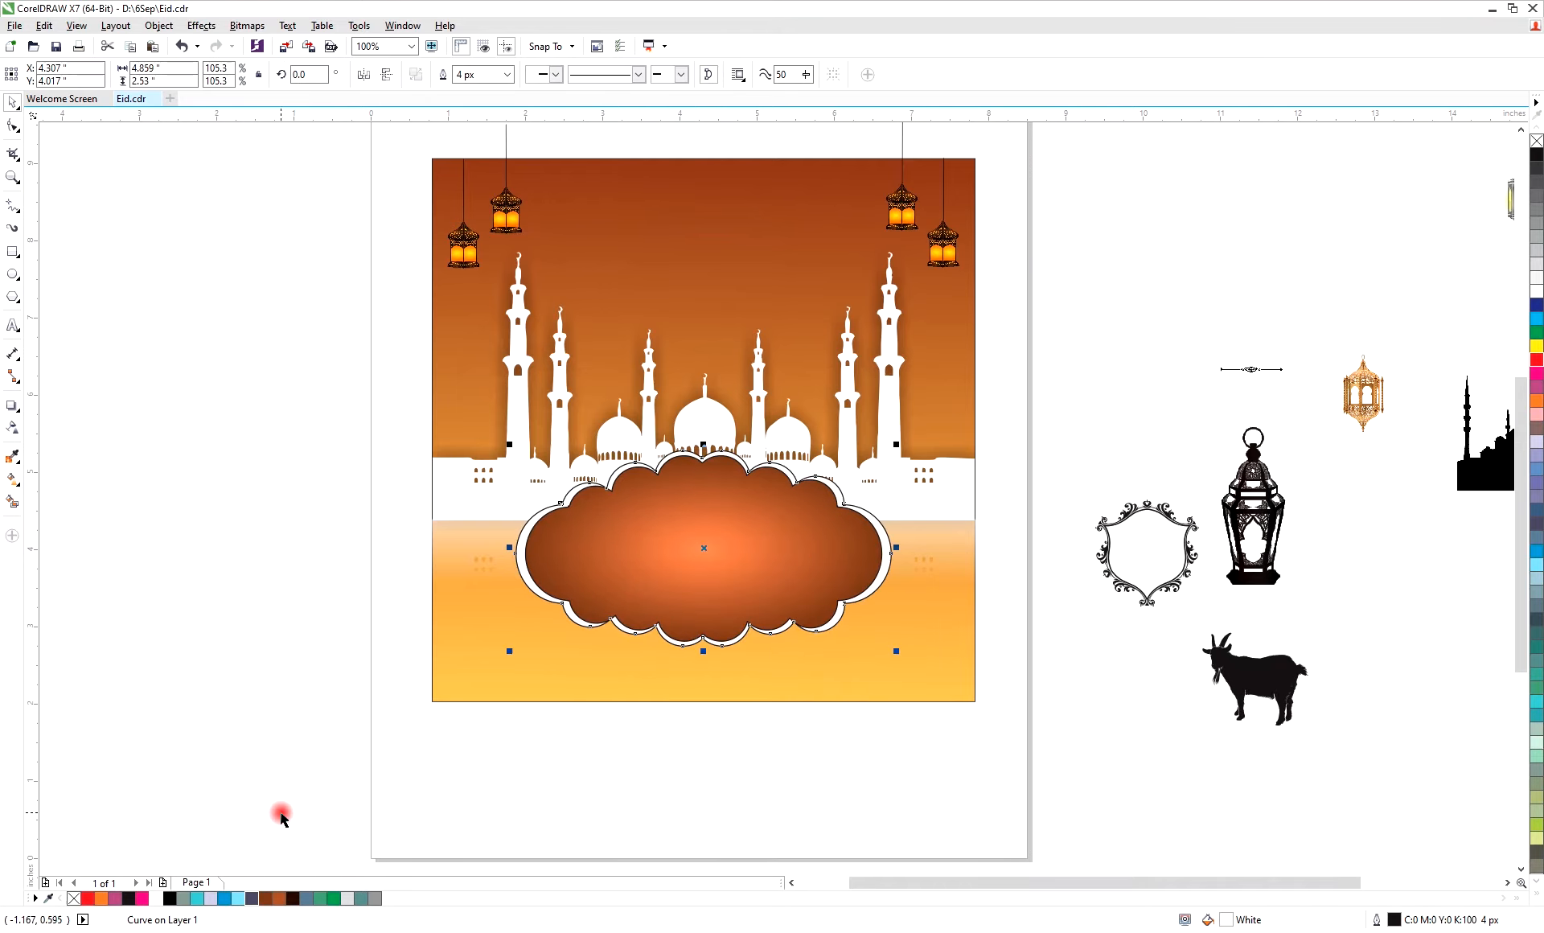
Remove the outline of the enlarged cloud behind and color its elliptical fountain fill from yellow to pink
right_click(74, 899)
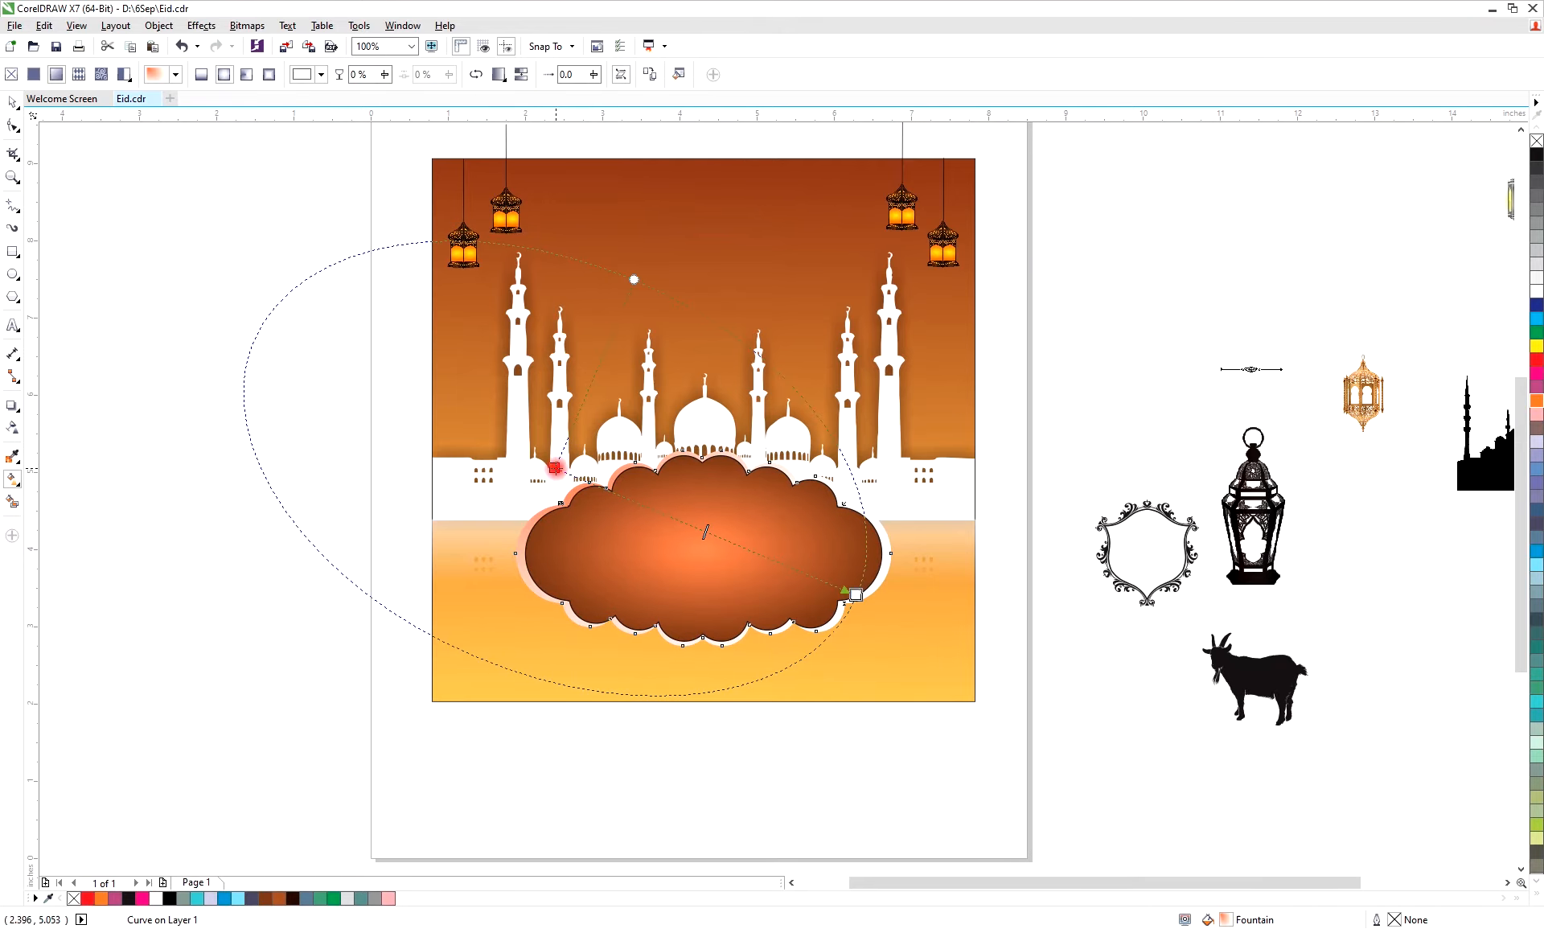
left_click(554, 467)
left_click(402, 898)
left_click(856, 595)
left_click(802, 618)
left_click(824, 710)
left_click(825, 700)
left_click(803, 619)
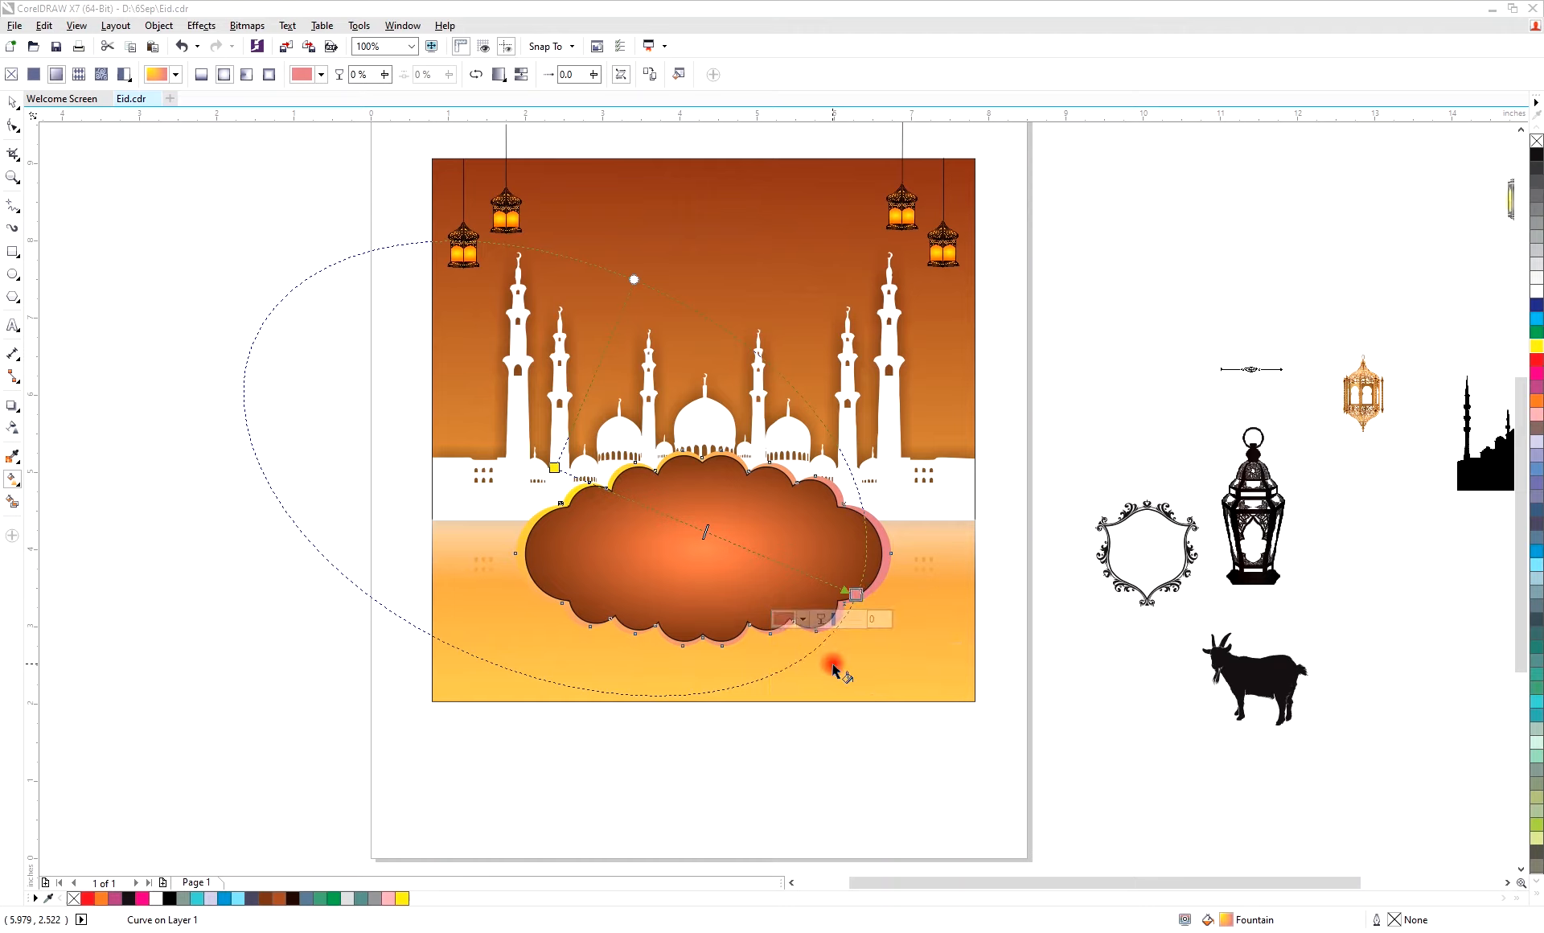
Switch the backing cloud's fountain fill to linear and shorten its gradient into repeating diagonal yellow and pink bands
left_click(202, 76)
left_click_drag(251, 341, 610, 490)
left_click_drag(856, 595, 781, 579)
left_click_drag(610, 490, 694, 547)
left_click_drag(781, 579, 818, 590)
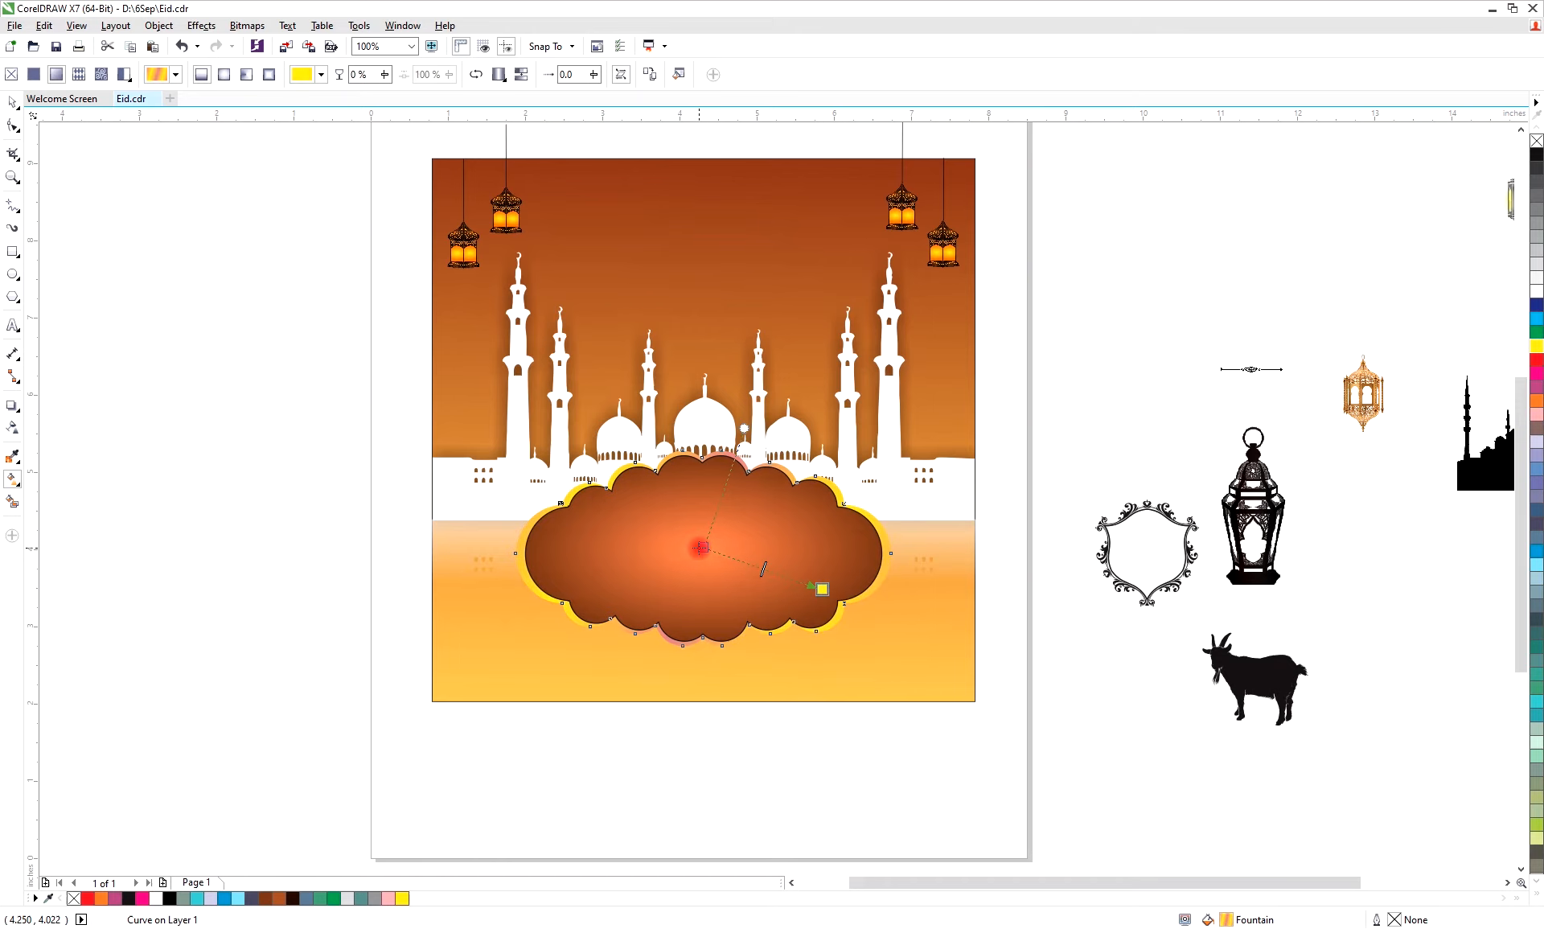
left_click_drag(700, 548, 780, 579)
Copy the front cloud to the empty area beside the page and remove the outline of the original cloud
left_click_drag(370, 647, 425, 709)
key("ctrl+z")
left_click_drag(326, 607, 1153, 682)
right_click(1152, 682)
key("Tab")
right_click(73, 899)
scroll(331, 520, "up", 5)
scroll(330, 520, "down", 5)
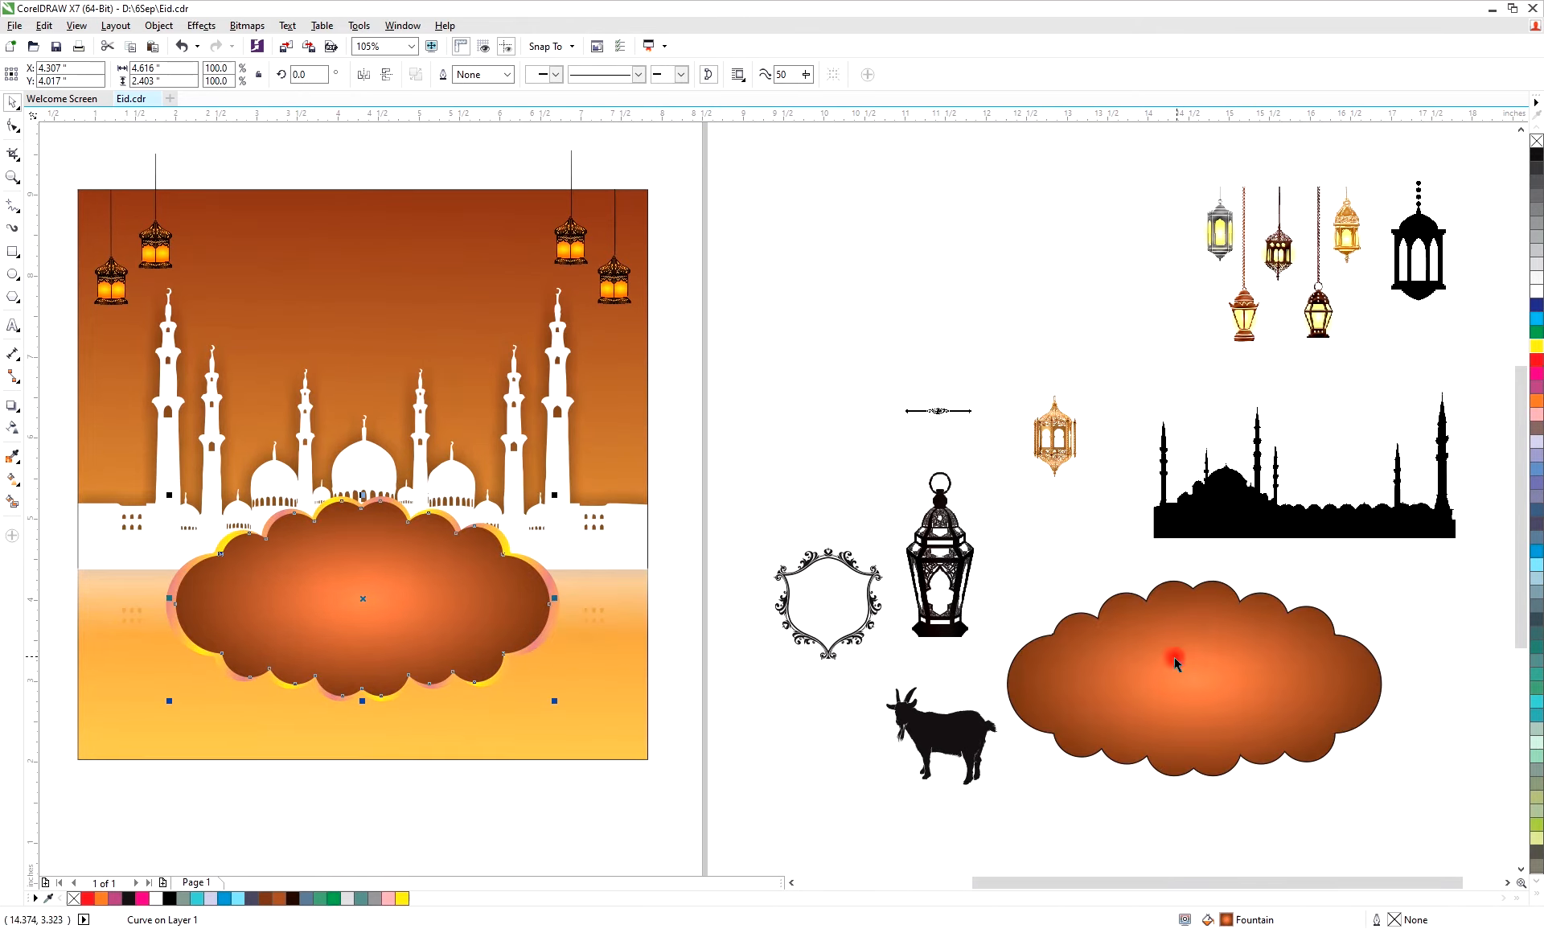
Clear the copied cloud's fill and give it a preset glow shadow with a feather of 5
left_click(1183, 654)
left_click(12, 405)
left_click(40, 74)
left_click(74, 202)
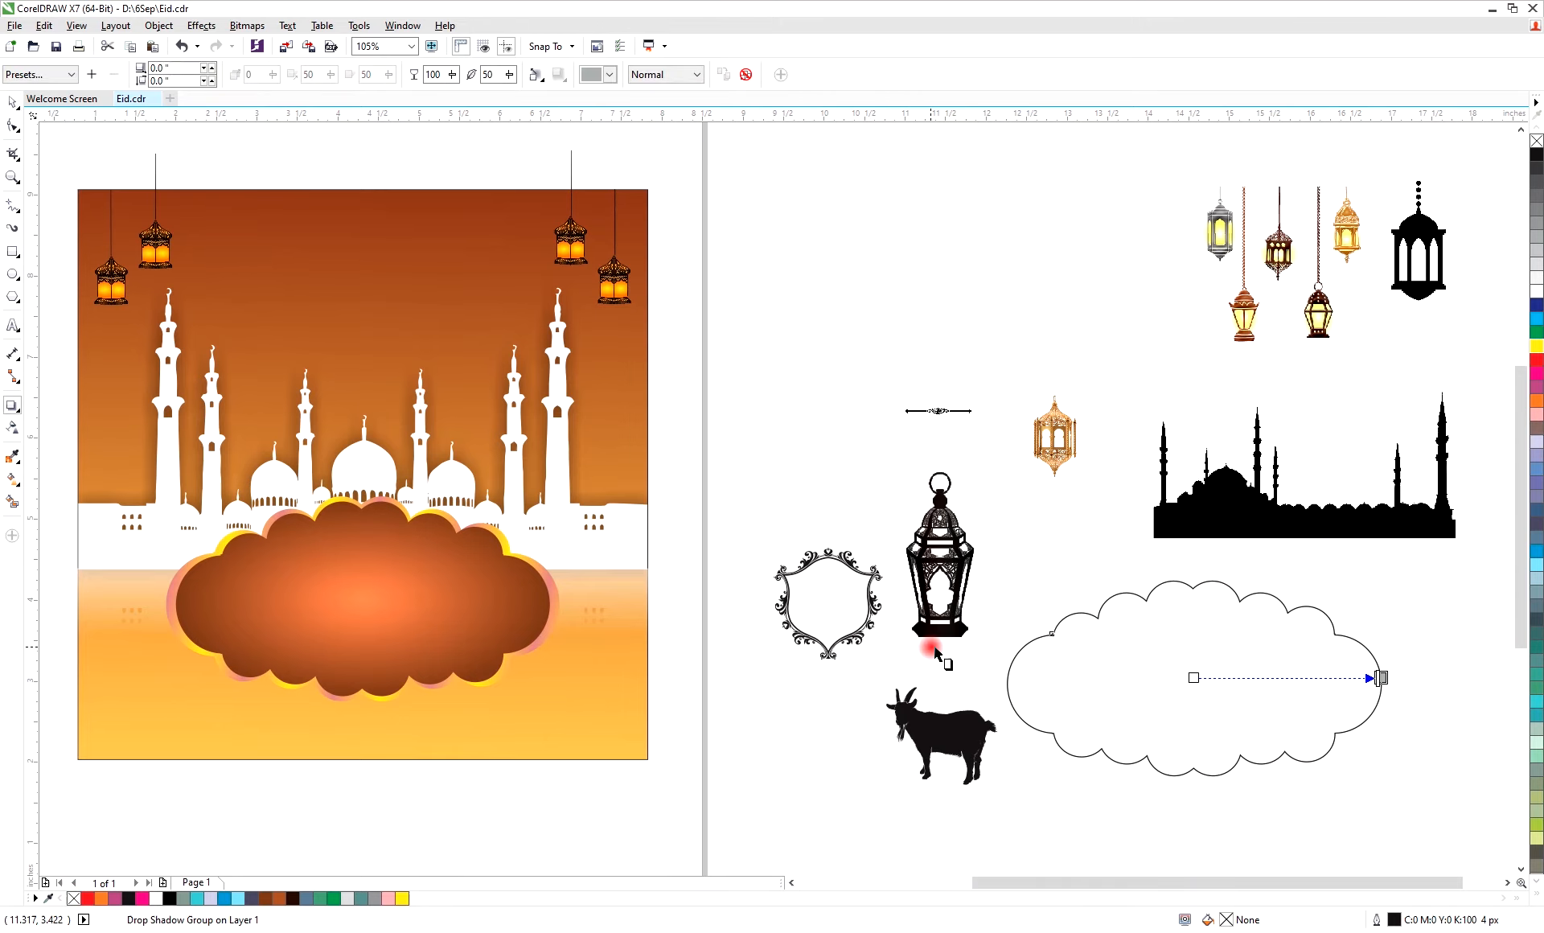
left_click(537, 74)
left_click(506, 74)
mouse_move(508, 94)
left_mouse_down()
mouse_move(478, 94)
mouse_move(499, 94)
left_mouse_up()
left_click_drag(499, 74, 458, 74)
type("5")
key("Return")
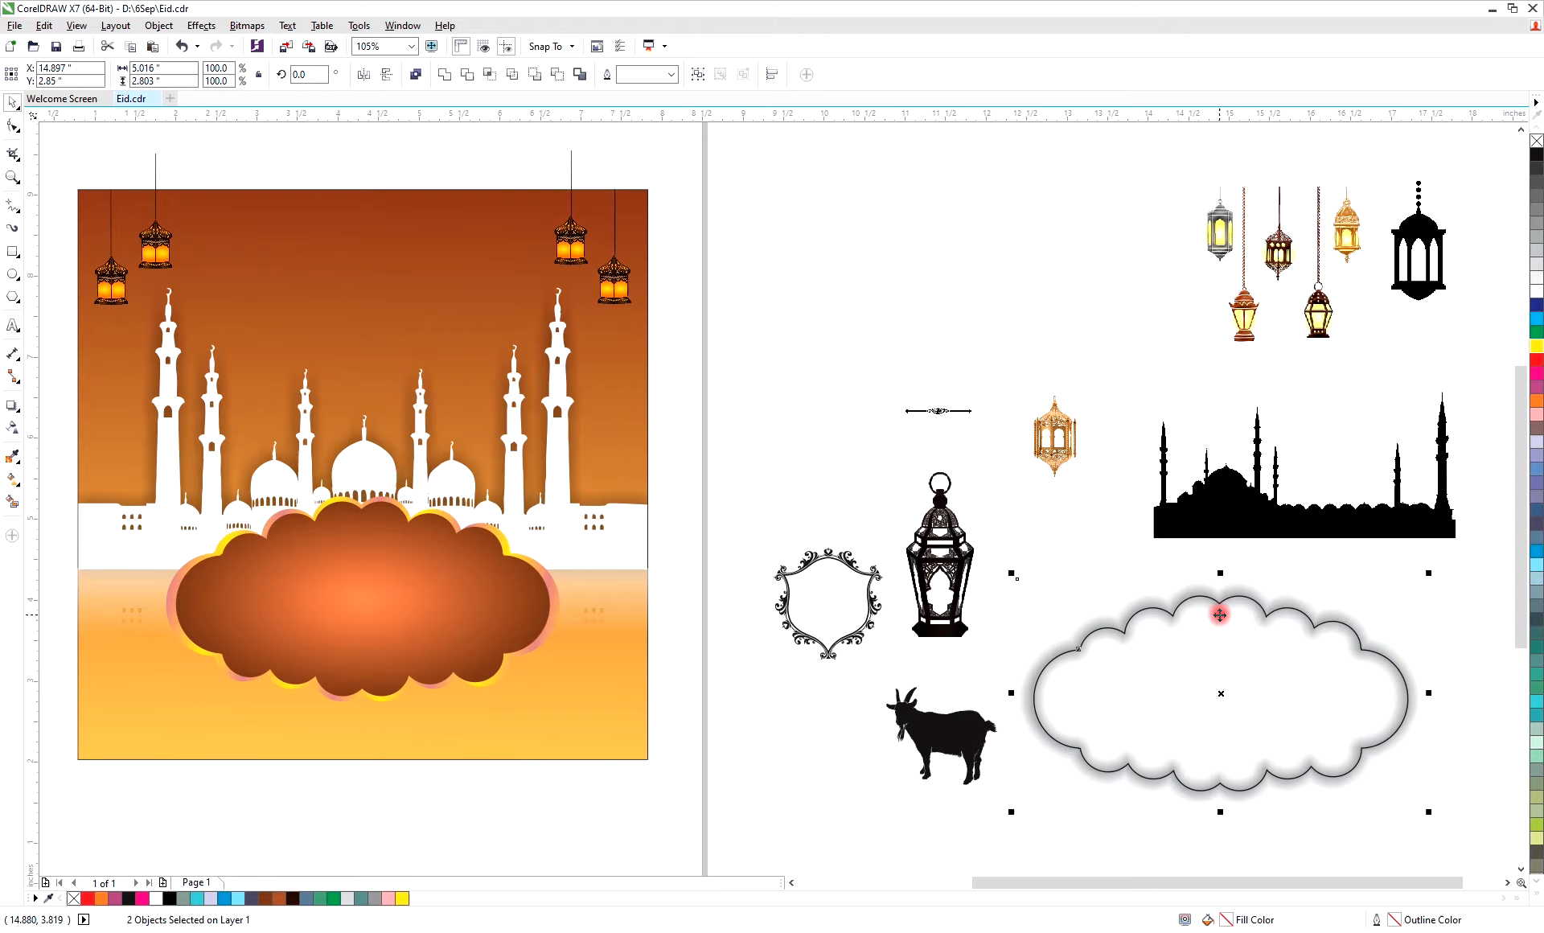
Separate the glow shadow from the copied cloud and delete the cloud's outline curve
scroll(1184, 603, "up", 2)
left_click_drag(1138, 648, 916, 484)
scroll(873, 476, "up", 5)
double_click(1003, 499)
scroll(937, 481, "down", 5)
key("space")
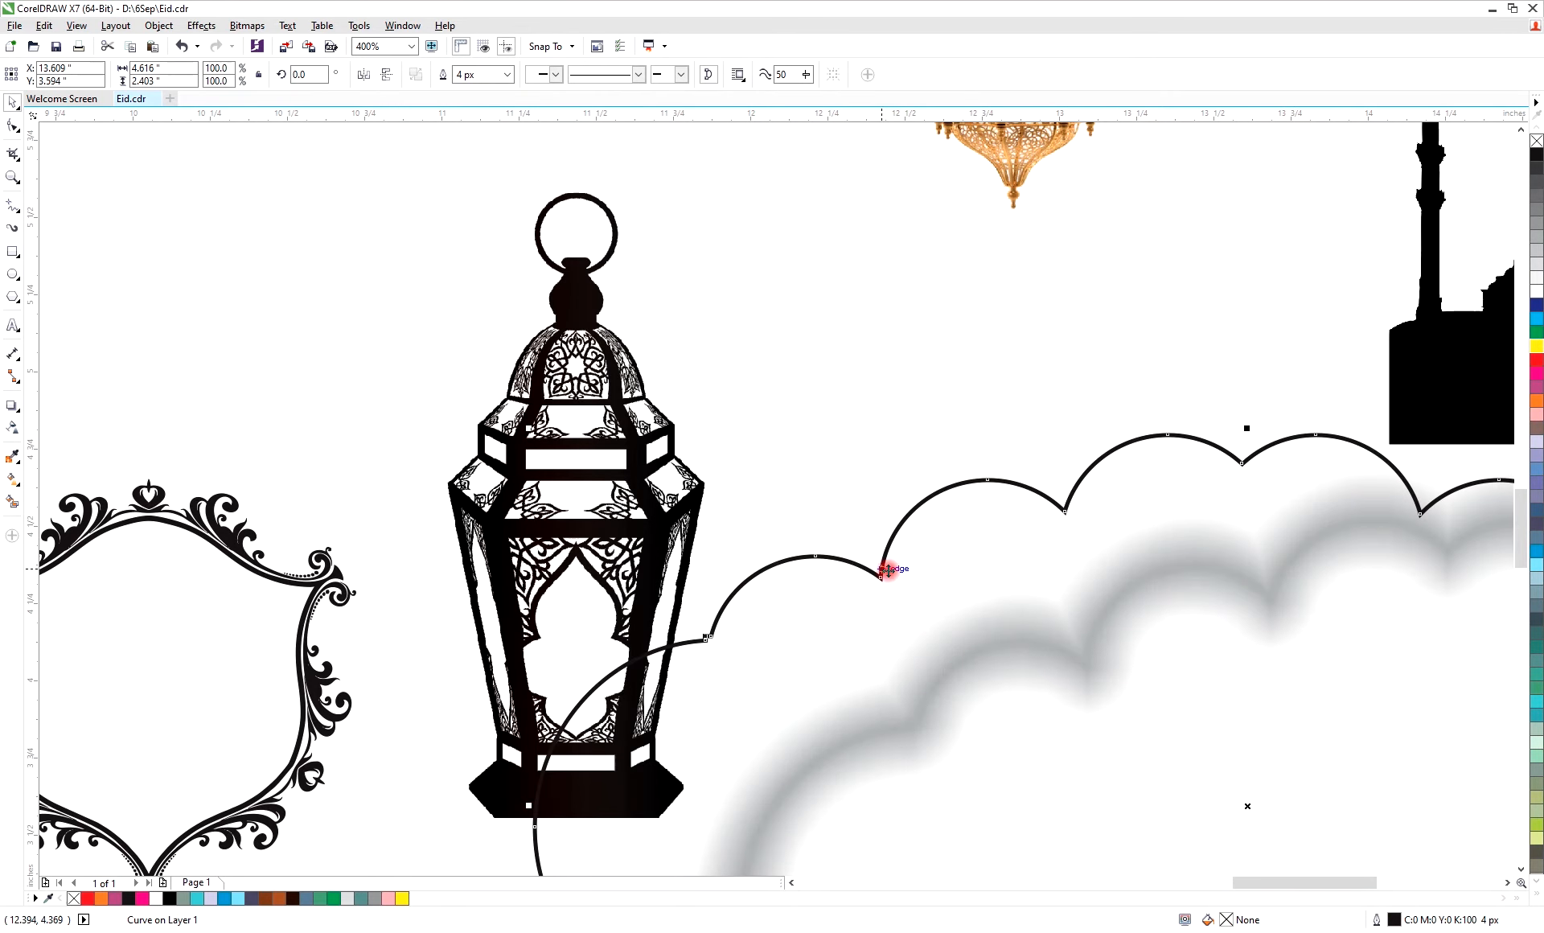
key("Escape")
scroll(1059, 602, "down", 2)
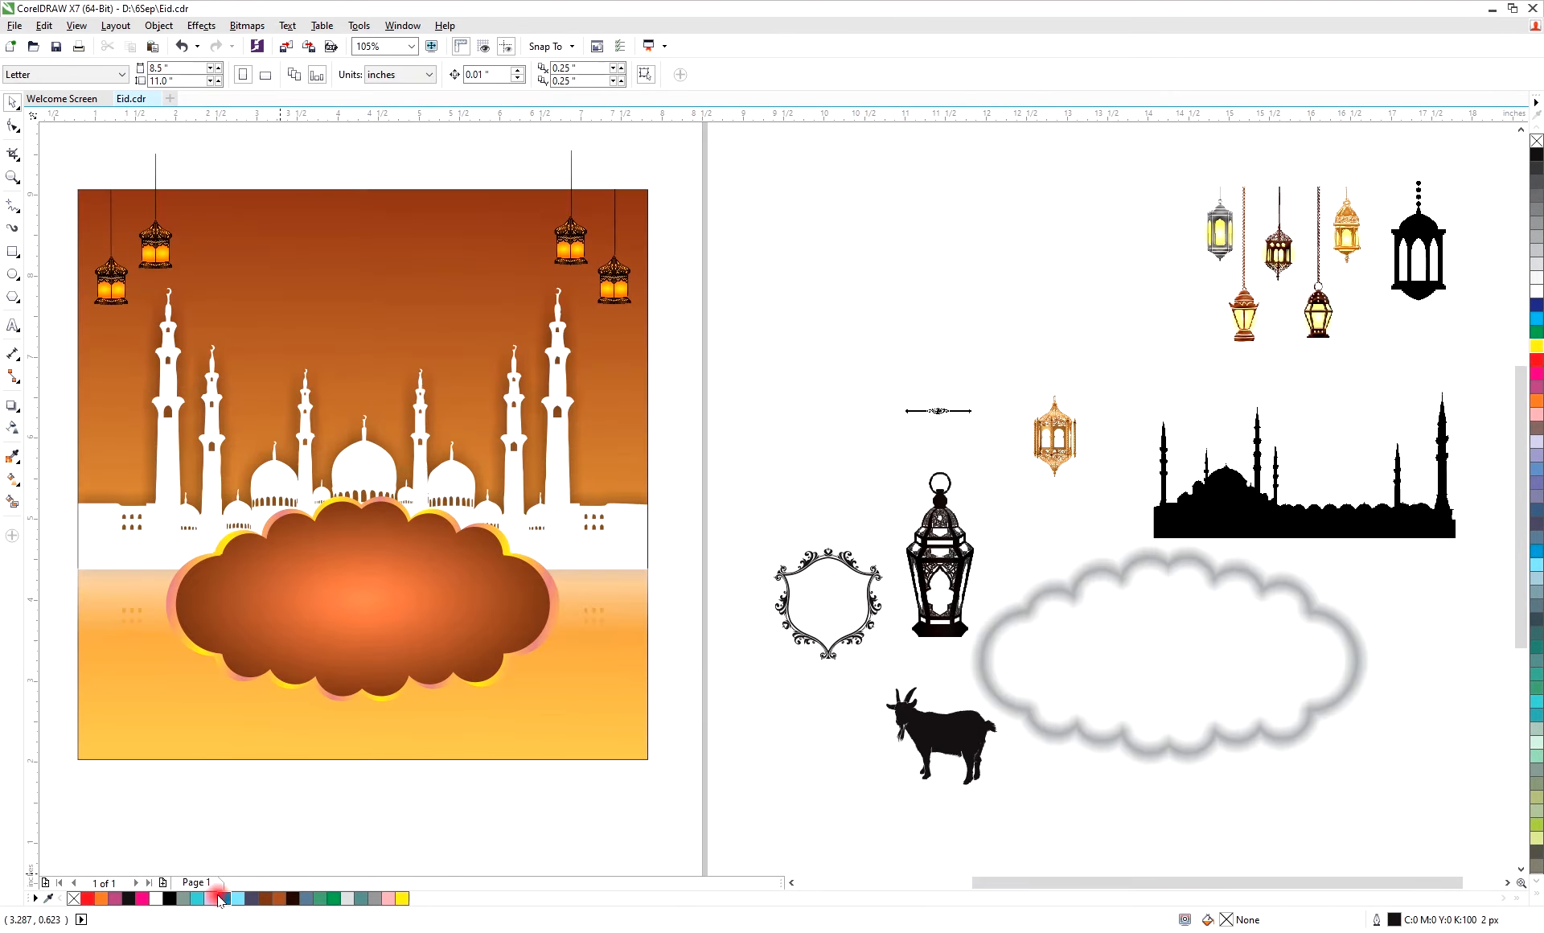
Color the separated glow brown, C37 M71 Y100 K38, and PowerClip it inside the front cloud
left_click(267, 900)
left_click(867, 567)
left_click(1051, 589)
left_click(265, 899)
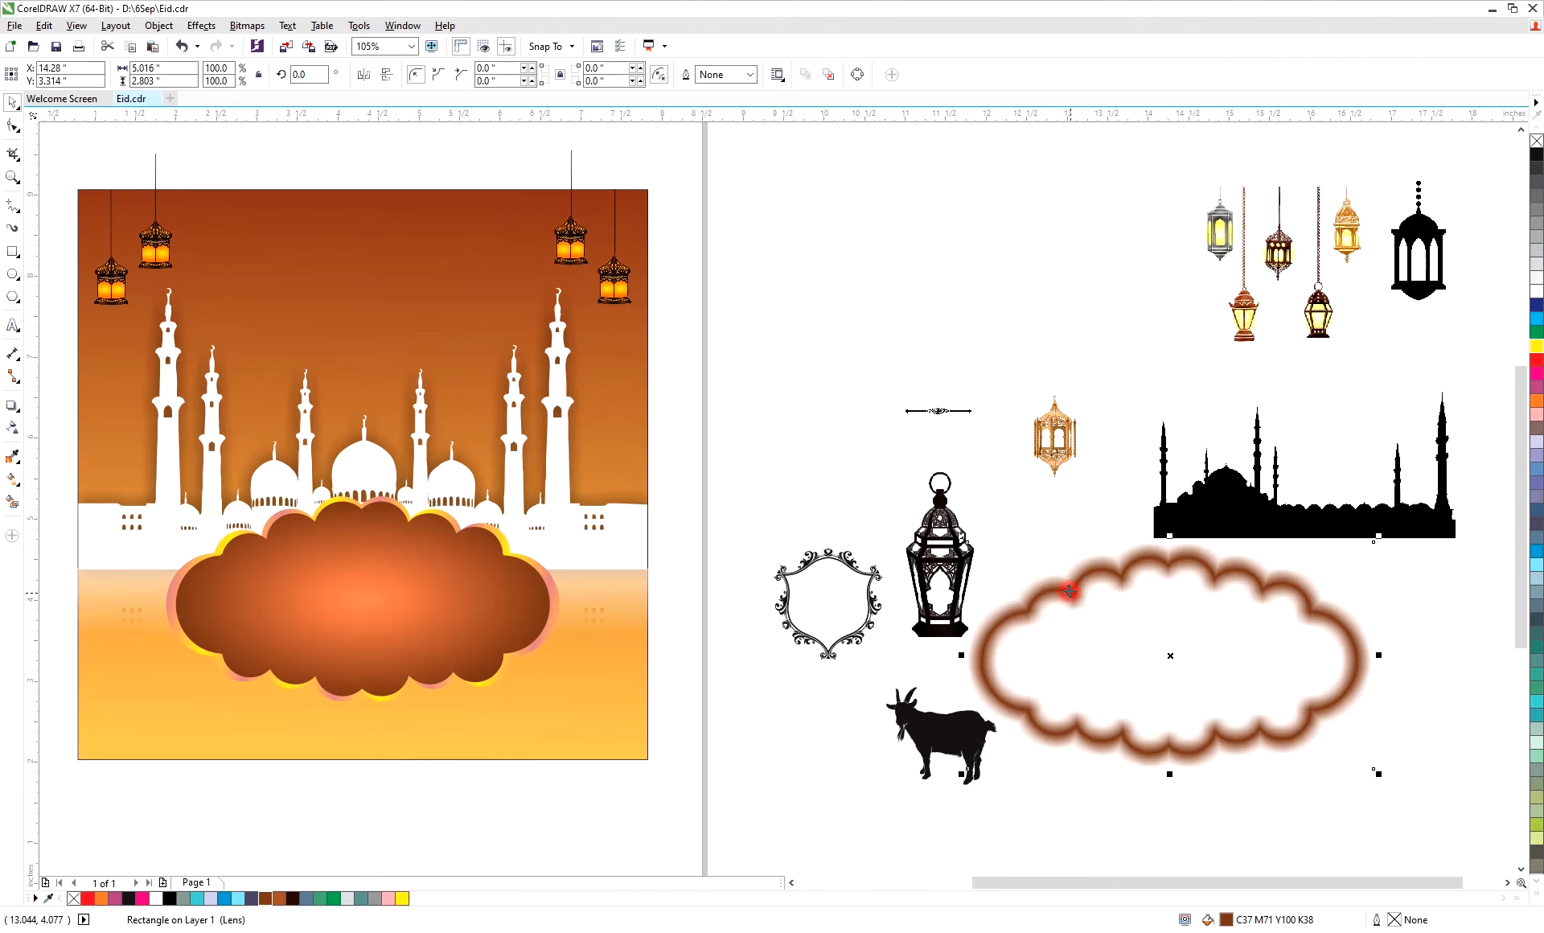
left_click_drag(1069, 591, 407, 593)
Fill the front cloud with solid brown, C37 M71 Y100 K38, and change that document palette swatch to C19 M75 Y100 K9
double_click(266, 898)
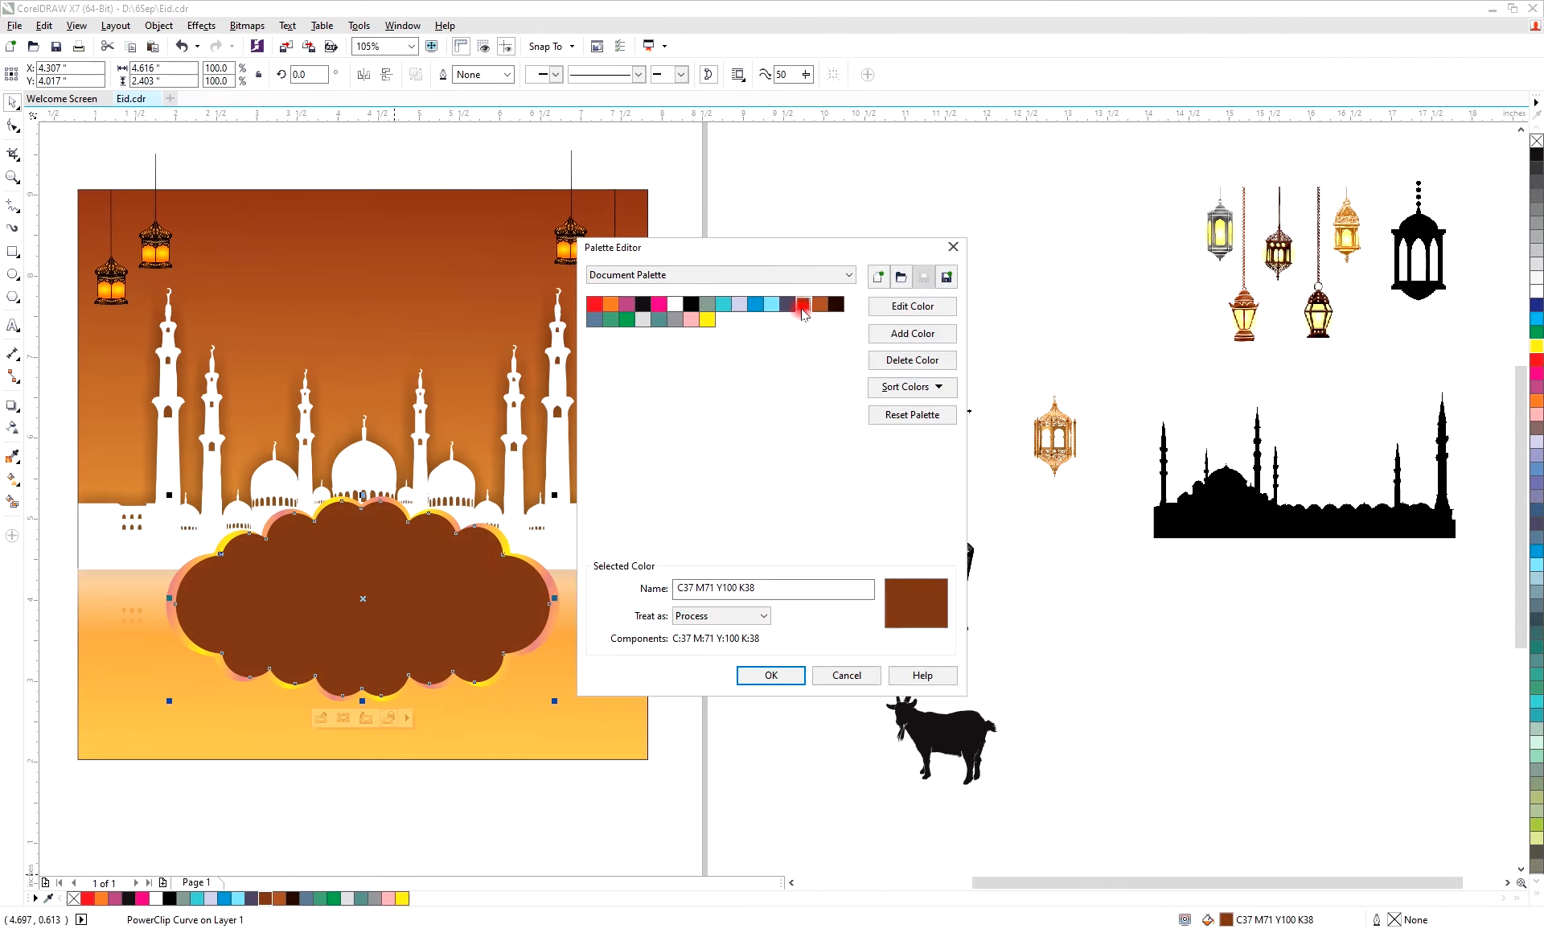
double_click(802, 308)
left_click(951, 403)
left_click(1004, 579)
left_click(771, 675)
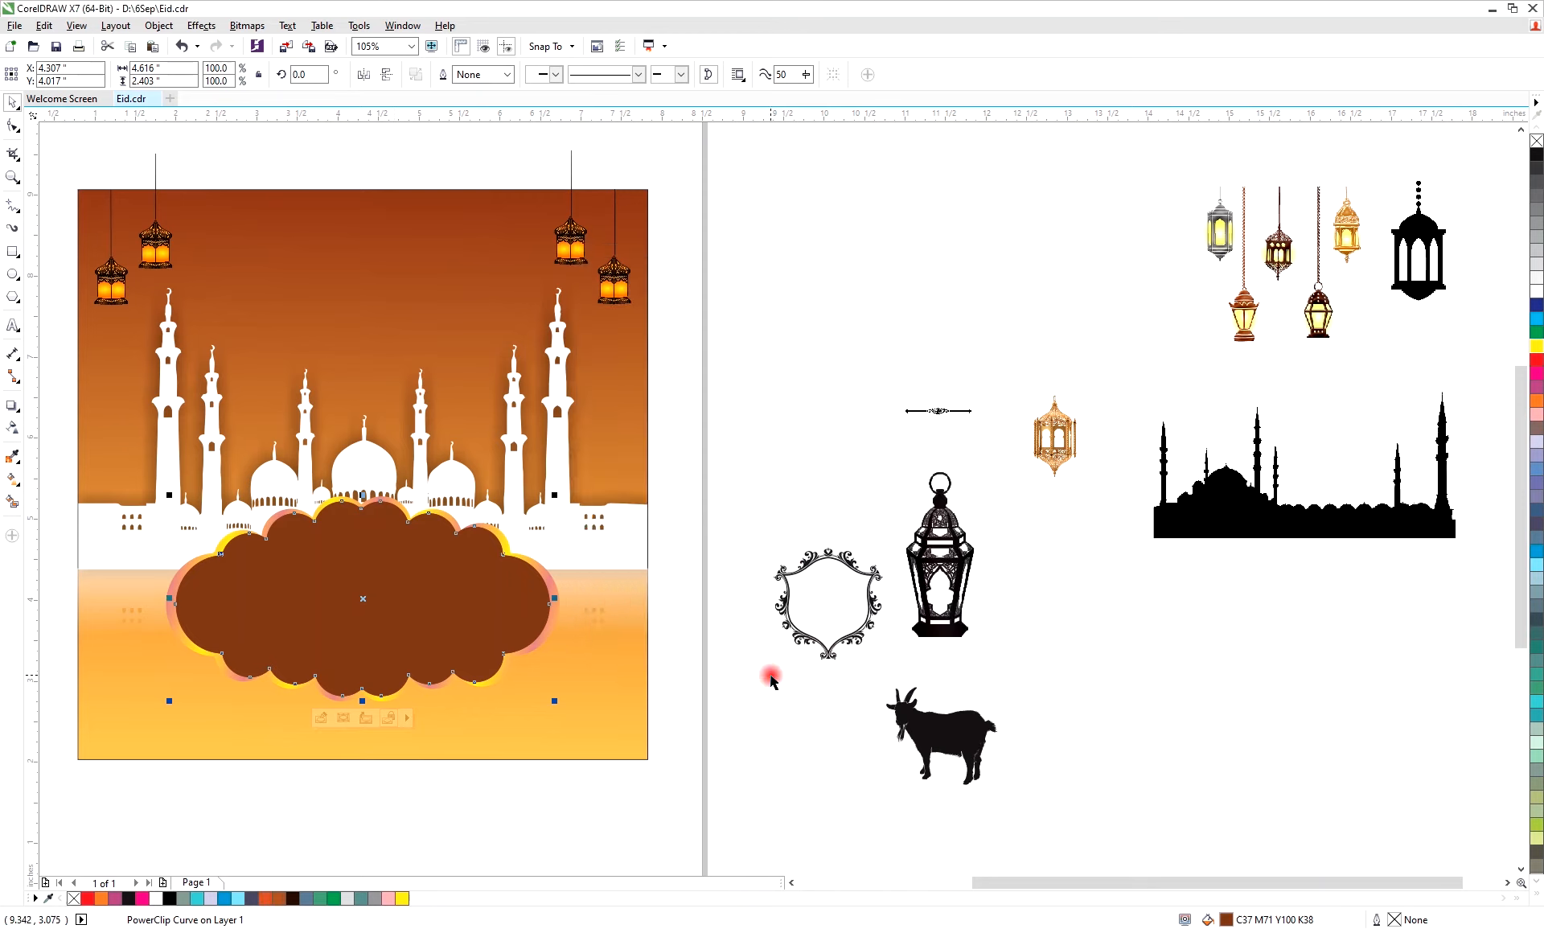
Fill the front cloud with a lighter brown, C29 M67 Y100 K20
left_click(271, 898)
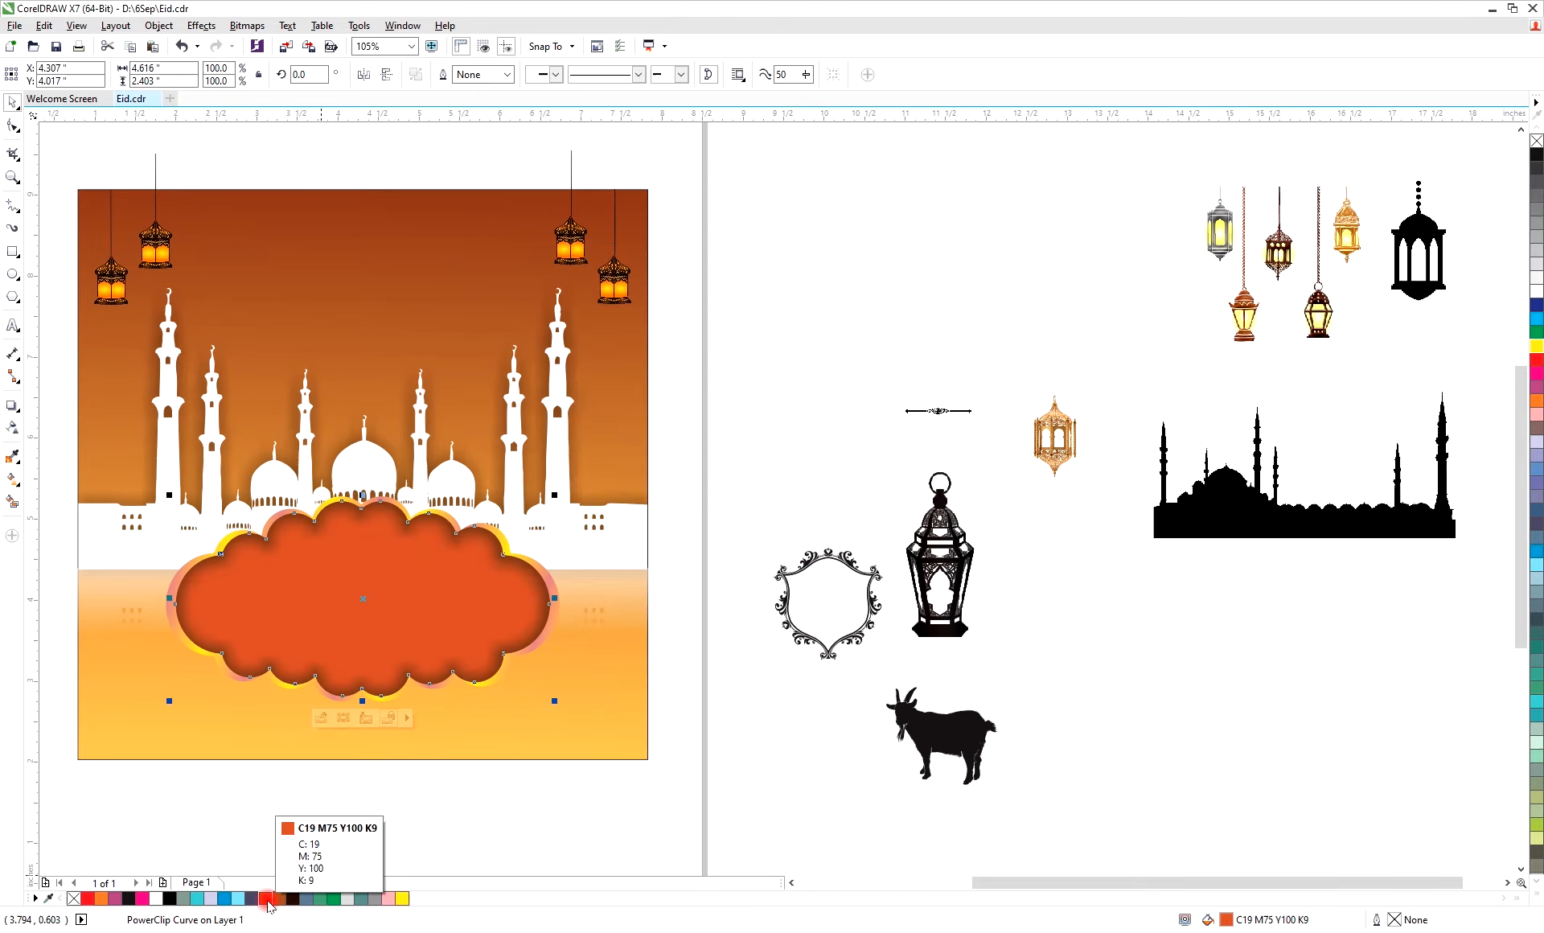
left_click(101, 899)
left_click(279, 898)
scroll(306, 619, "up", 2)
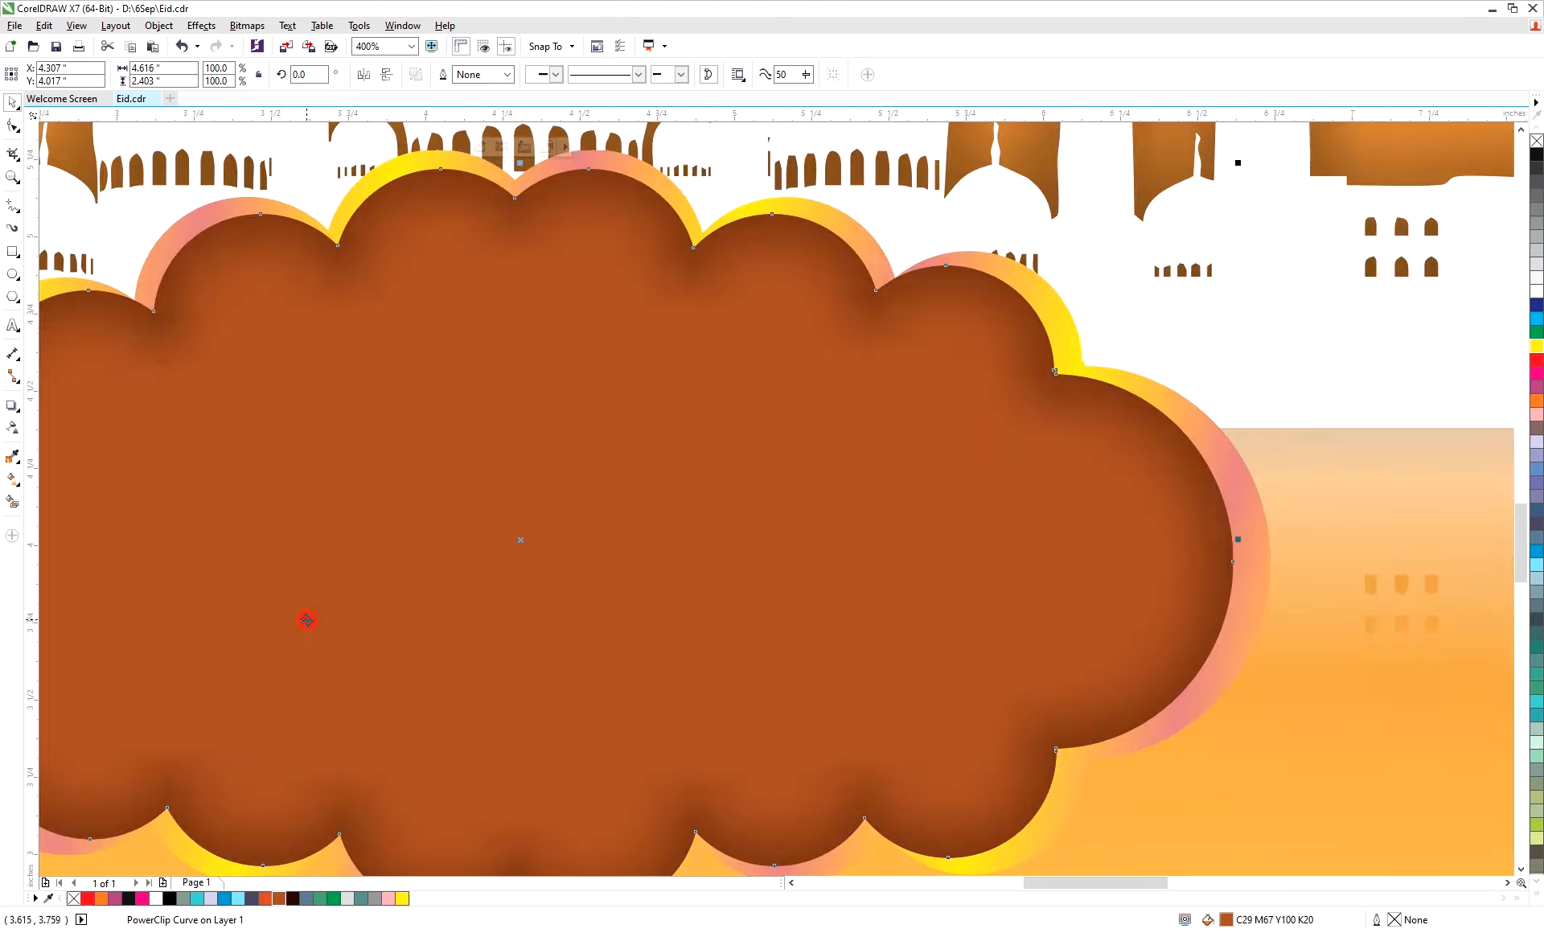
scroll(306, 619, "down", 2)
Add the artistic text "EID-AL-ADHA" in the empty area beside the page
key("F8")
left_click(788, 269)
type("EID-AL-ADHA")
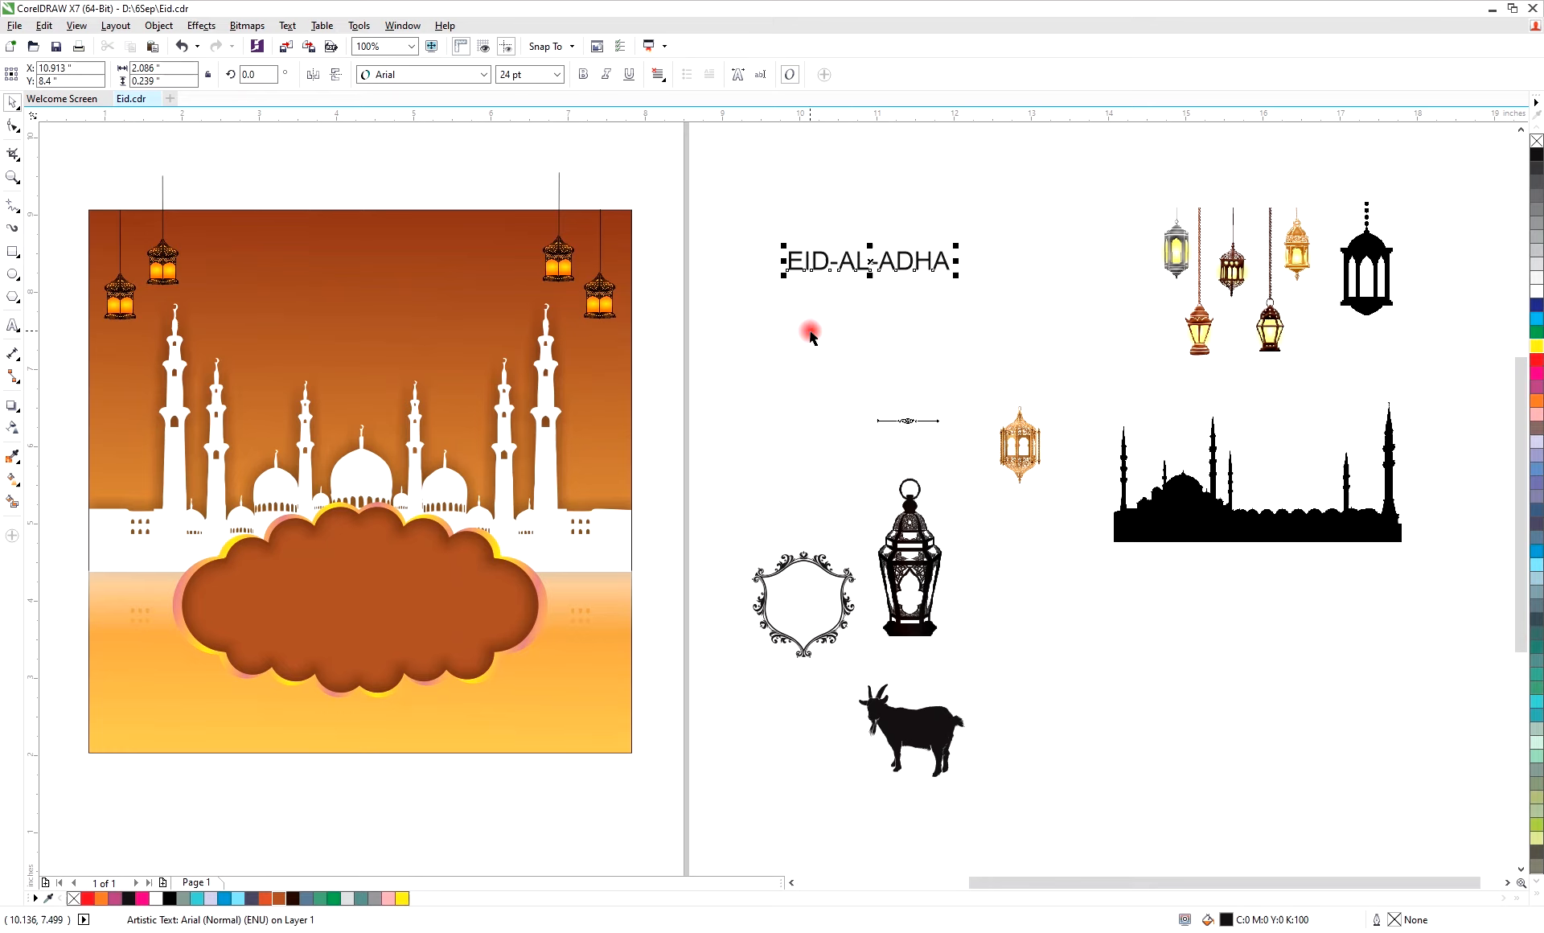
Add the artistic text "MUBARAK" at about 20 pt and place it beneath "EID-AL-ADHA"
key("F8")
left_click(837, 309)
type("M")
key("ctrl+space")
left_click_drag(912, 293, 877, 288)
Set the "EID-AL-ADHA" text in the LEMON MILK font
left_click(996, 238)
left_click(824, 256)
left_click(450, 74)
type("Lemon")
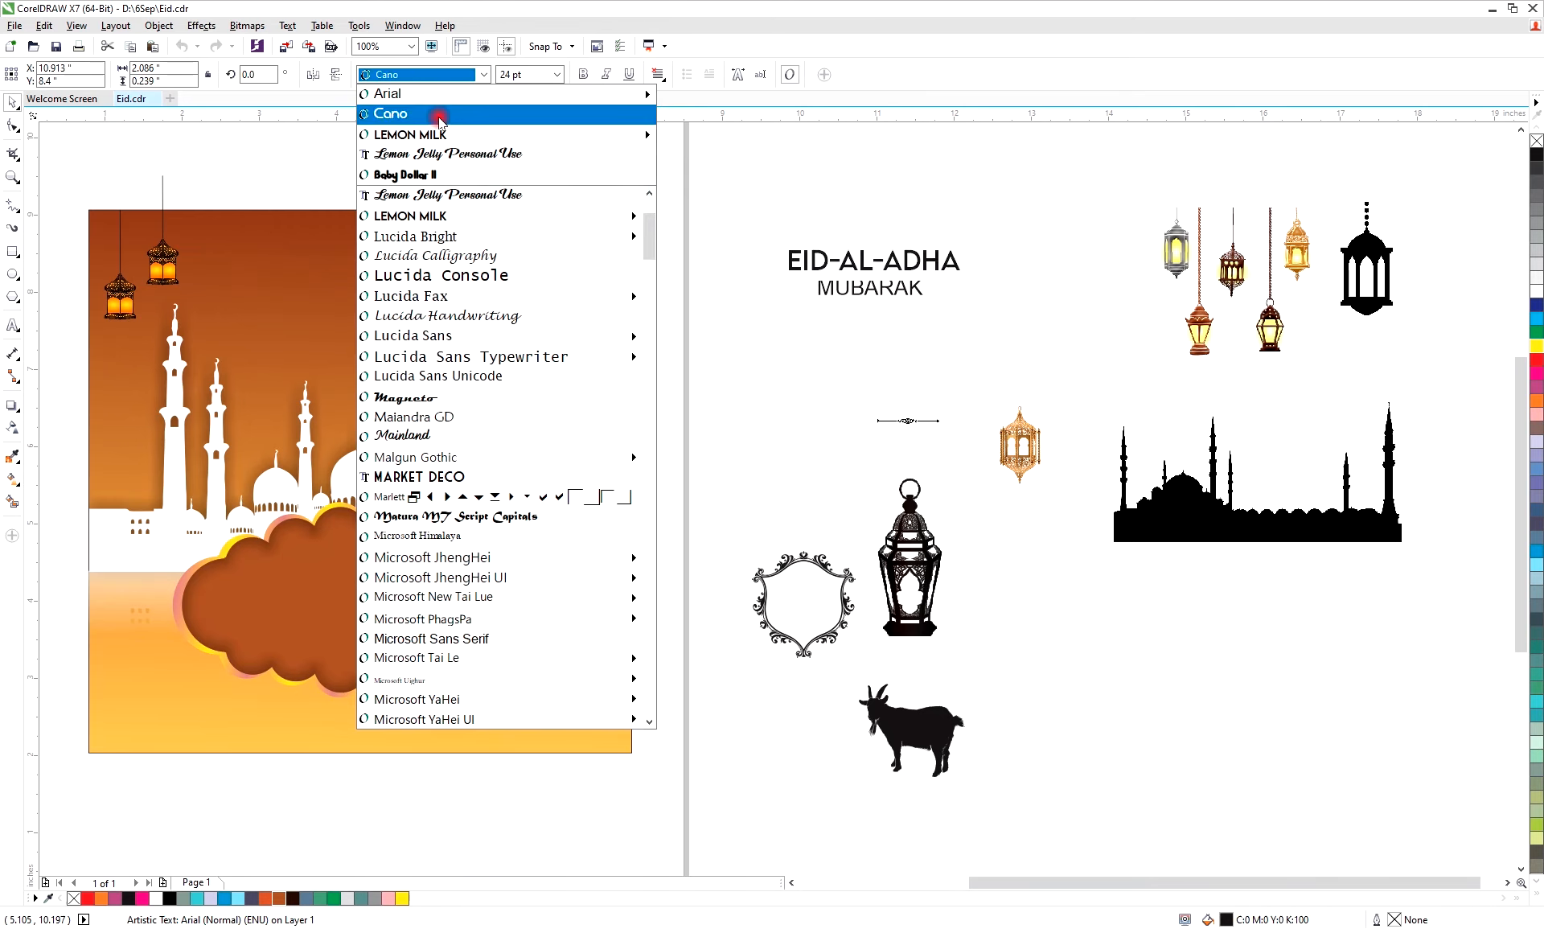
left_click(439, 134)
Change the font of the "MUBARAK" text to Bahnschrift Light
left_click_drag(853, 297, 858, 296)
left_click(450, 74)
mouse_move(458, 297)
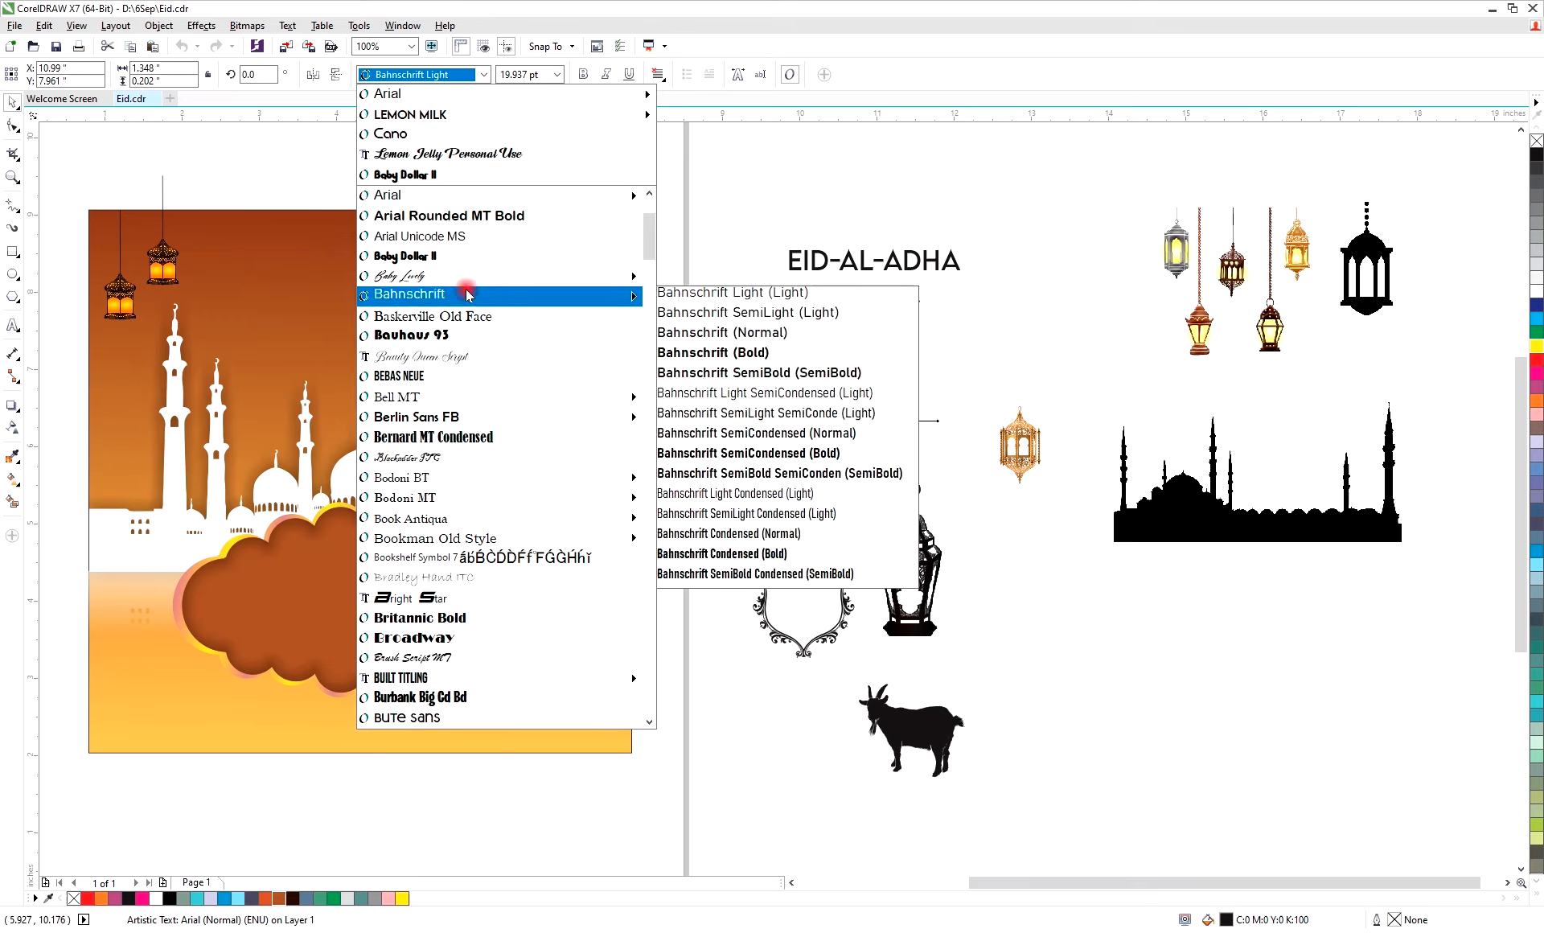
left_click(872, 296)
Move both text lines into the front cloud and center them horizontally on the poster background
left_click(867, 259, "shift")
right_click(883, 263)
left_click_drag(883, 266, 367, 589)
left_click(568, 718, "shift")
key("c")
Fill only the two text lines with white and enlarge them together to about 2.88 × 0.76 in
left_click(156, 899)
key("ctrl+z")
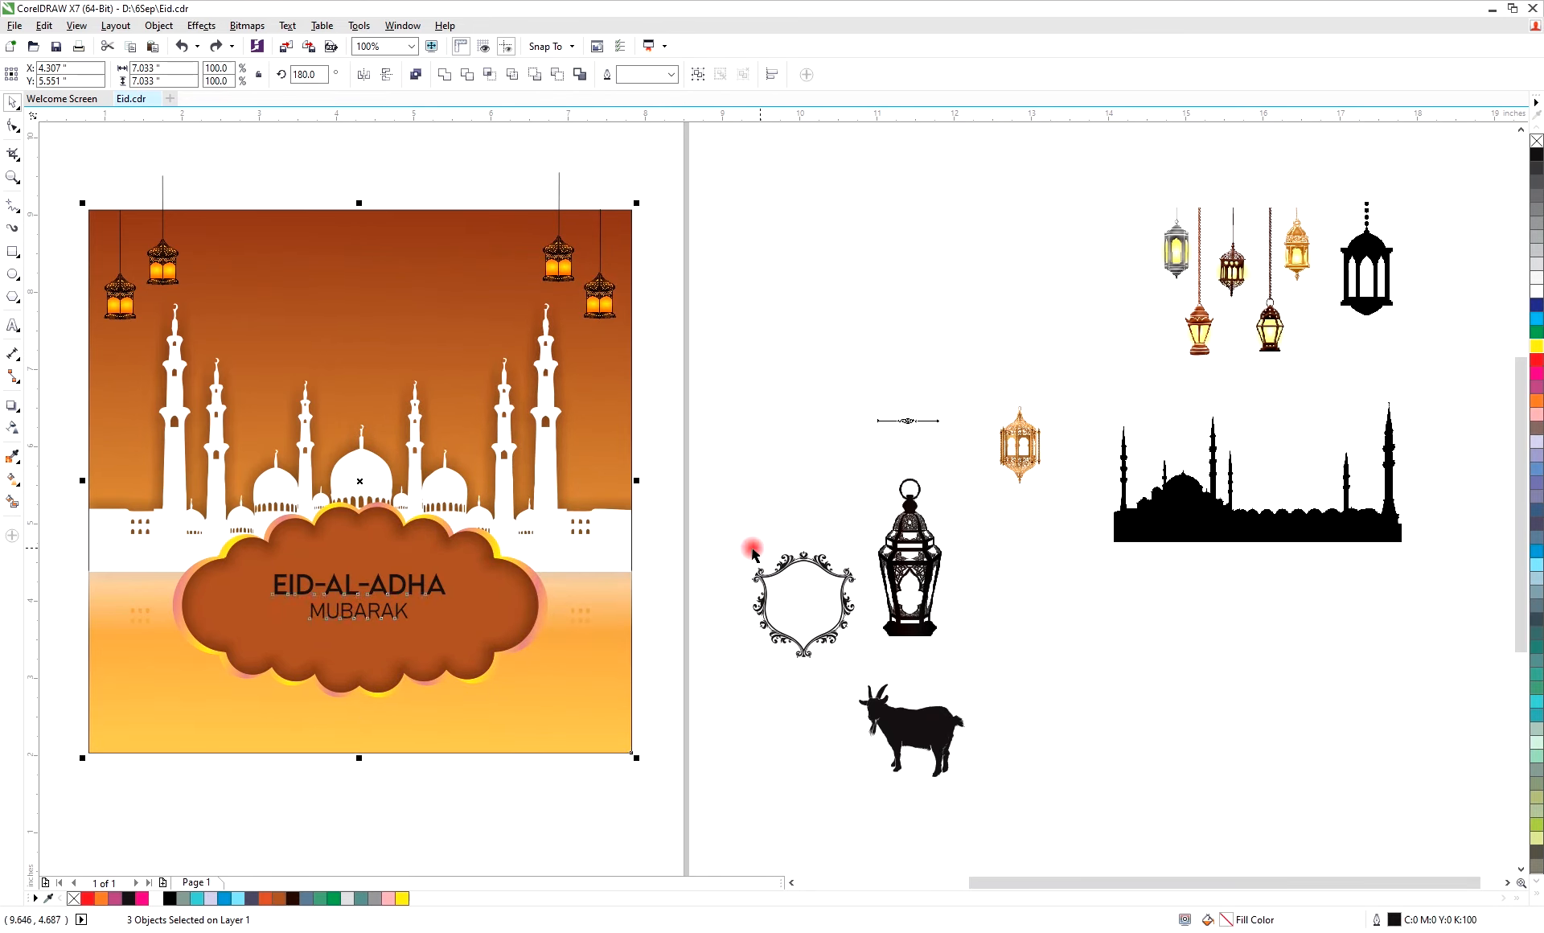
left_click_drag(790, 563, 214, 862)
left_click(156, 898)
scroll(262, 759, "up", 1)
left_click_drag(634, 488, 687, 532)
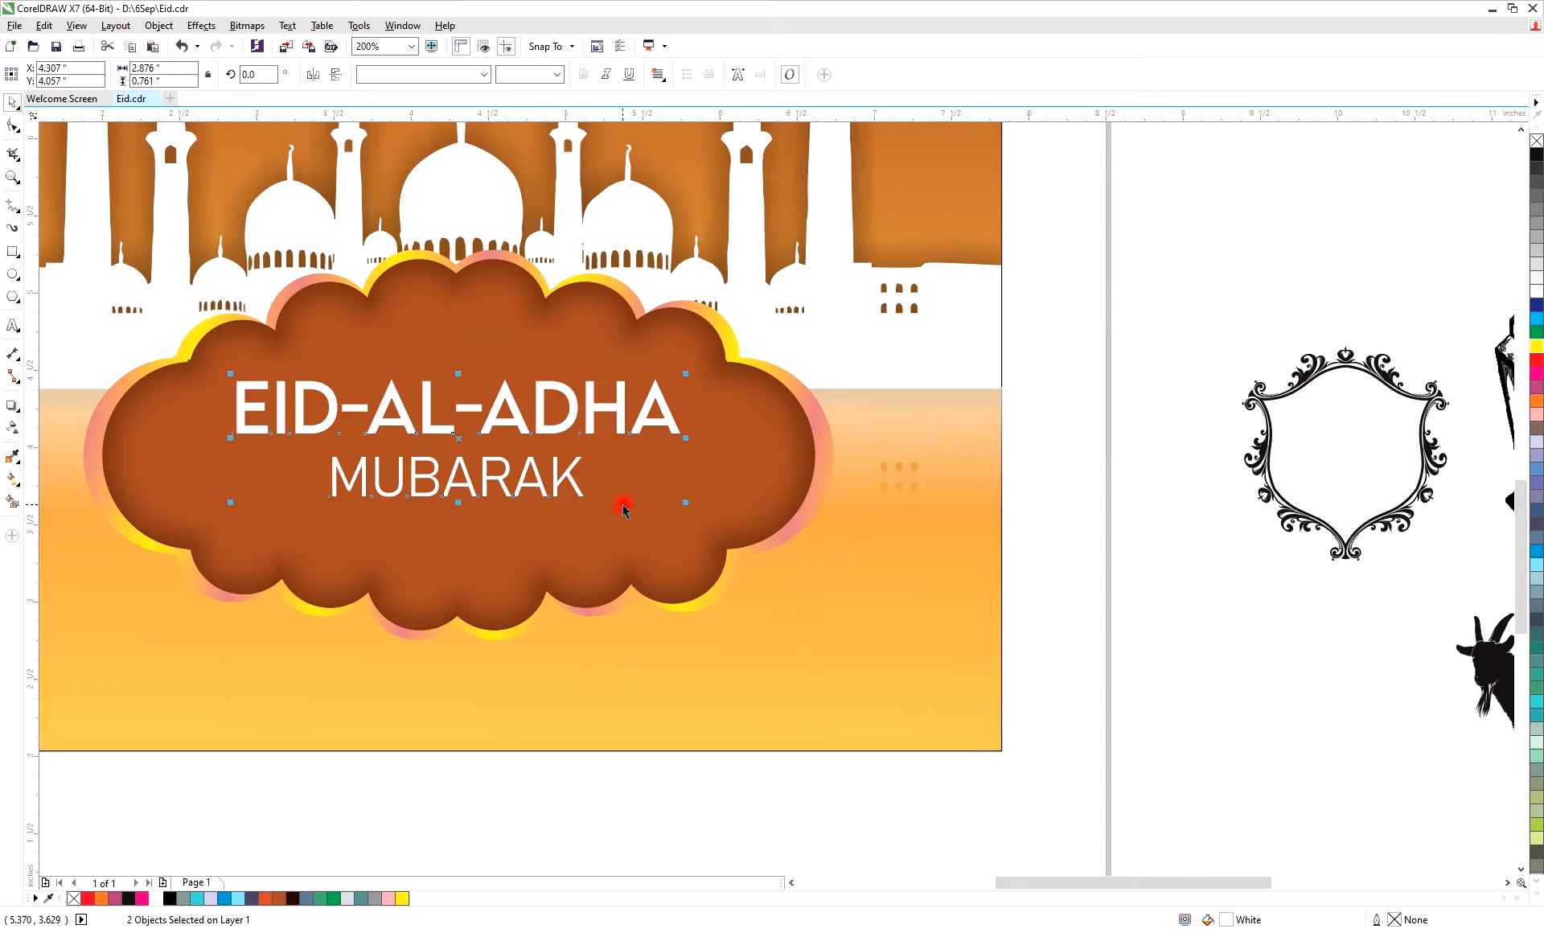
Place a copy of the divider ornament beneath "MUBARAK", bring it to the front and fill it yellow
key("F4")
key("Down")
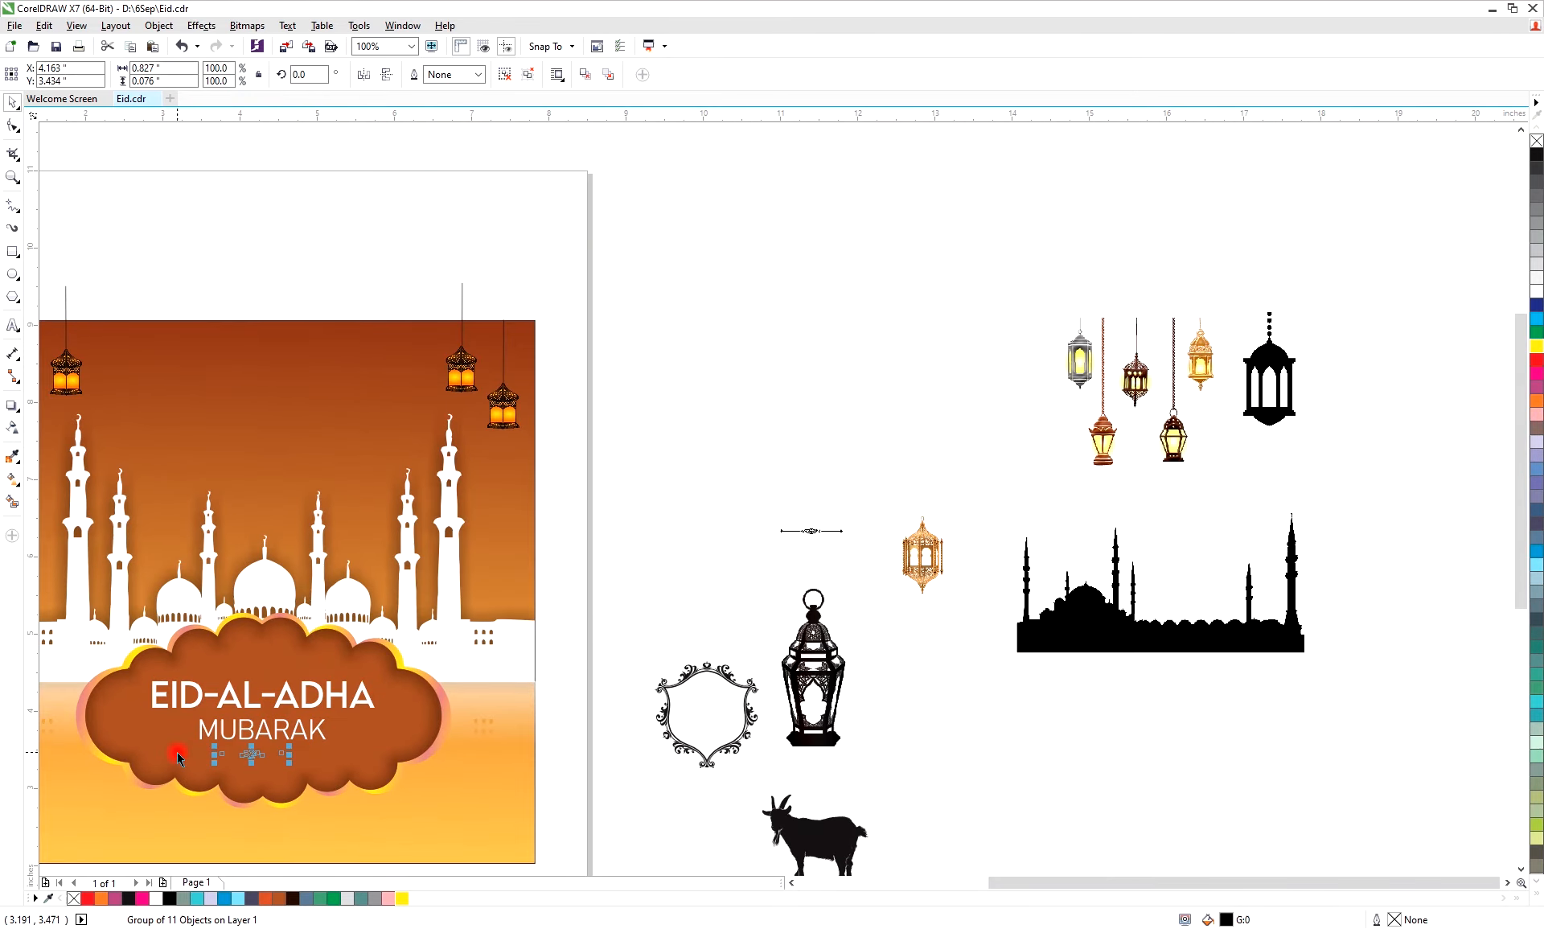
key("shift+Page_Up")
key("F4")
scroll(290, 676, "up", 4)
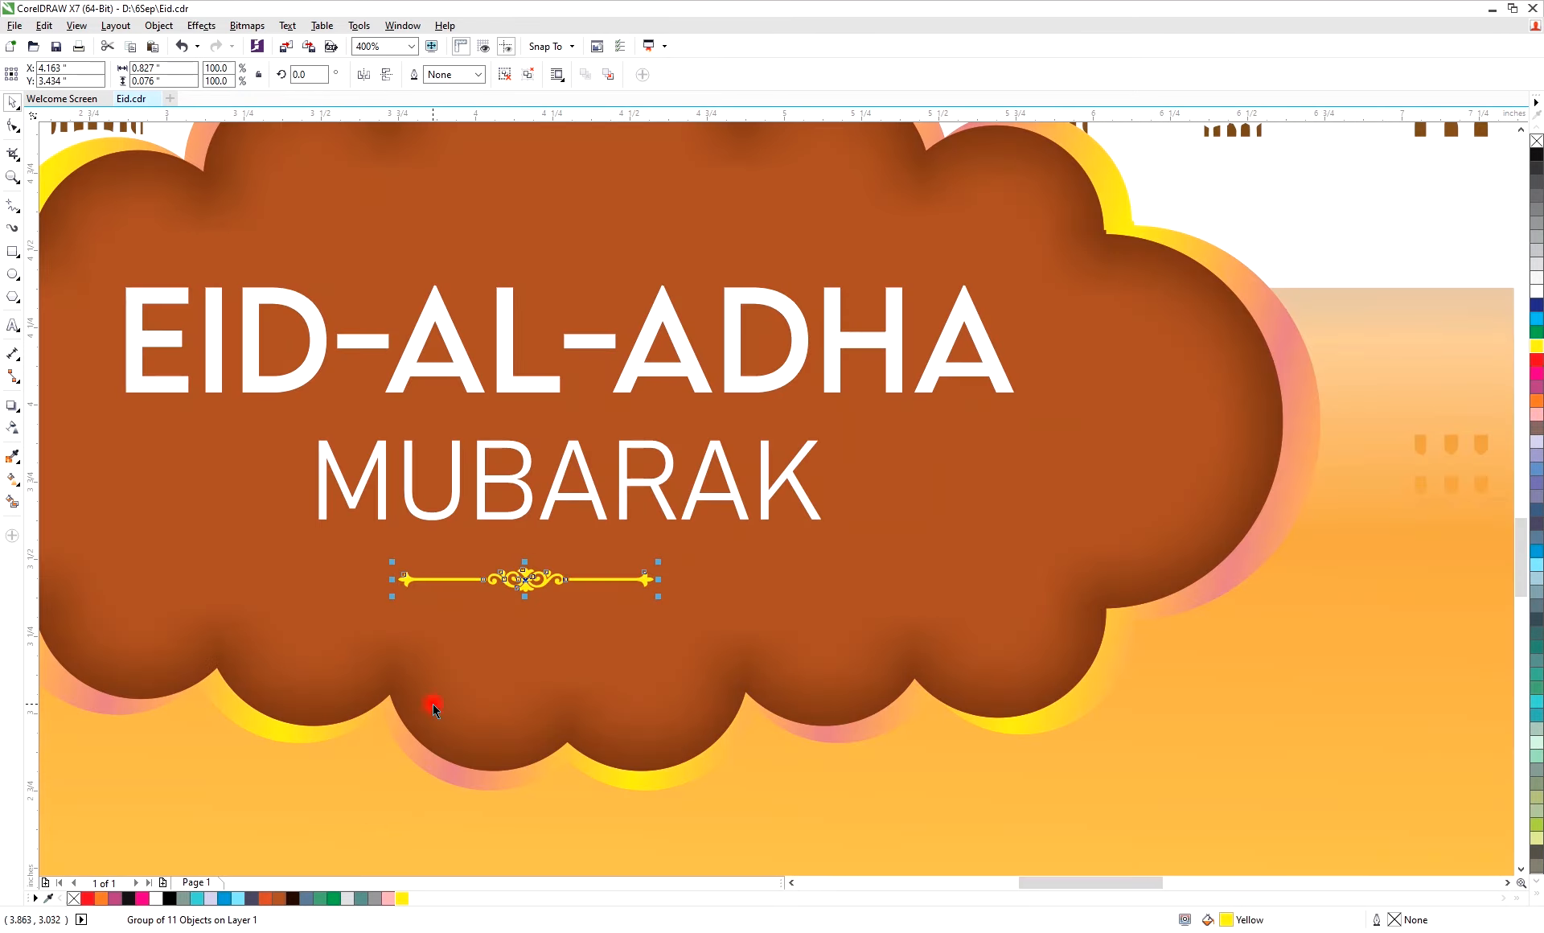
Enlarge the yellow ornament and center it horizontally on the poster background
key("F4")
left_click(146, 701, "shift")
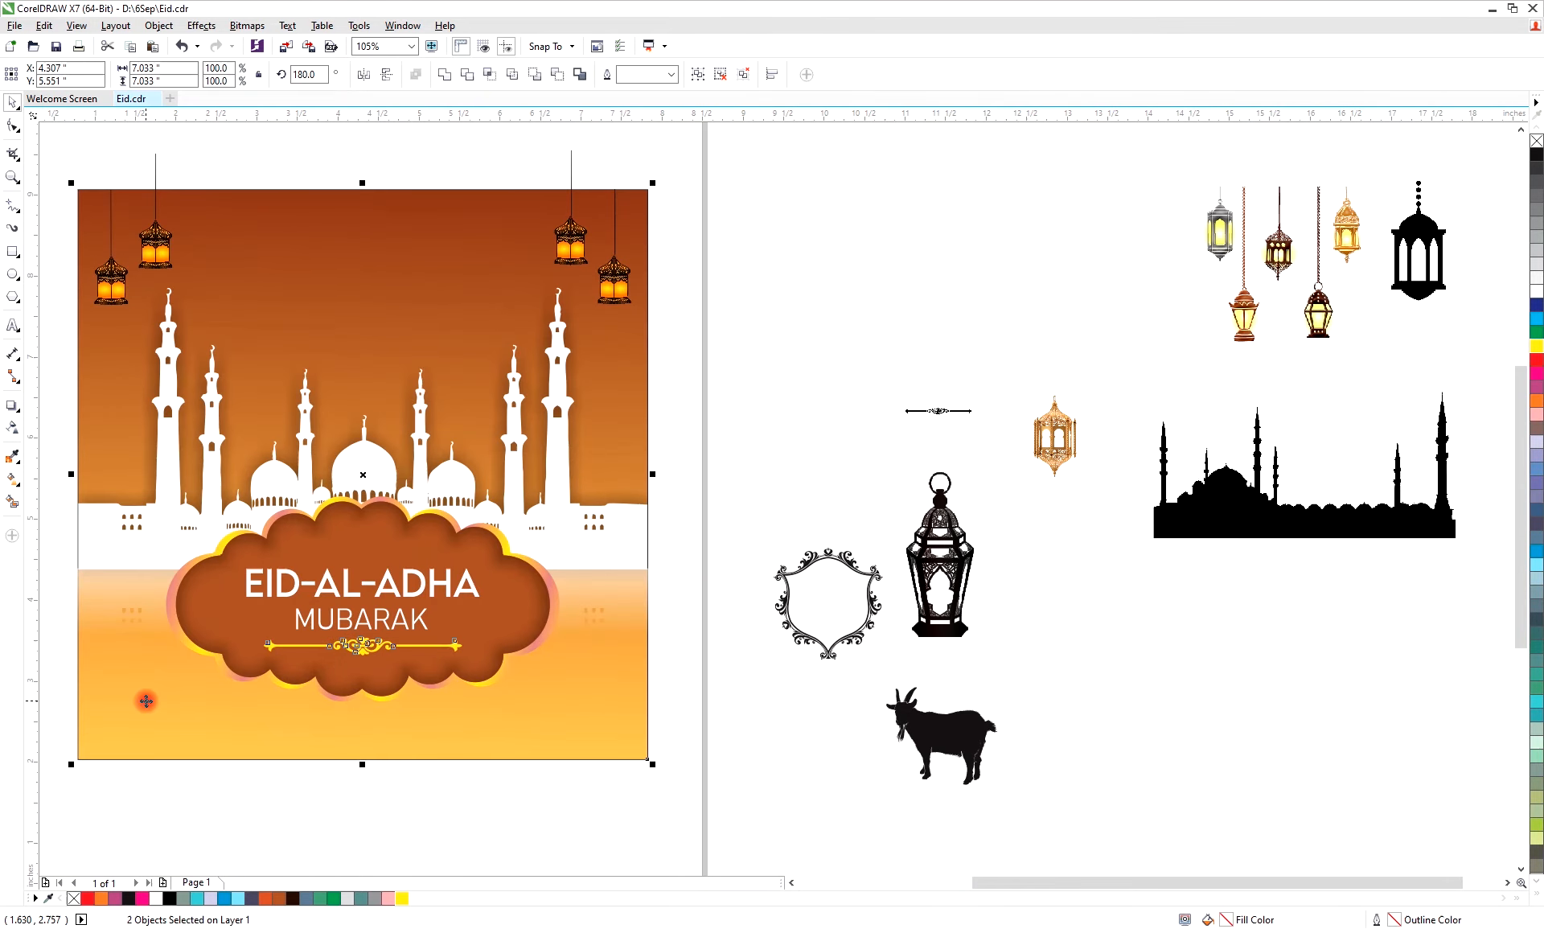
key("Escape")
Duplicate the yellow ornament above "EID-AL-ADHA" inside the cloud
left_click(361, 646)
left_click_drag(361, 647, 363, 555)
right_click(364, 555)
left_click(361, 684)
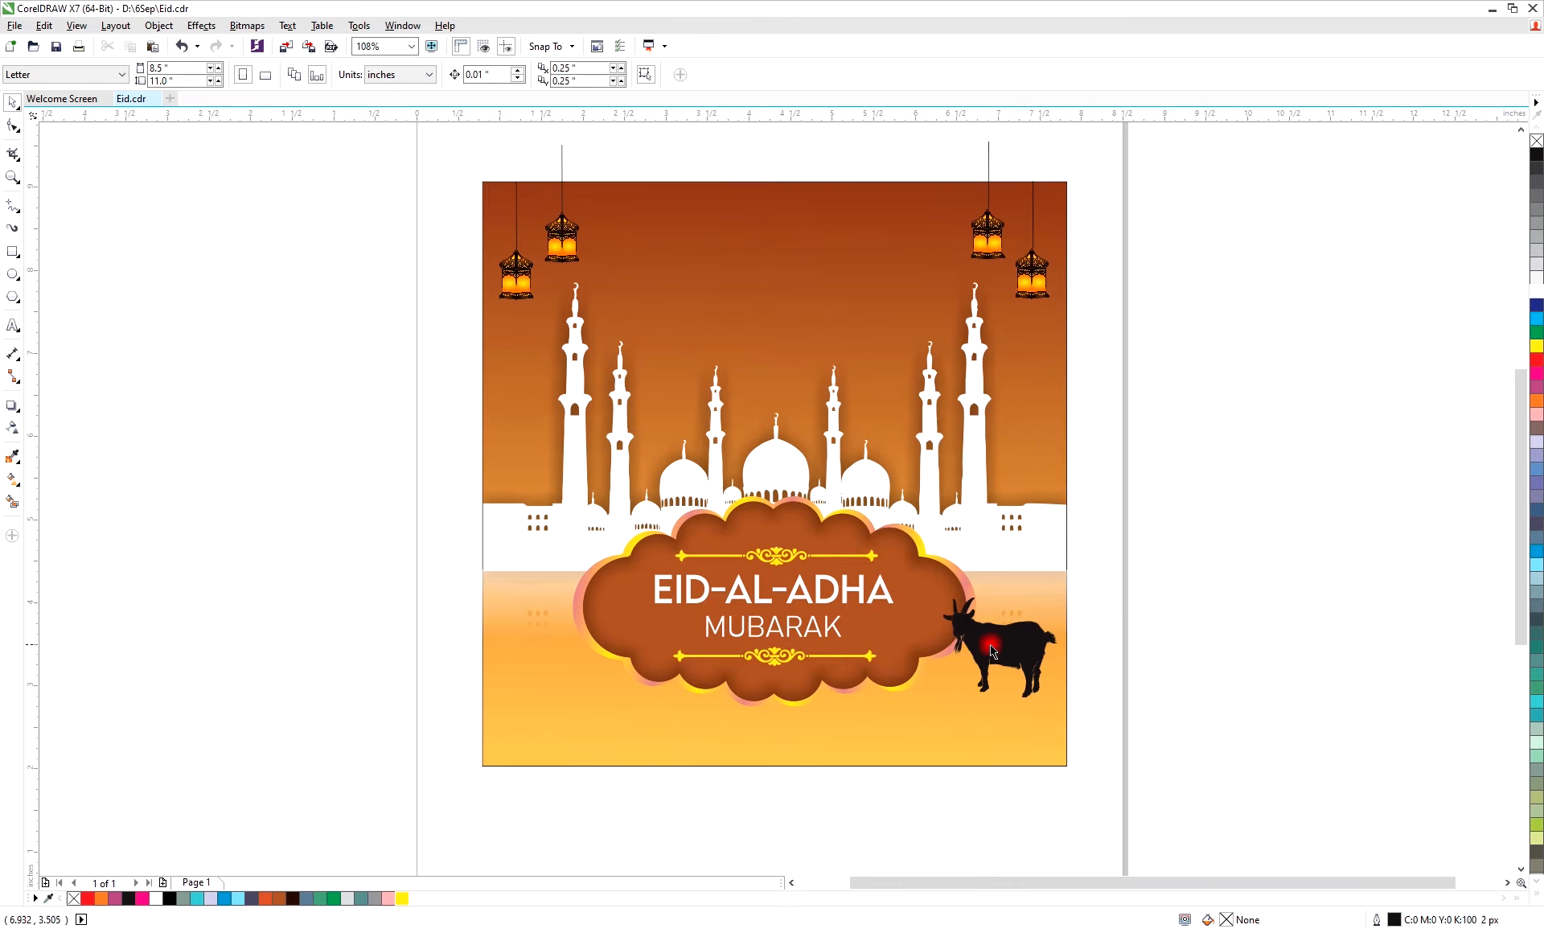
Enlarge the goat silhouette to about 1.79 × 1.56 in and position it over the cloud's lower right edge
left_click(993, 650)
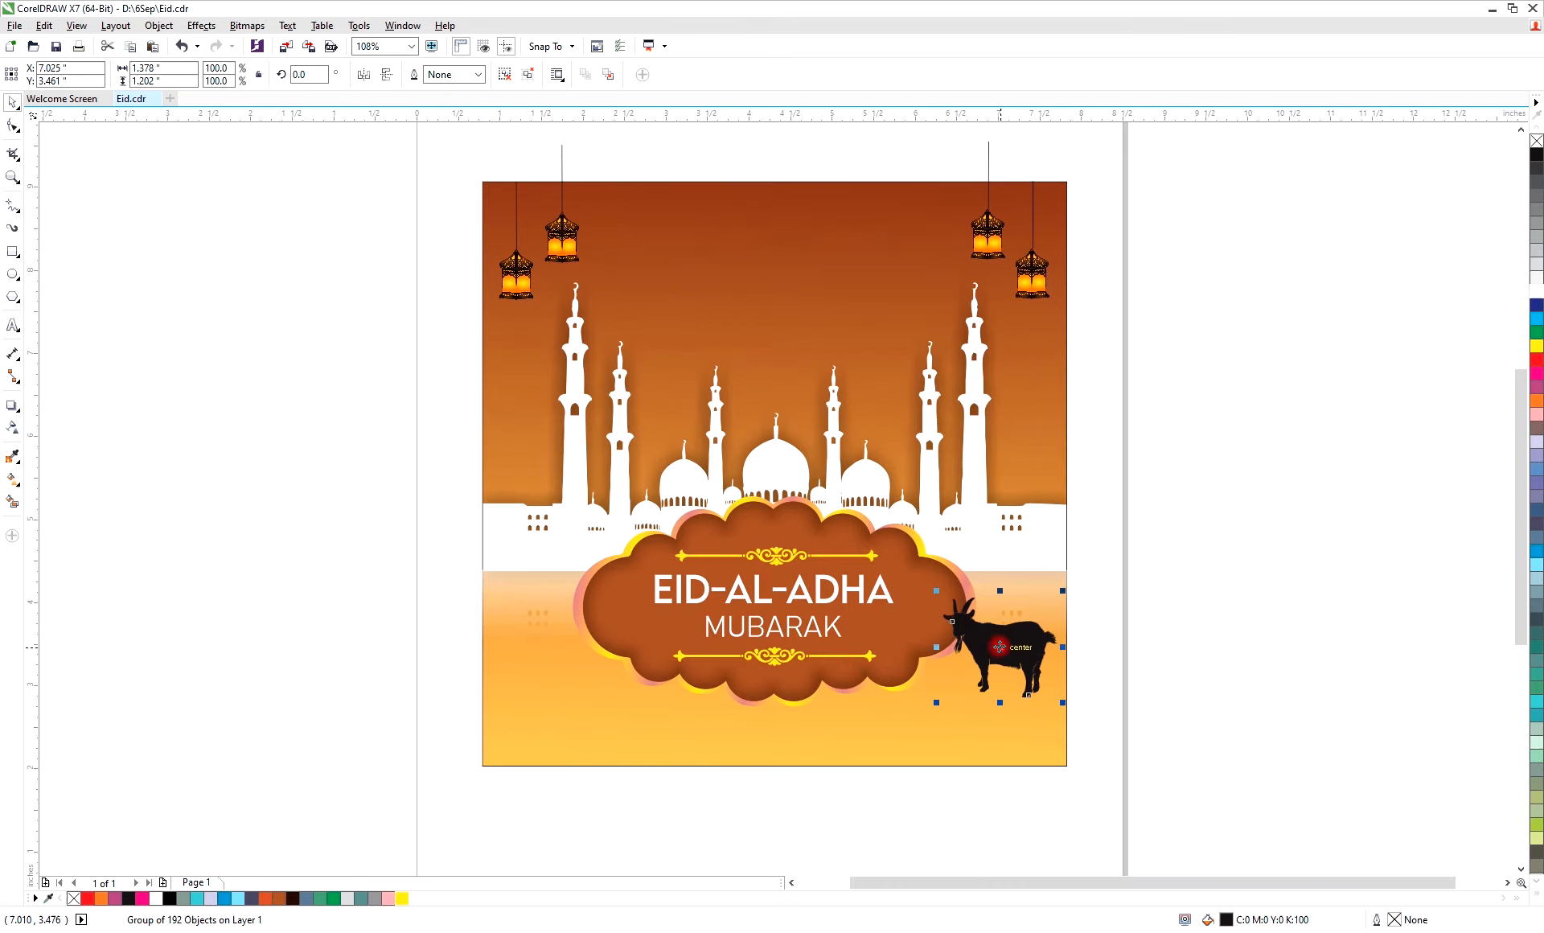
left_click_drag(1061, 702, 1011, 670)
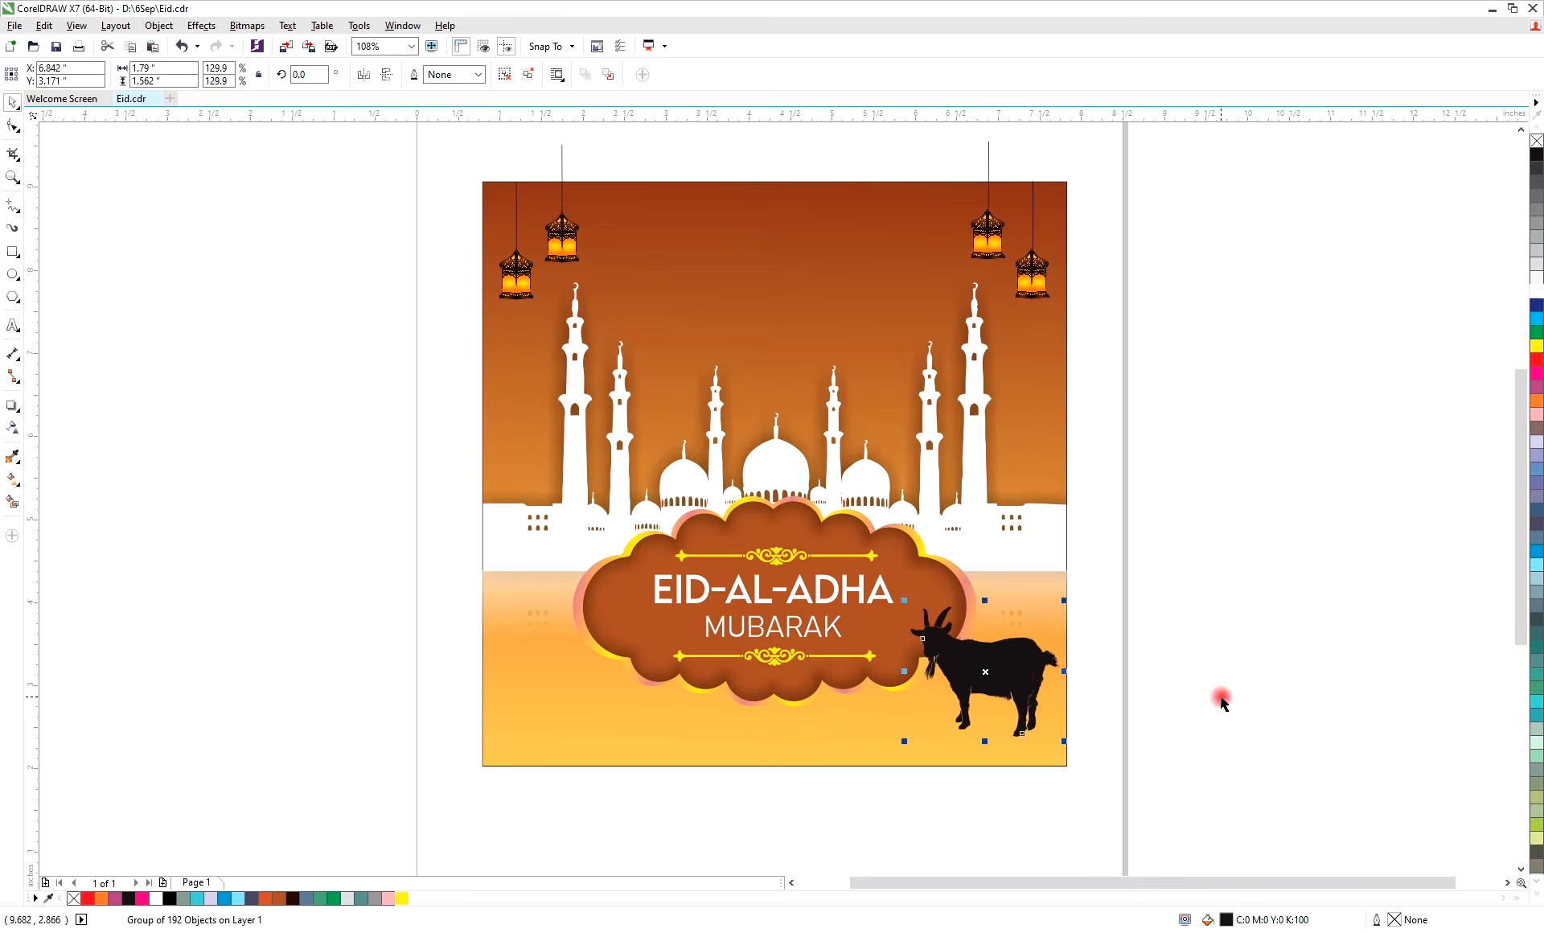
Duplicate the goat silhouette and nudge the copy left toward the middle of the cloud
key("Left")
key("Left")
key("Left")
key("Left")
key("Left")
key("Left")
key("Left")
key("Left")
key("Left")
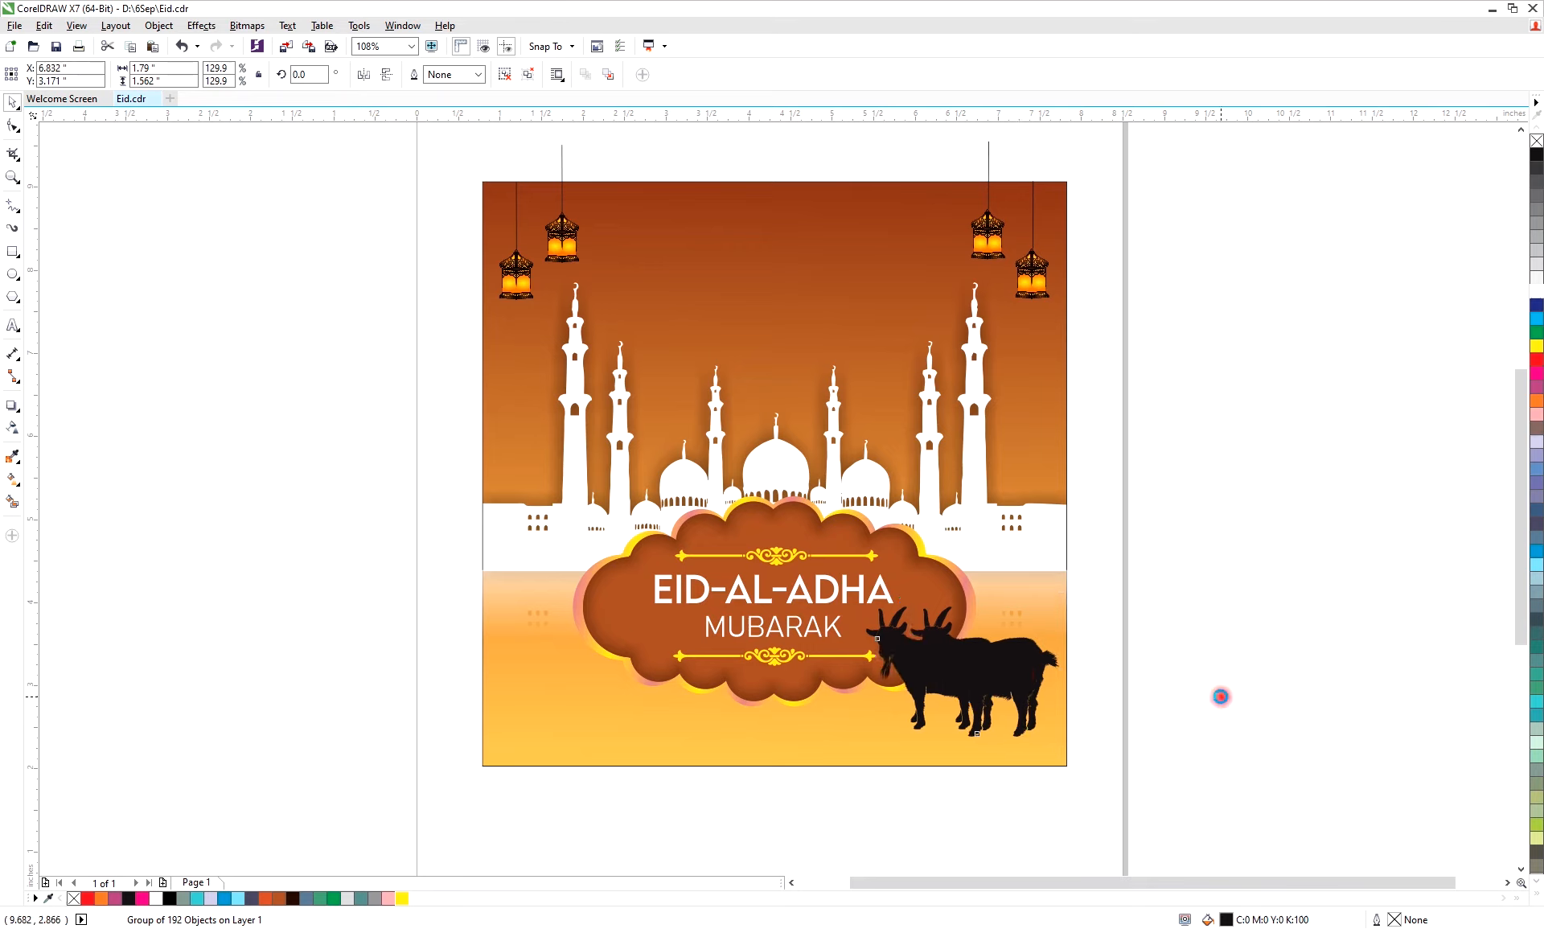
Move the goat copy to the cloud's left side, level with the original, and mirror it horizontally
left_click(879, 666, "ctrl")
key("Escape")
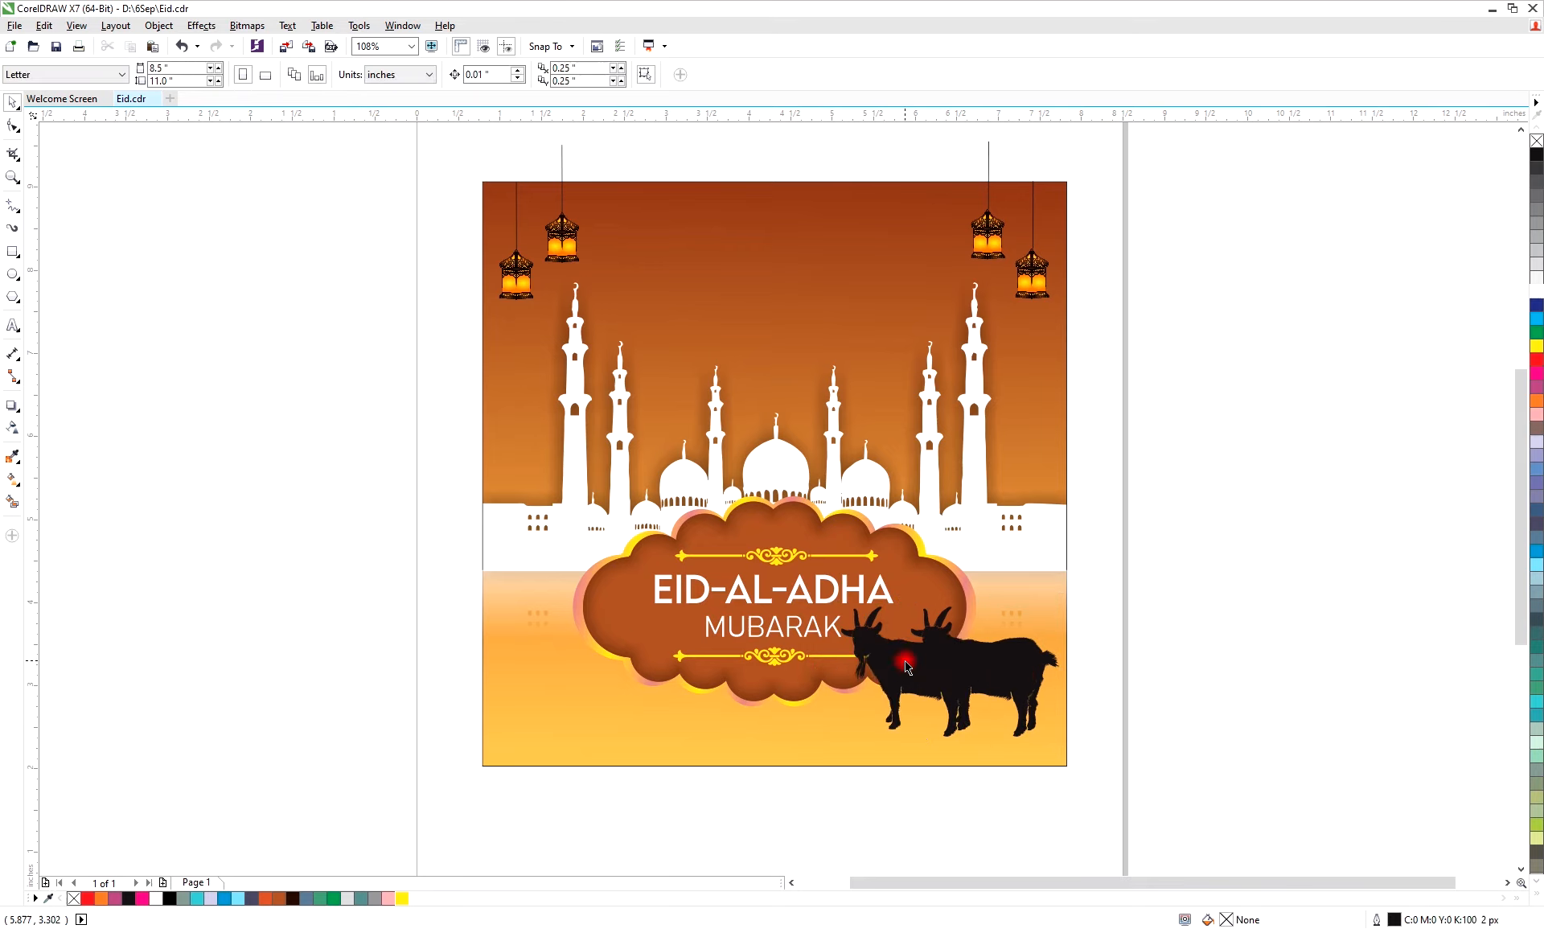
left_click(907, 661)
key("Escape")
left_click(917, 662)
left_click_drag(903, 661, 800, 665)
key("Escape")
left_click(915, 672)
left_click_drag(916, 672, 563, 673)
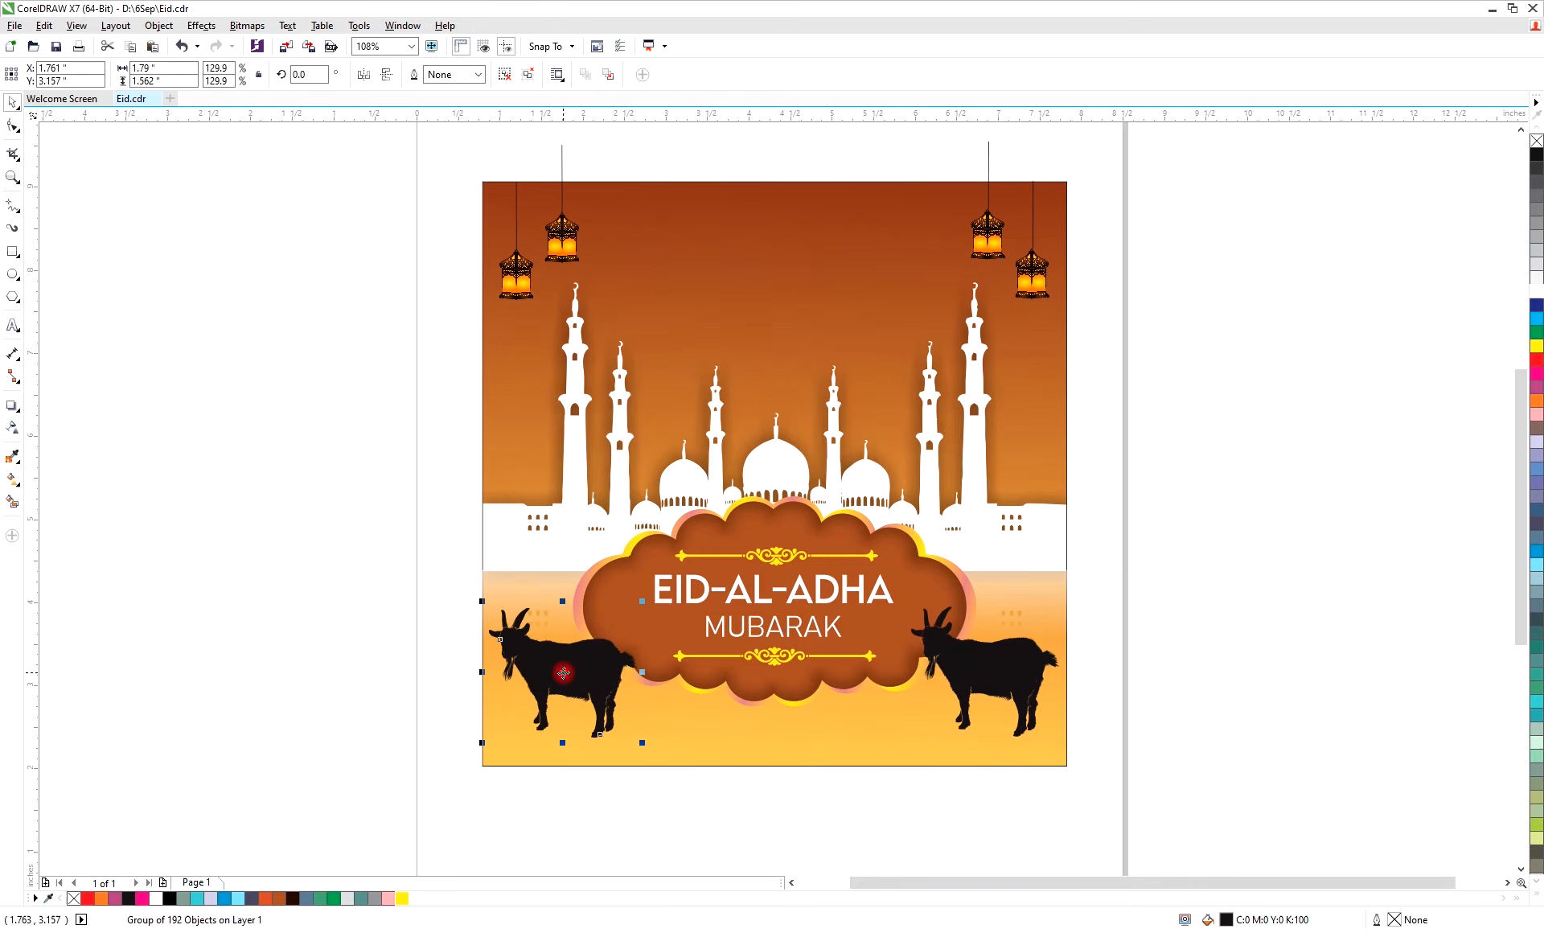
left_click(364, 74)
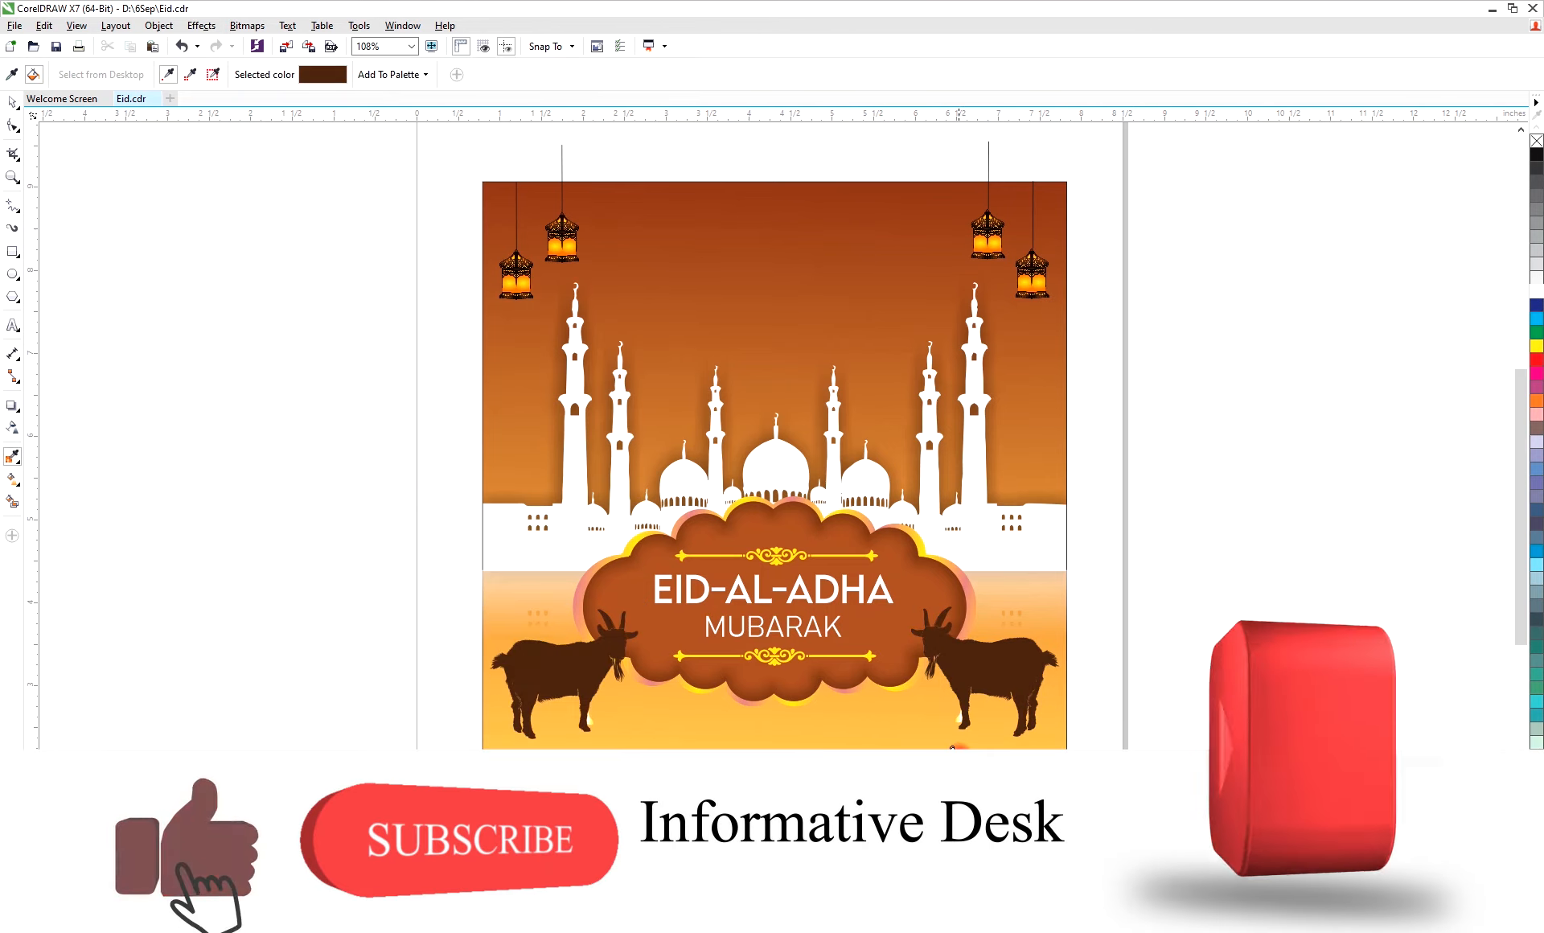
Fill the pale patches beside both goats' front legs with the sampled dark brown
scroll(959, 753, "up", 2)
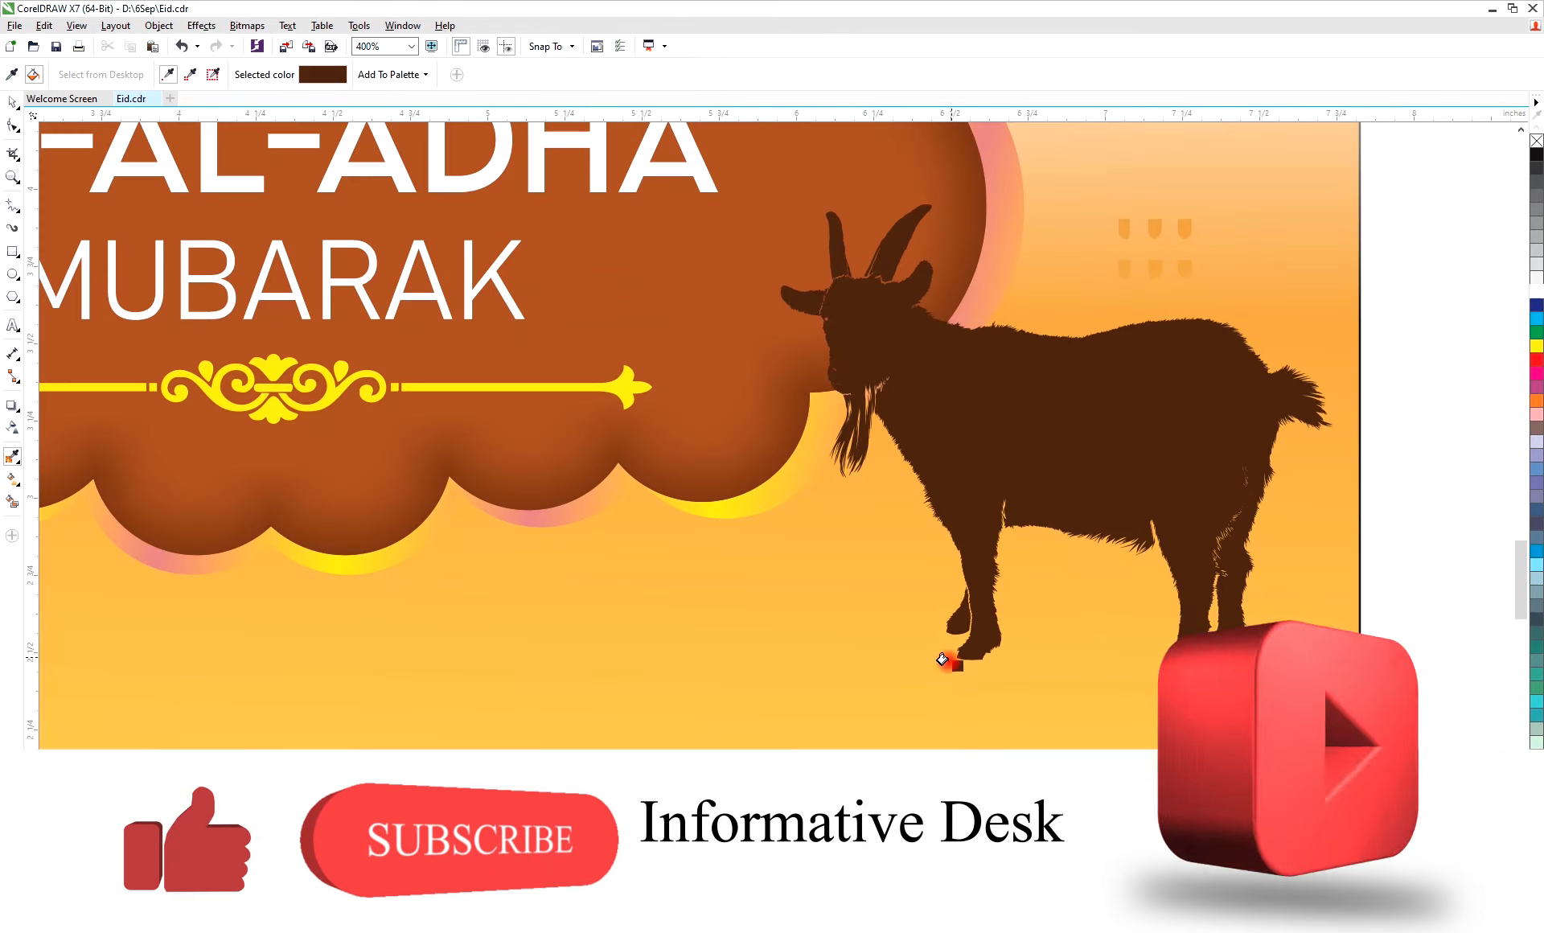
scroll(426, 631, "down", 1)
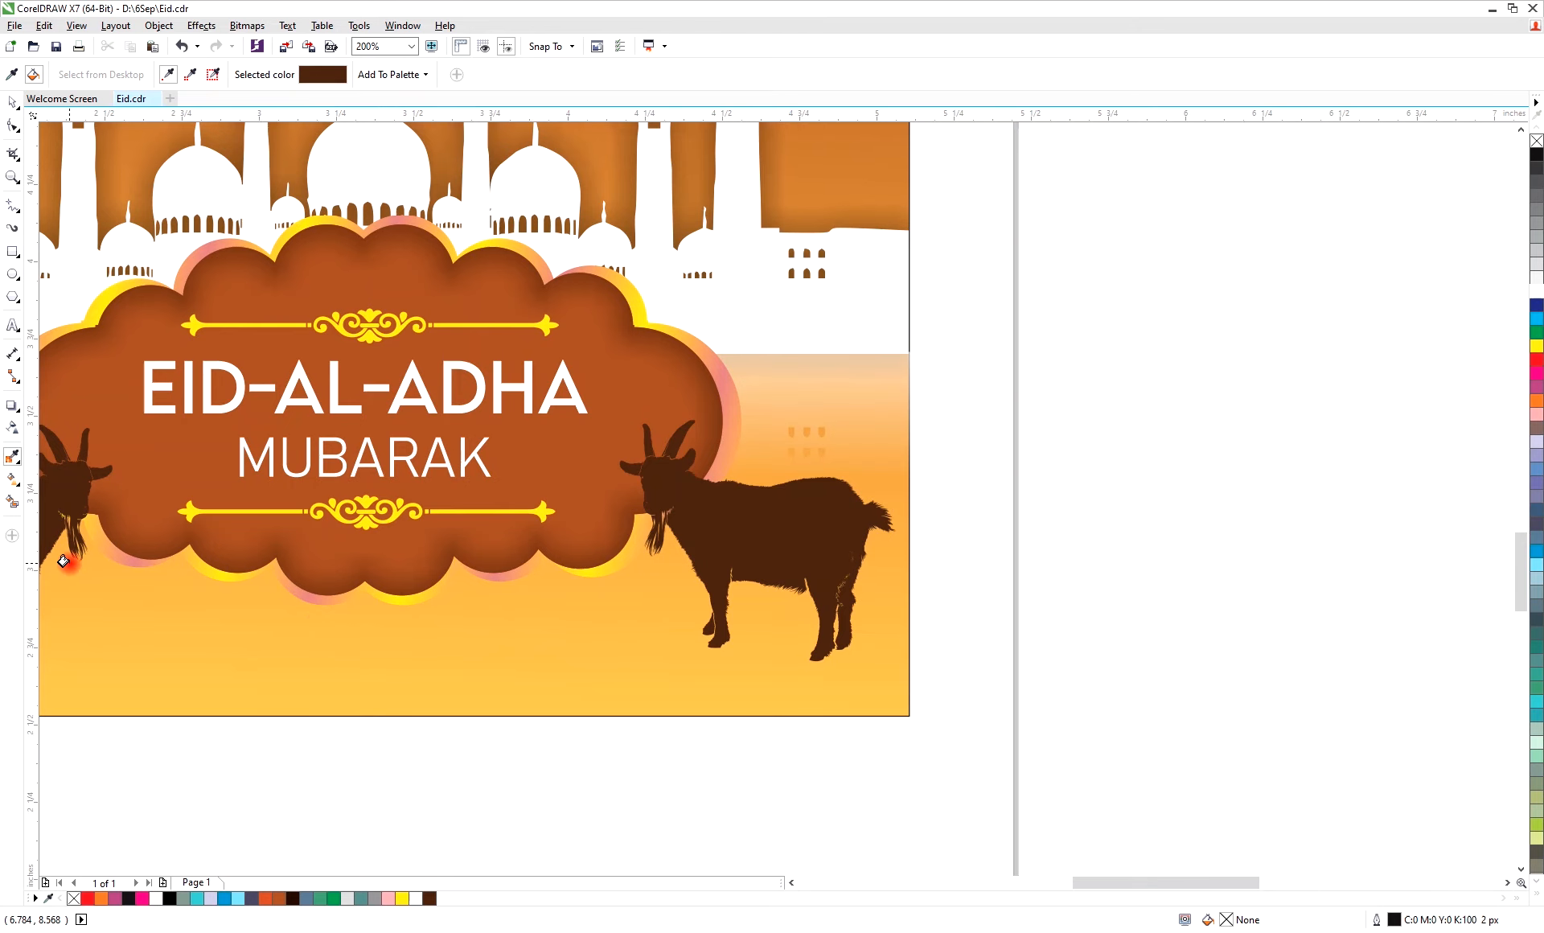
scroll(141, 599, "up", 1)
left_click_drag(1155, 880, 1074, 891)
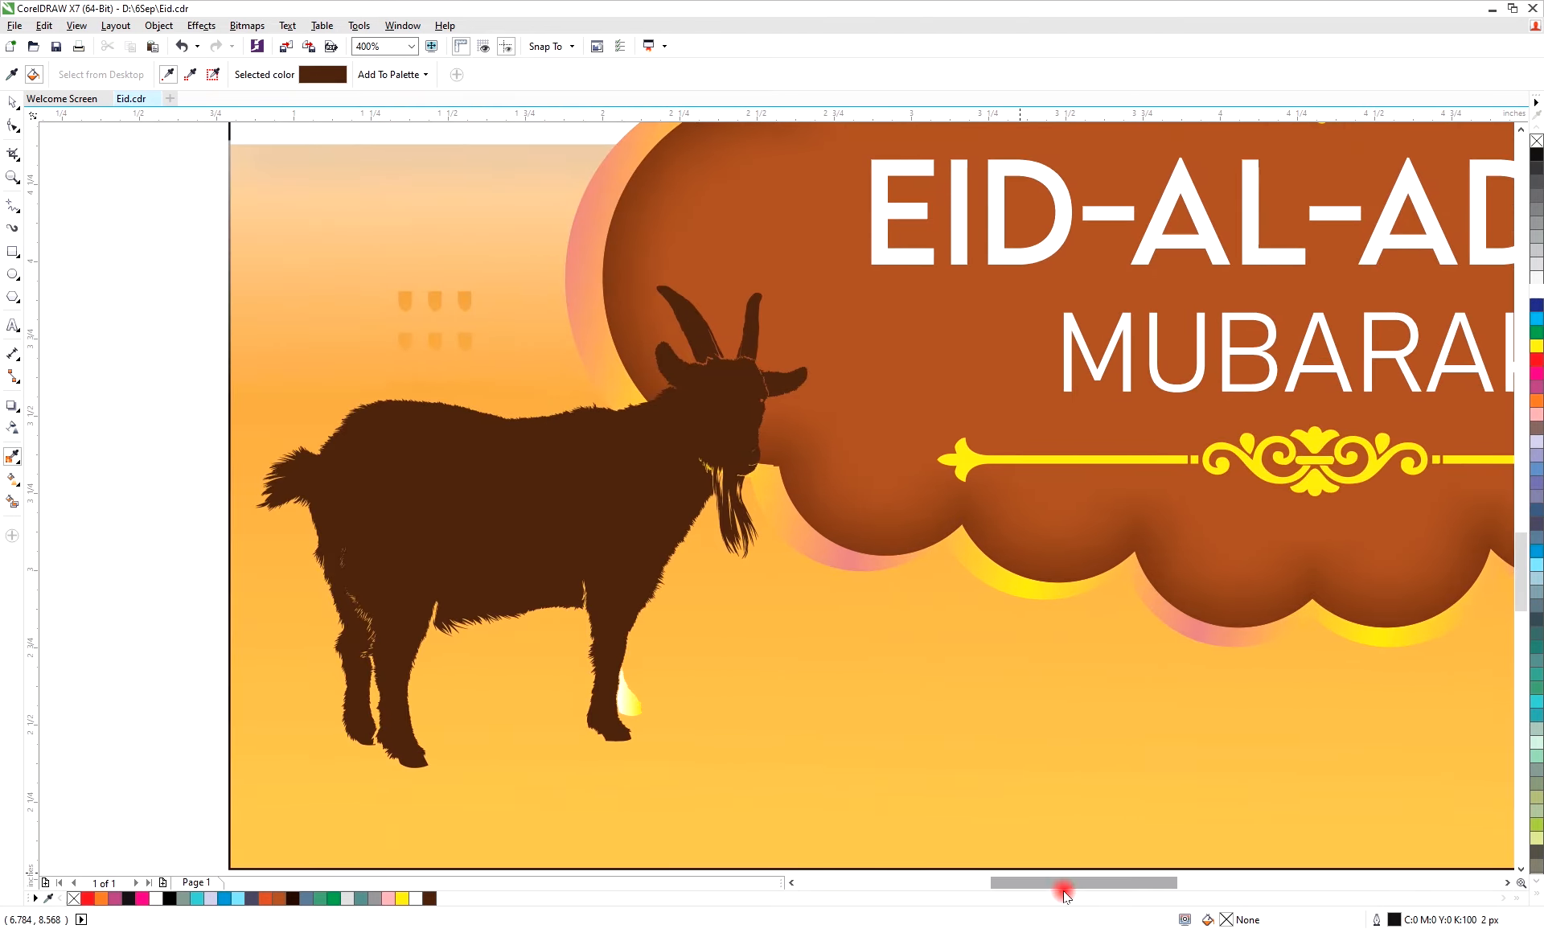